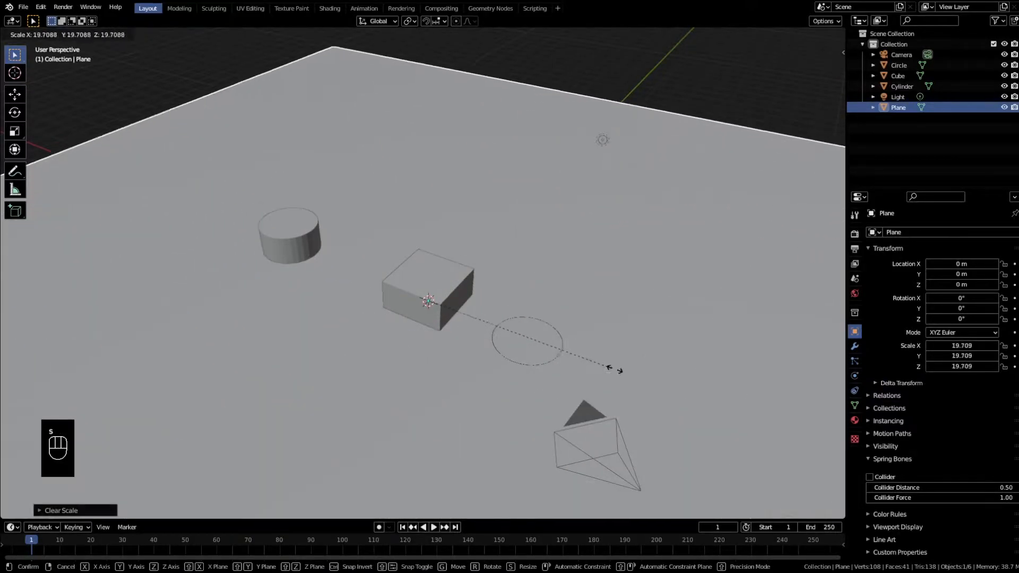
Scale the ground plane up uniformly to about 22.2
left_click(637, 378)
middle_click_drag(737, 391, 635, 368)
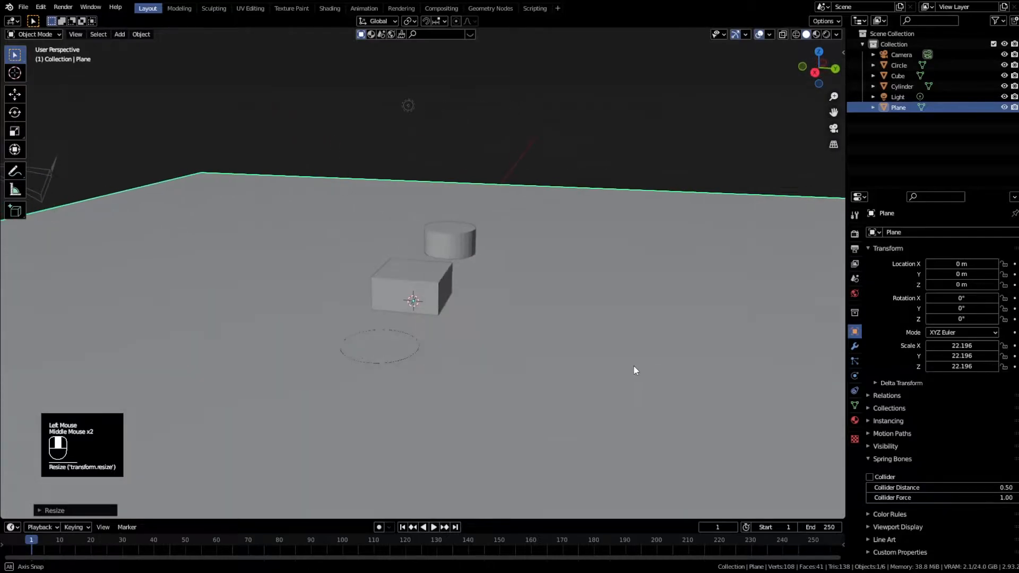
Move the cylinder well away from the cube and the circle
left_click(435, 277)
middle_click_drag(435, 277, 485, 356)
scroll(480, 356, "up", 2)
left_click(585, 260)
scroll(551, 348, "down", 2)
middle_click_drag(556, 332, 474, 140)
key("g")
left_click(412, 269)
middle_click_drag(379, 101, 439, 262)
Rotate the circle 90° about the Y axis so it stands upright on the plane
left_click(334, 221)
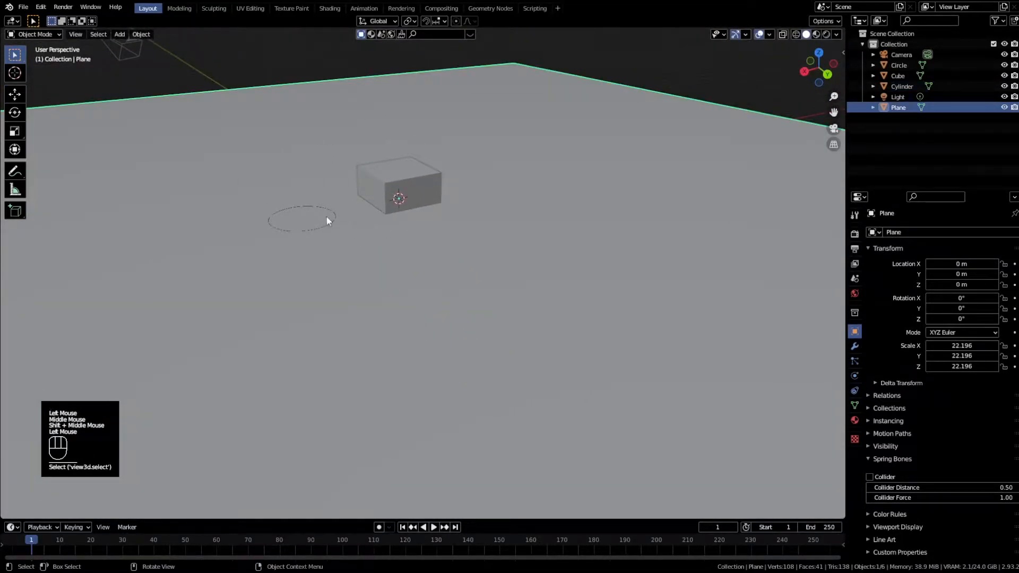
left_click(327, 221)
middle_click_drag(333, 221, 476, 277, "shift")
key("r")
key("y")
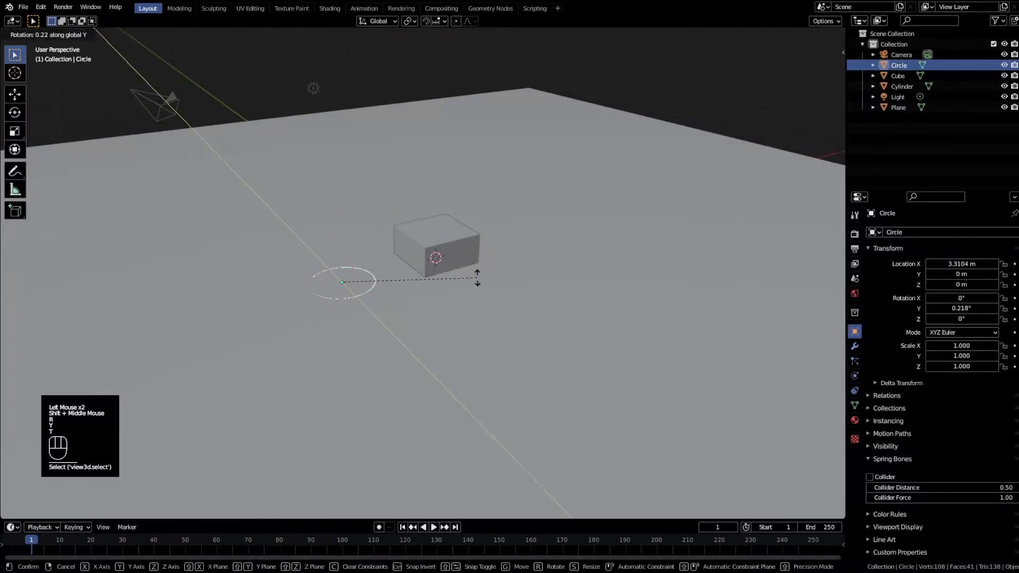
key("KP_9")
key("KP_0")
key("KP_Enter")
Scale the upright circle up into a larger arch
mouse_move(480, 278)
middle_mouse_down()
mouse_move(405, 285)
mouse_move(422, 304)
mouse_move(371, 298)
mouse_move(412, 310)
mouse_move(435, 291)
middle_mouse_up()
key("s")
left_click(386, 304)
Scale the cube down and raise it along the Z axis above the plane
left_click(462, 255)
middle_click_drag(537, 319, 501, 293)
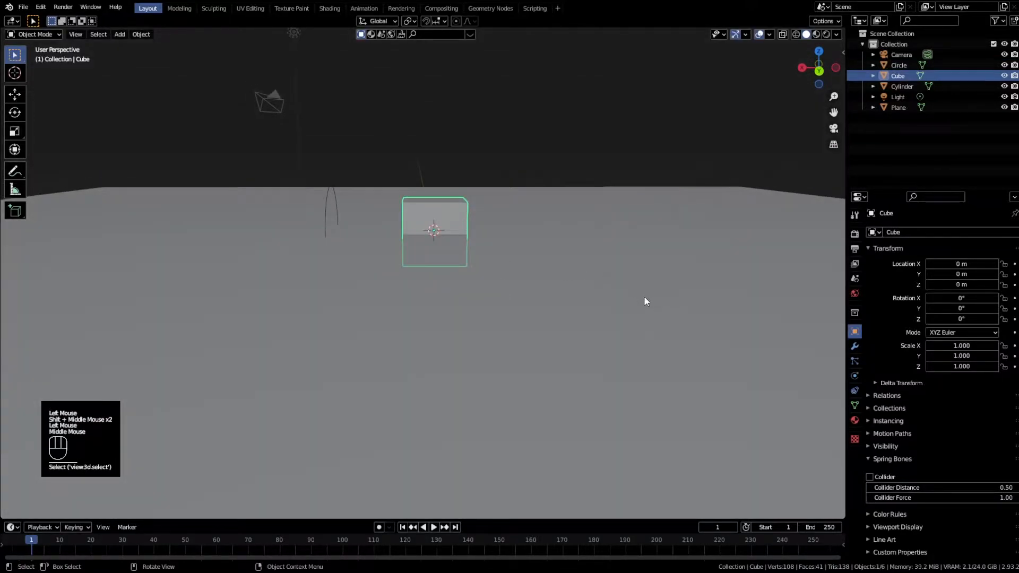
key("s")
left_click(469, 270)
key("g")
key("z")
left_click(464, 262)
Clear the camera's location, rotation and scale back to the world origin
middle_click_drag(464, 262, 409, 276, "shift")
left_click(204, 127)
left_click(409, 276)
left_click(217, 121)
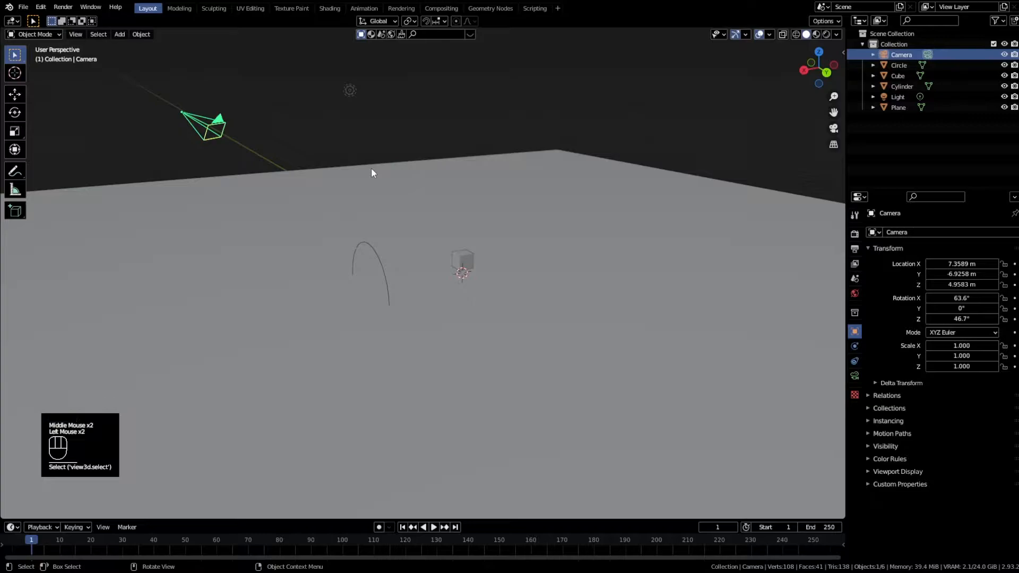
key("alt+g")
key("alt+r")
key("alt+s")
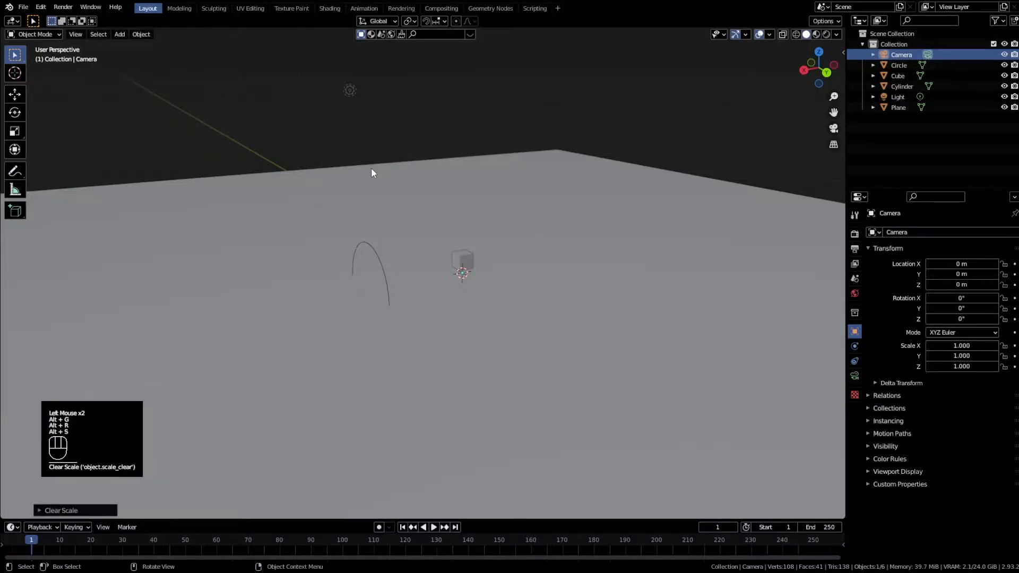
Move the camera to about 6.52 m along X and raise it to about 2.02 m along Z
right_click(505, 527)
key("g")
key("y")
key("x")
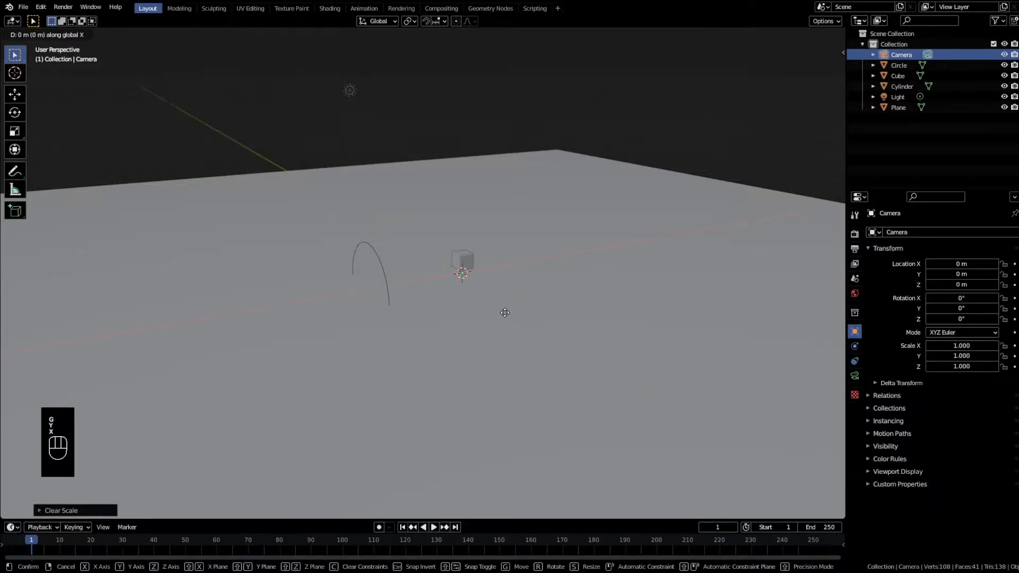
left_click(310, 363)
key("g")
key("z")
left_click(309, 285)
Rotate the camera 90° about the Z axis
key("r")
key("z")
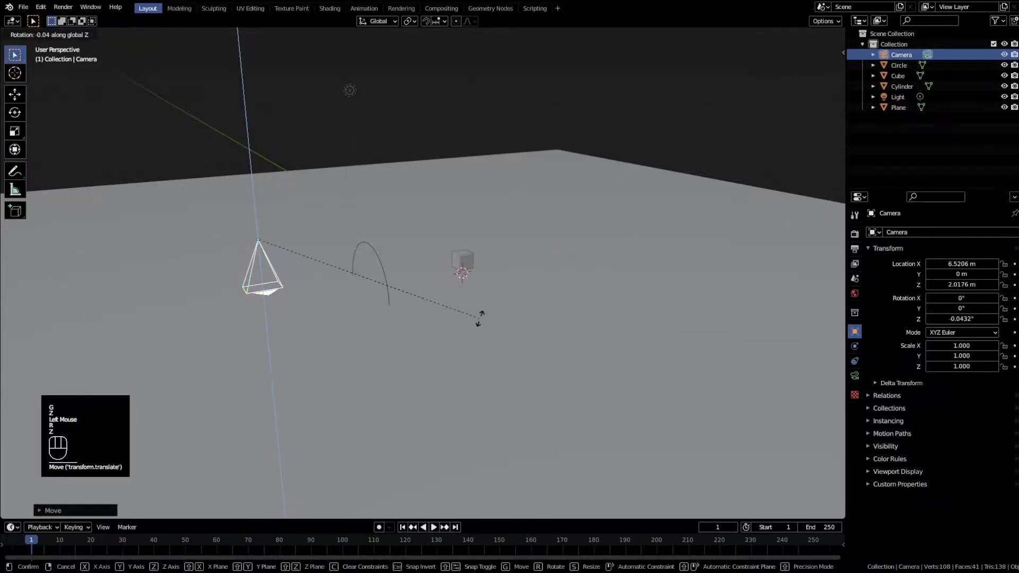
key("KP_9")
key("KP_0")
key("KP_Enter")
Rotate the camera 90° about the global Y axis so it faces the arch and cube
key("r")
key("x")
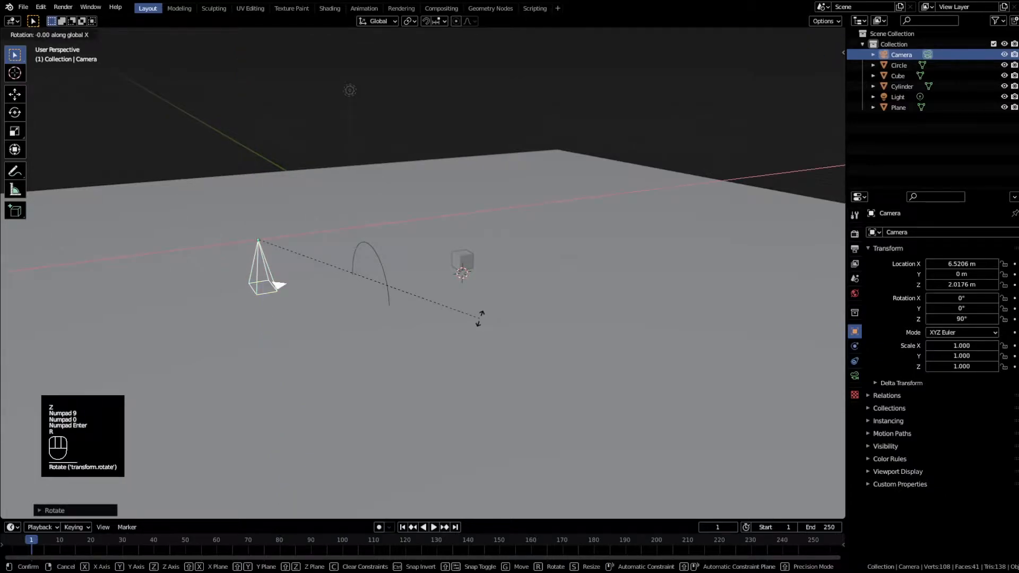
key("y")
key("KP_9")
key("KP_0")
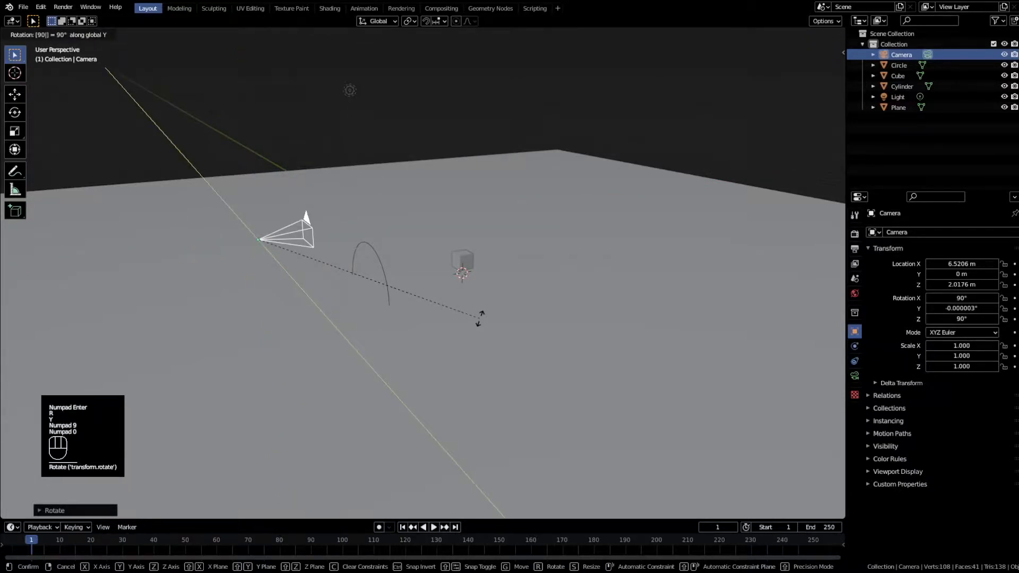
key("KP_Enter")
key("KP_1")
middle_click_drag(525, 313, 578, 213)
middle_click_drag(396, 192, 430, 297)
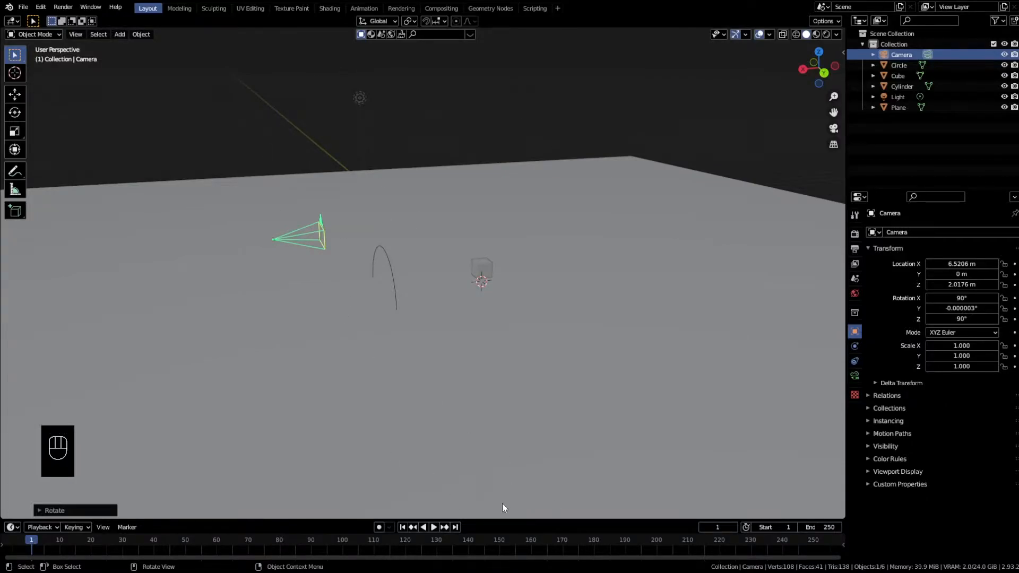
Split the 3D viewport vertically into two side-by-side areas
right_click(498, 520)
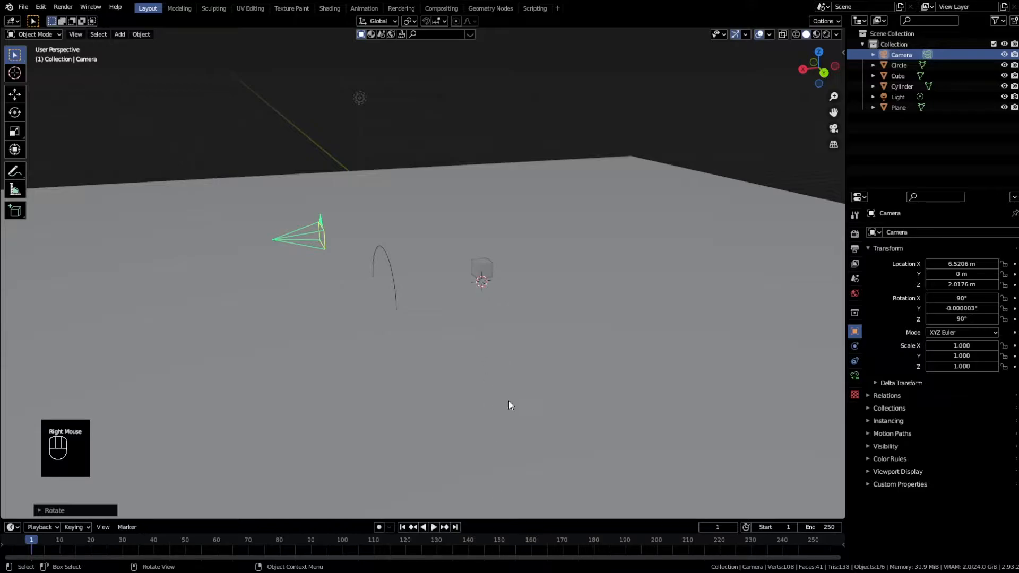
right_click(515, 520)
left_click(515, 519)
left_click(500, 433)
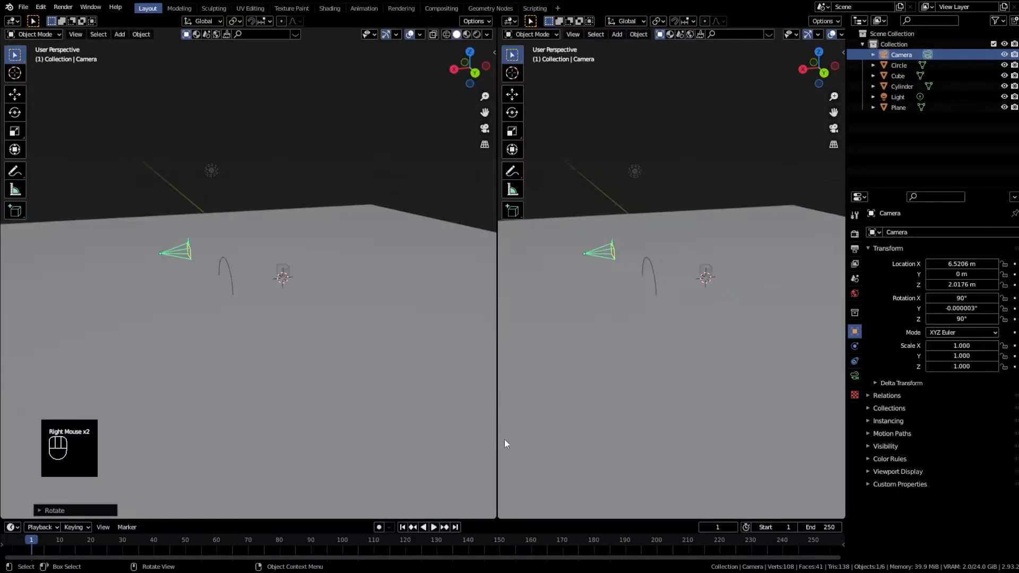
Split the narrower 3D viewport horizontally and turn its lower area into a Shader Editor
right_click(497, 303)
left_click(491, 315)
left_click(548, 277)
left_click(510, 284)
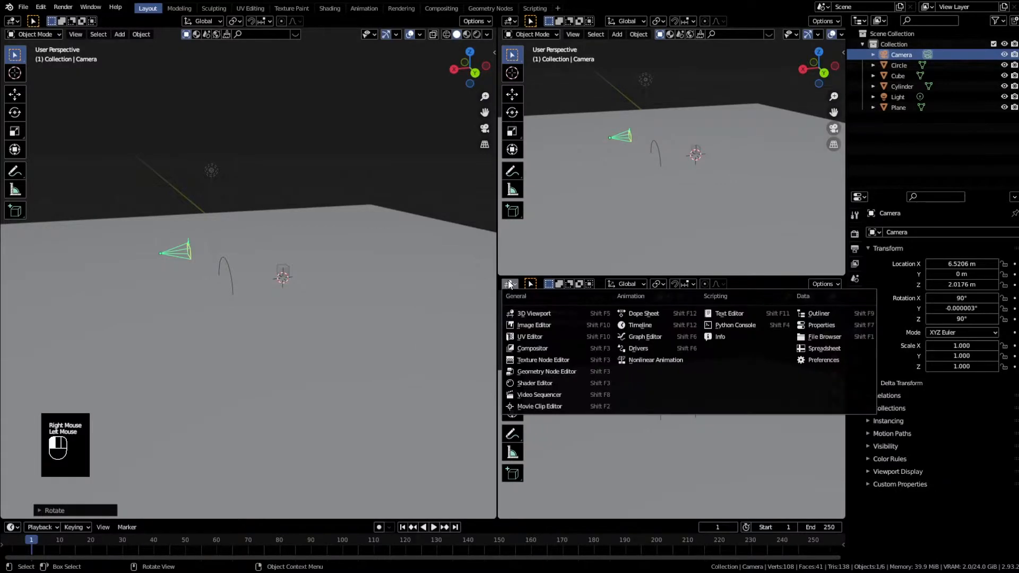
left_click(546, 381)
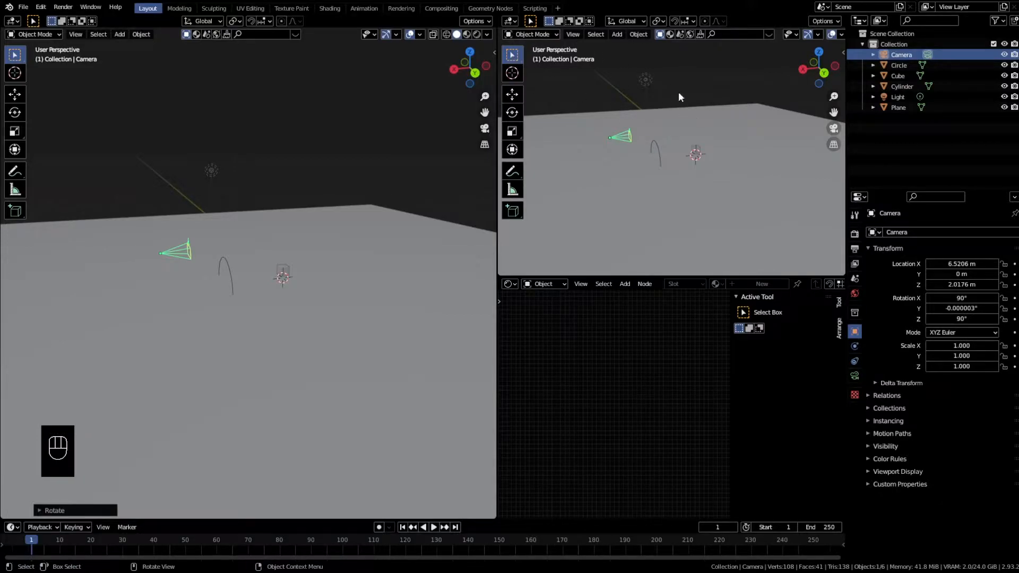
Show the scene through the camera in the small 3D viewport and centre the frame
key("KP_0")
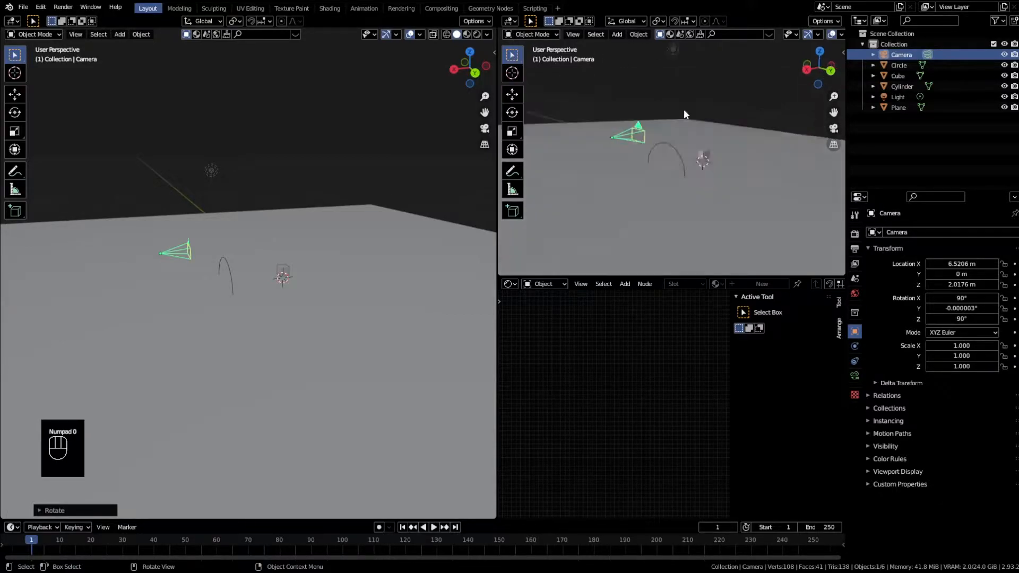
scroll(699, 190, "up", 1)
middle_click_drag(699, 192, 736, 196, "shift")
Make the camera's passepartout fully opaque so everything outside the frame is black
left_click(855, 376)
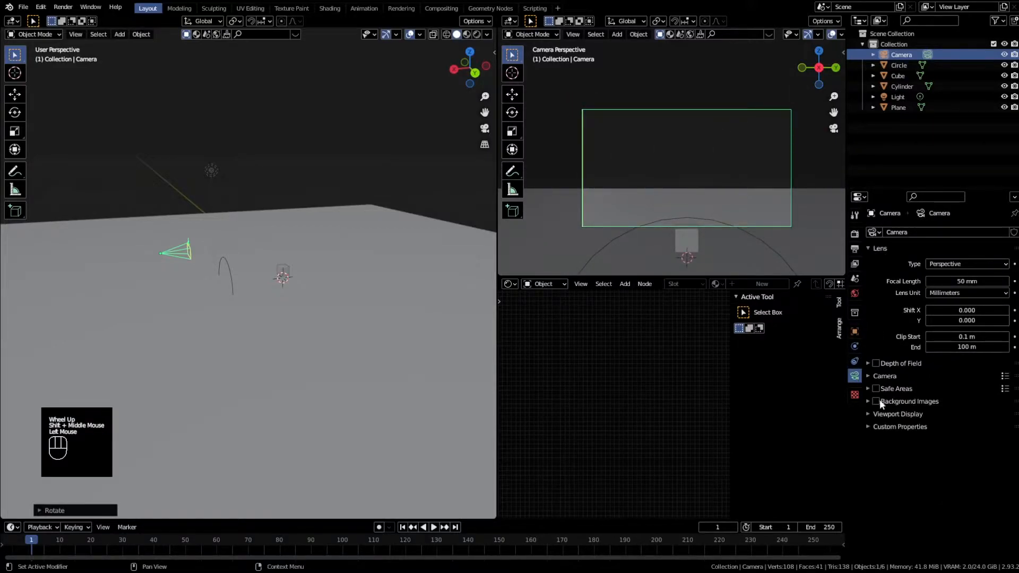
left_click(891, 413)
left_click_drag(971, 491, 1010, 491)
left_click(899, 415)
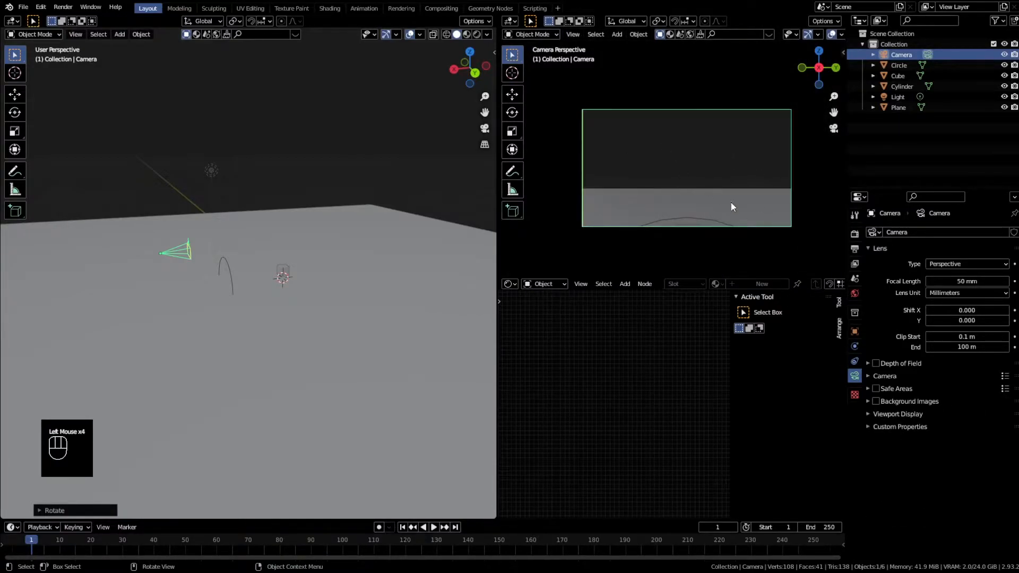
Lower the camera along the Z axis until the cube sits inside the camera frame
scroll(730, 205, "up", 1)
double_click(195, 257)
key("g")
key("z")
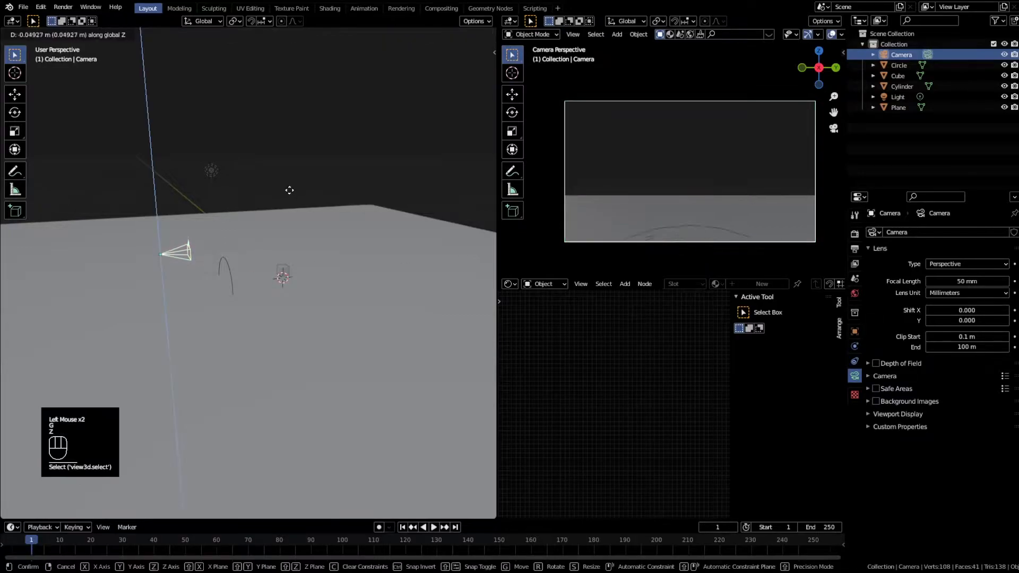
left_click(275, 228)
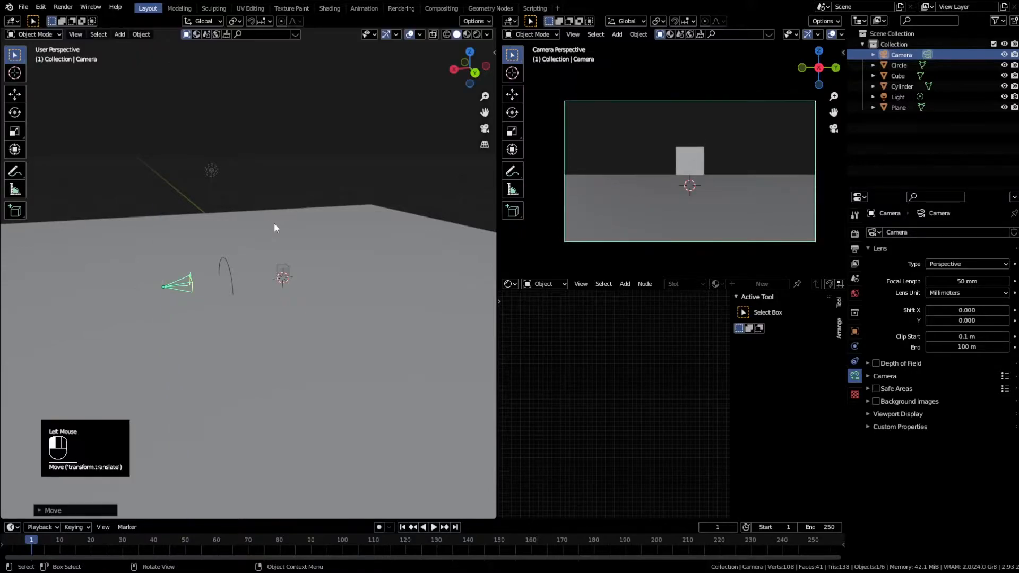
Move the circle along the X axis from the camera toward the cube
double_click(231, 271)
key("g")
key("y")
right_click(305, 294)
key("g")
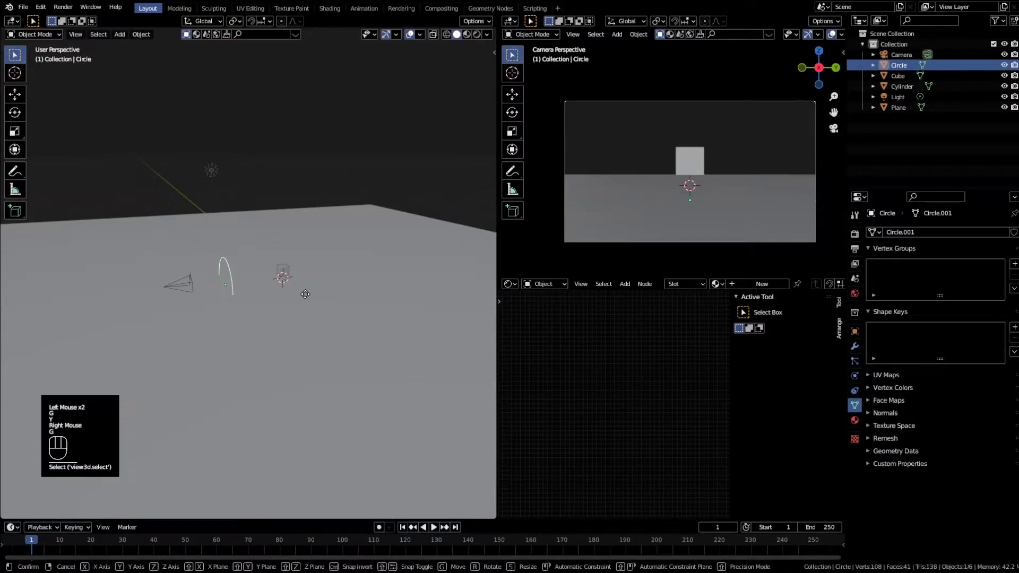
left_click(333, 291)
Reselect the circle and hide the overlays in the camera viewport
left_click(321, 186)
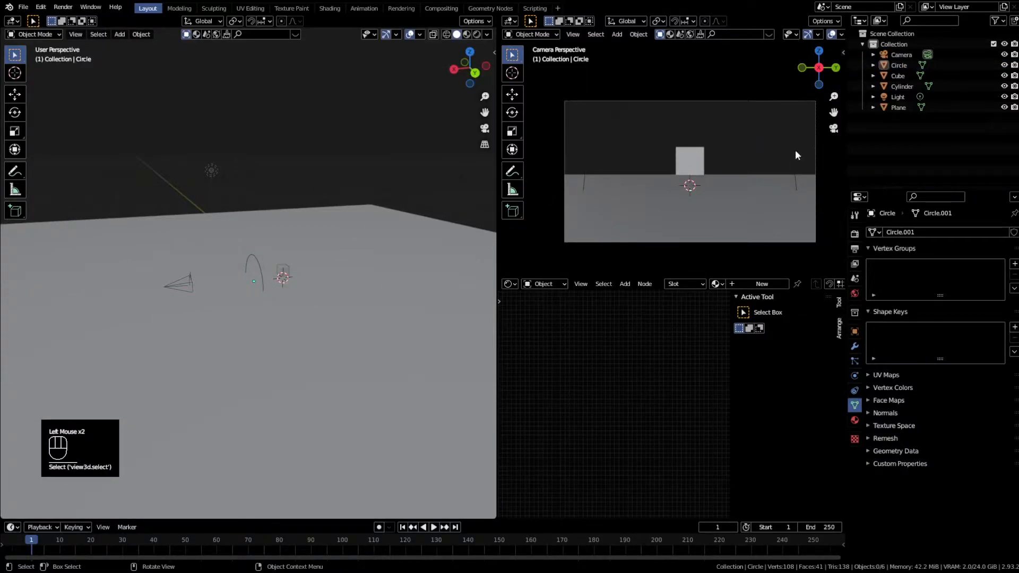
left_click(259, 270)
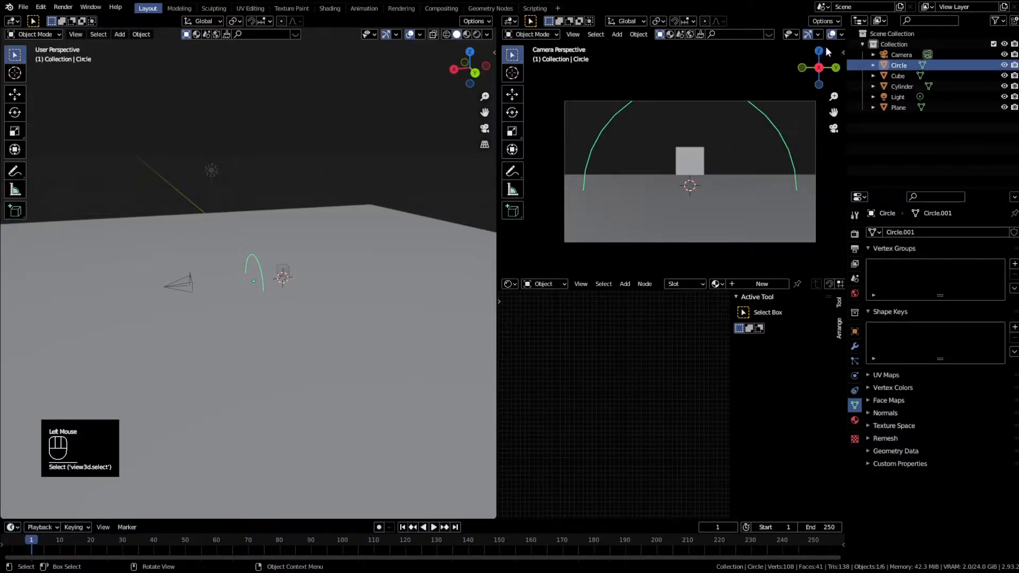
left_click(832, 34)
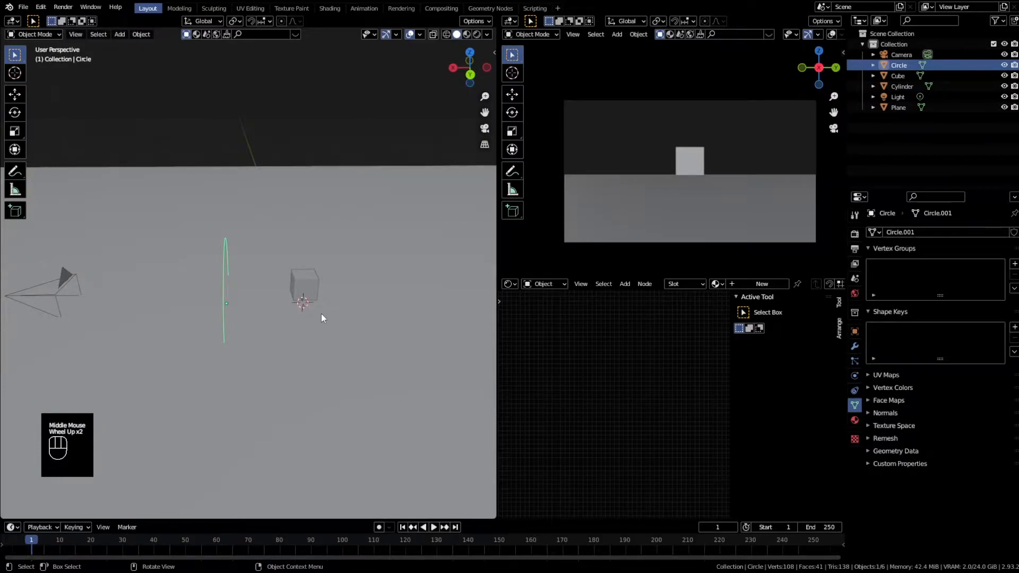
Extrude the circle's edges along the X axis into a narrow band
key("Tab")
mouse_move(286, 316)
middle_mouse_down("shift")
mouse_move(314, 309)
mouse_move(298, 325)
middle_mouse_up("shift")
middle_click_drag(299, 325, 299, 323, "shift")
middle_click_drag(299, 323, 298, 311)
key("e")
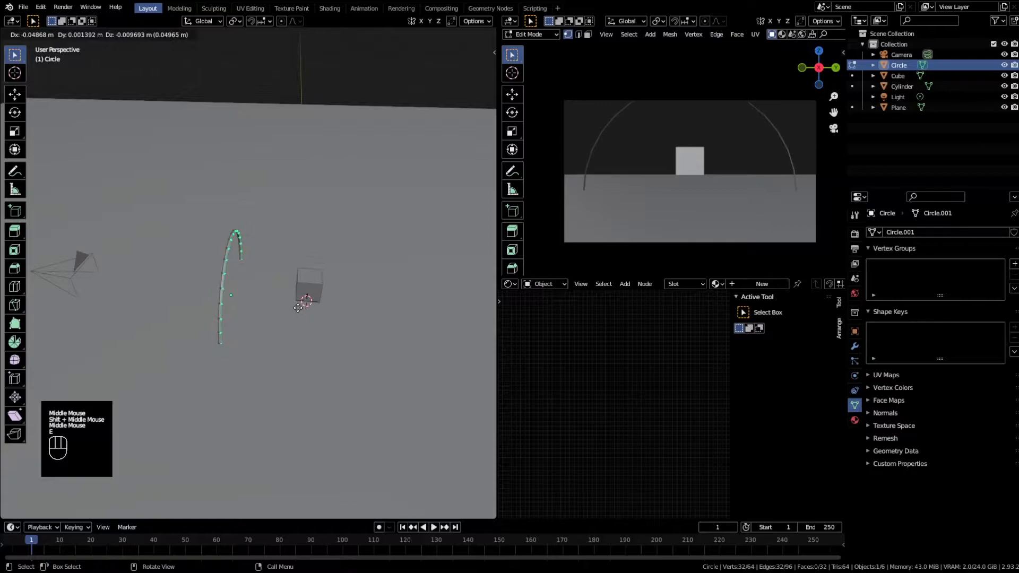
key("y")
key("x")
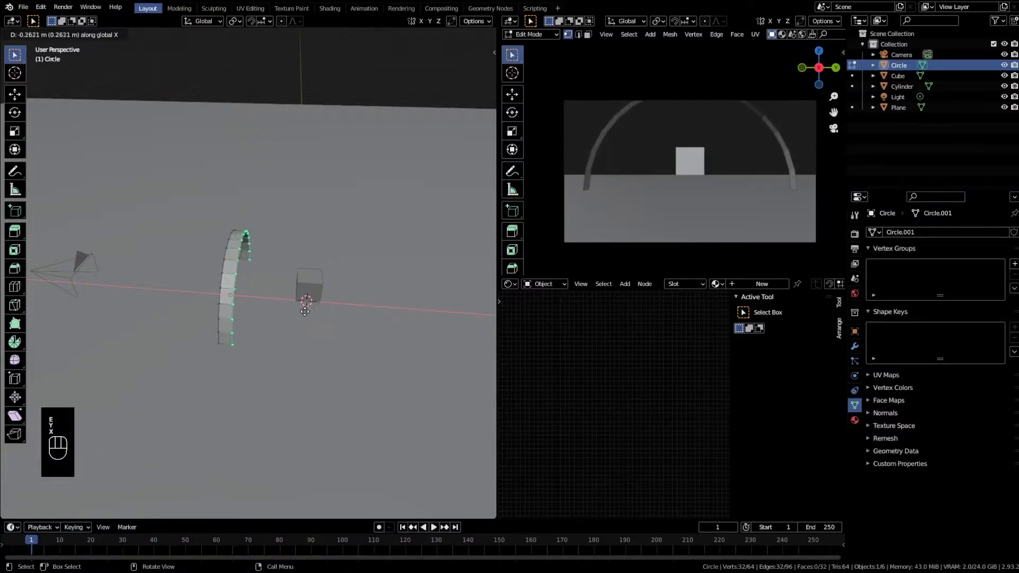
left_click(302, 311)
Extrude the whole band and shrink it inward along its normals to give the arch a thin thickness
middle_click_drag(302, 311, 292, 326, "shift")
middle_click_drag(292, 327, 336, 319)
key("a")
middle_click_drag(336, 319, 355, 306)
scroll(355, 306, "up", 2)
key("e")
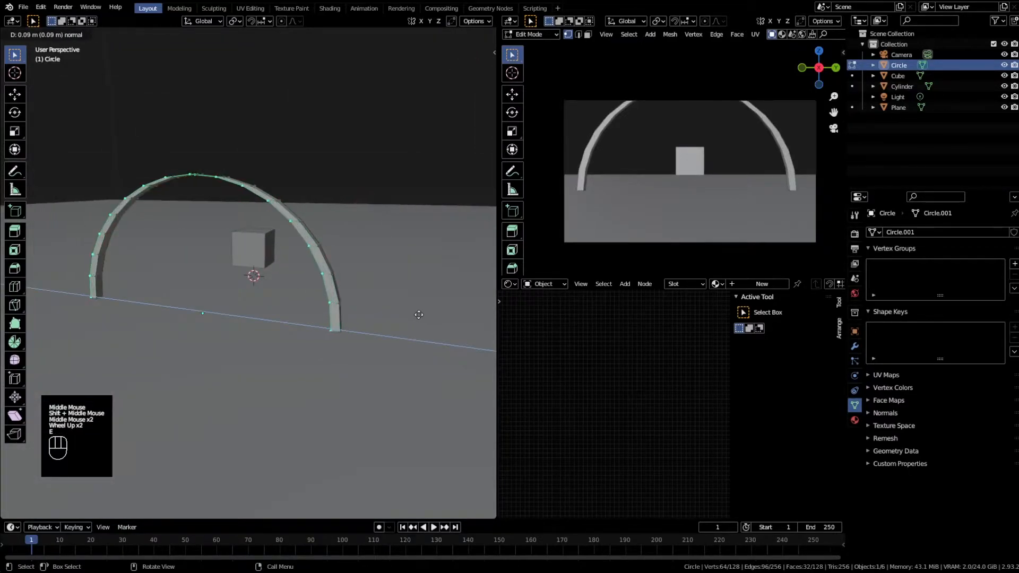
right_click(406, 301)
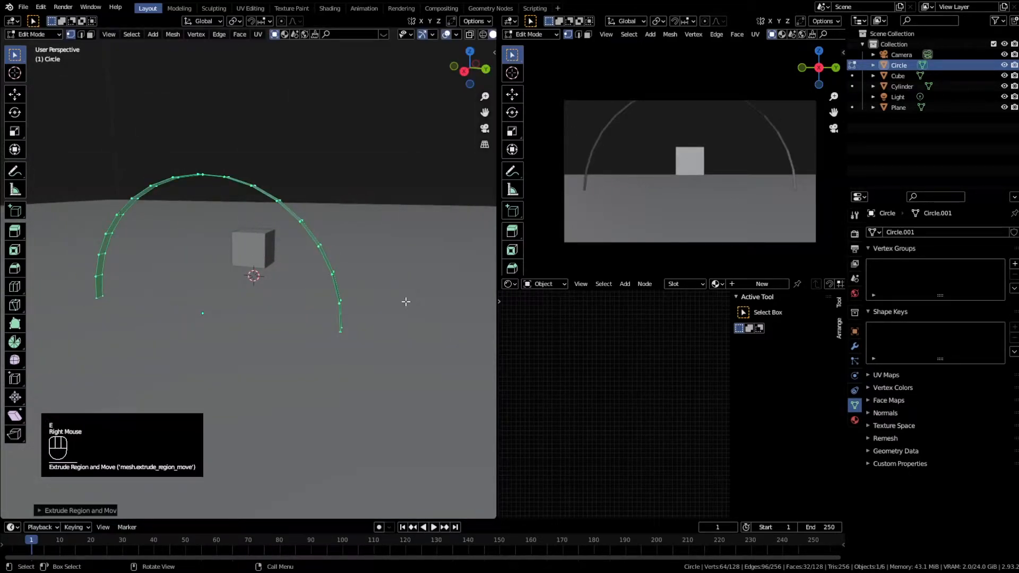
key("alt+s")
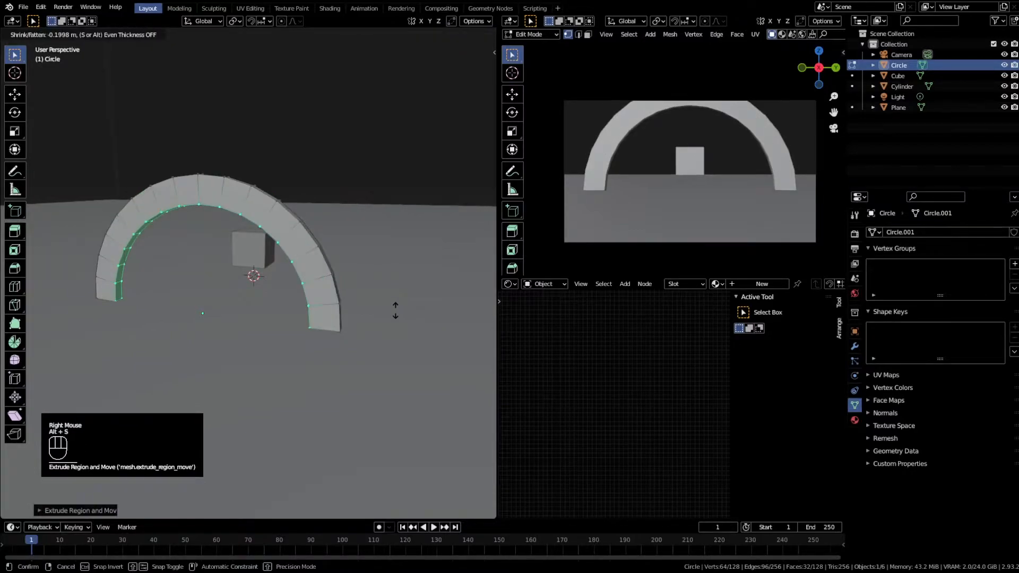
left_click(409, 303)
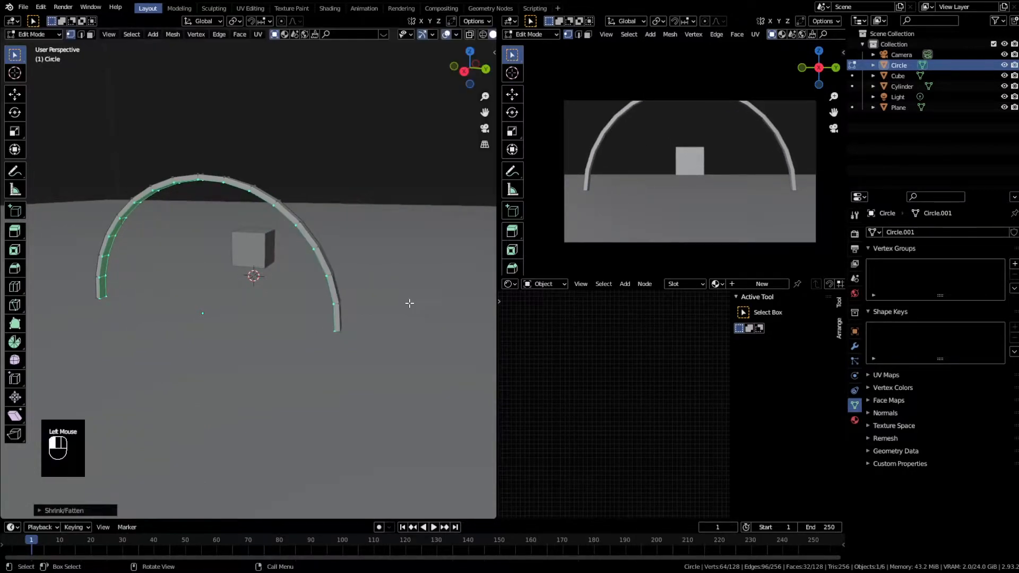
Return to Object Mode and scale the thickened ring down
key("Tab")
middle_click_drag(386, 369, 409, 307)
key("s")
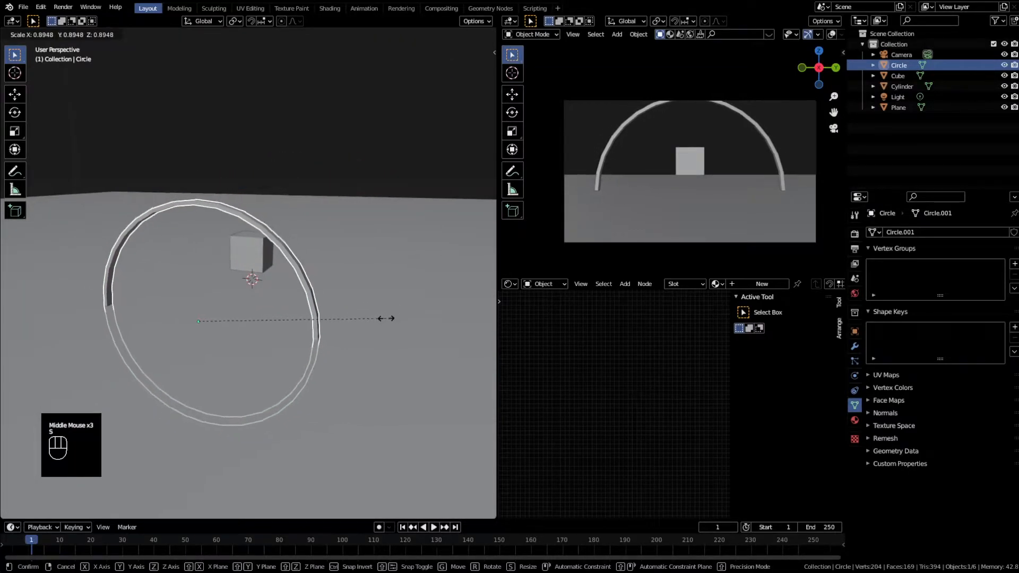
left_click(355, 325)
Reposition the ring along the X axis so the full arch fits in the camera frame
key("g")
key("y")
right_click(350, 333)
key("g")
key("x")
left_click(368, 345)
Tilt the camera slightly upward about its local X axis
scroll(236, 314, "down", 5)
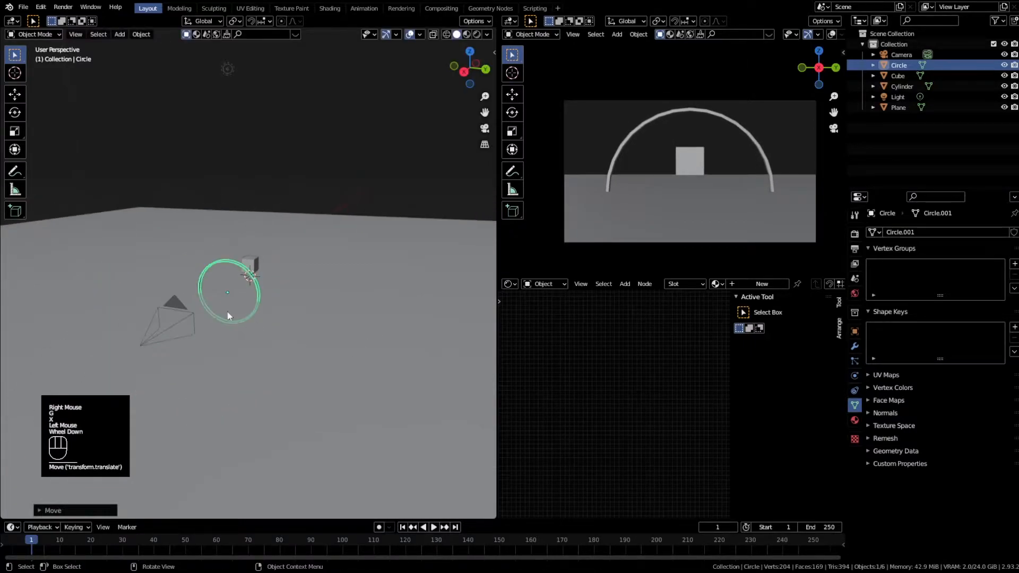
left_click(175, 307)
key("r")
key("x")
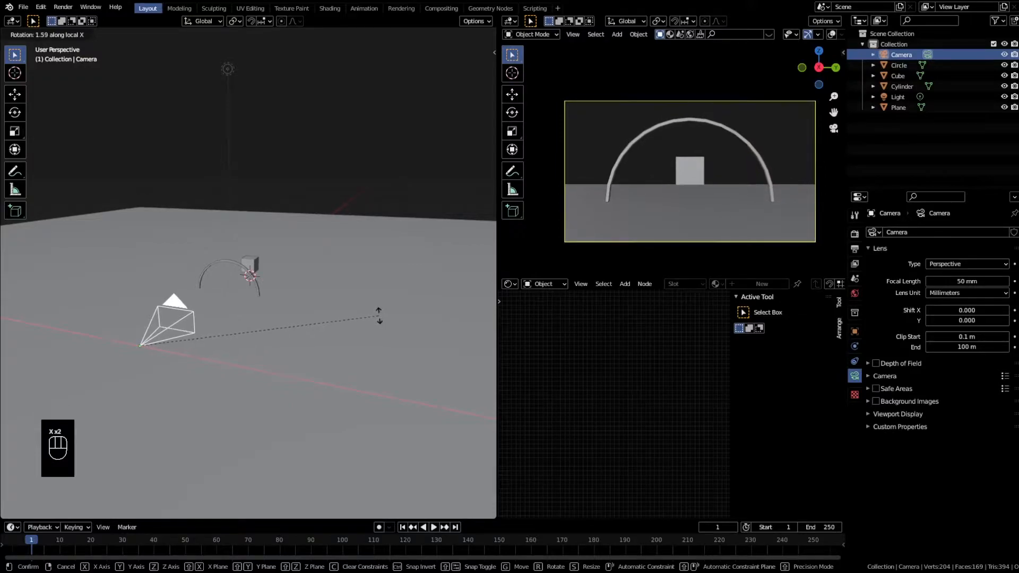
left_click(382, 309)
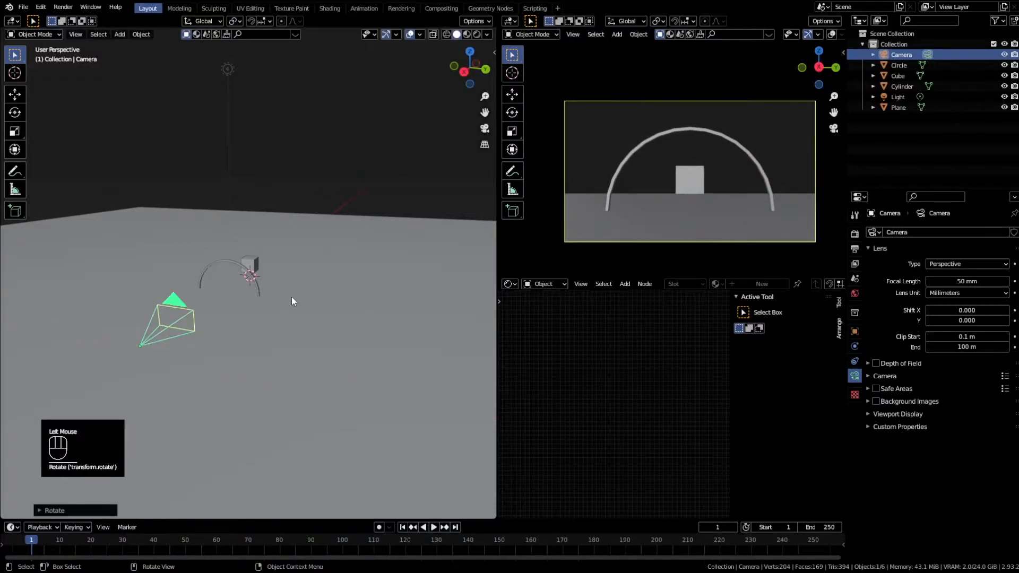
Scale the ring arch up so it spans more of the camera frame
left_click(228, 261)
left_click(238, 263)
key("s")
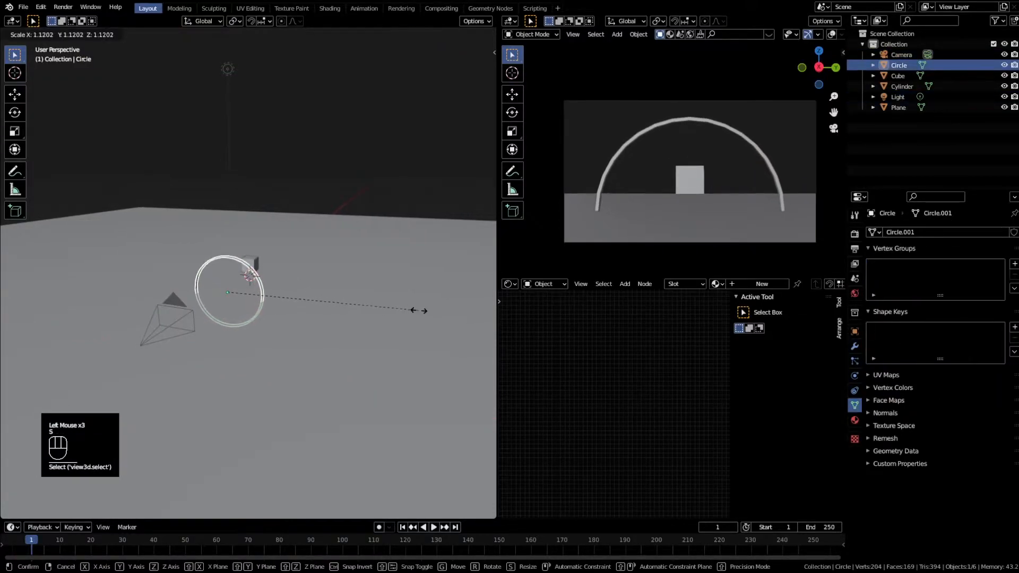
left_click(425, 317)
Add an Array modifier to the ring arch and set its count to 25
middle_click_drag(367, 327, 325, 341)
scroll(313, 340, "up", 2)
left_click(206, 263)
middle_click_drag(206, 262, 360, 320)
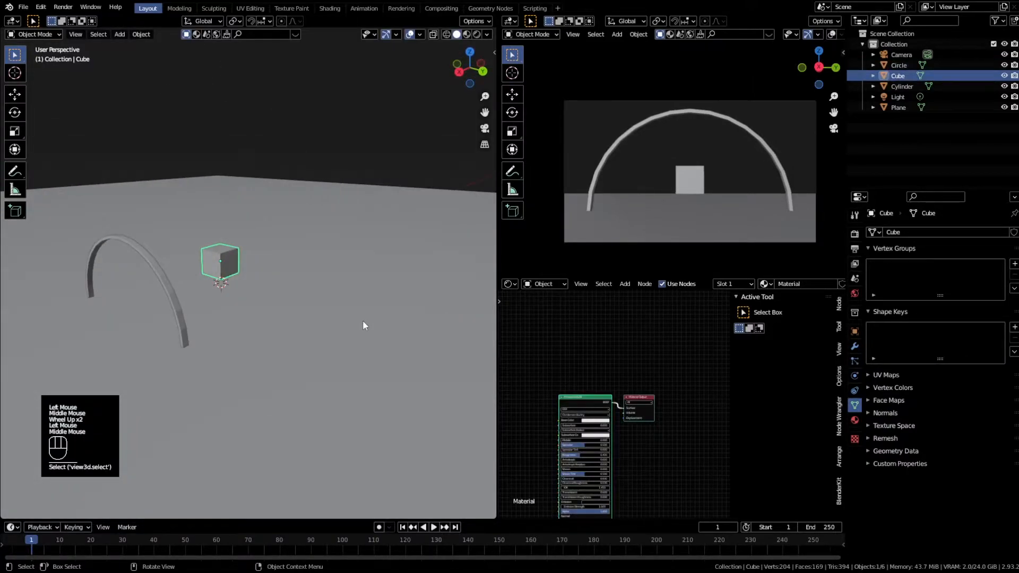
scroll(362, 322, "down", 1)
left_click(214, 267)
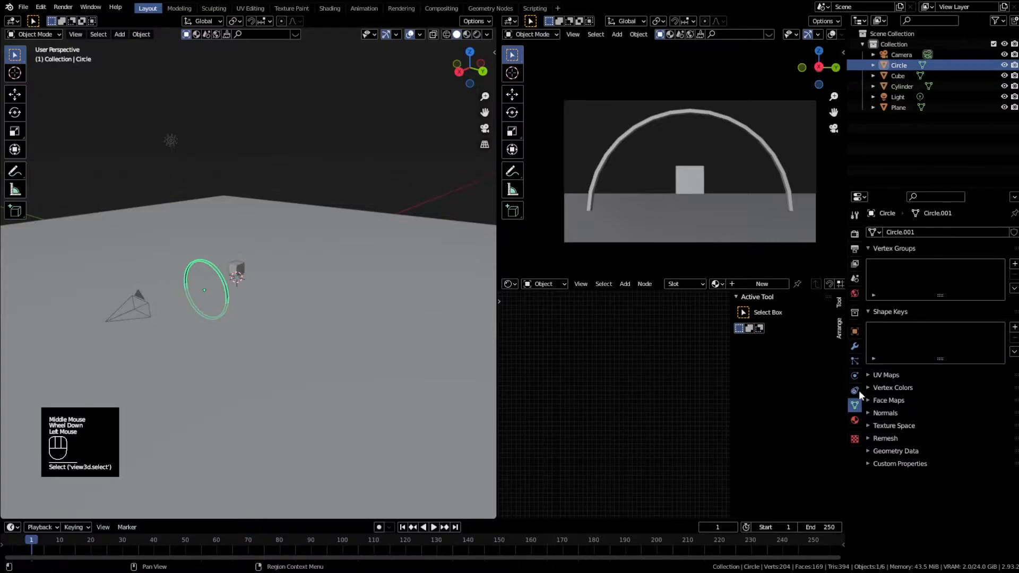
left_click(855, 346)
left_click(891, 235)
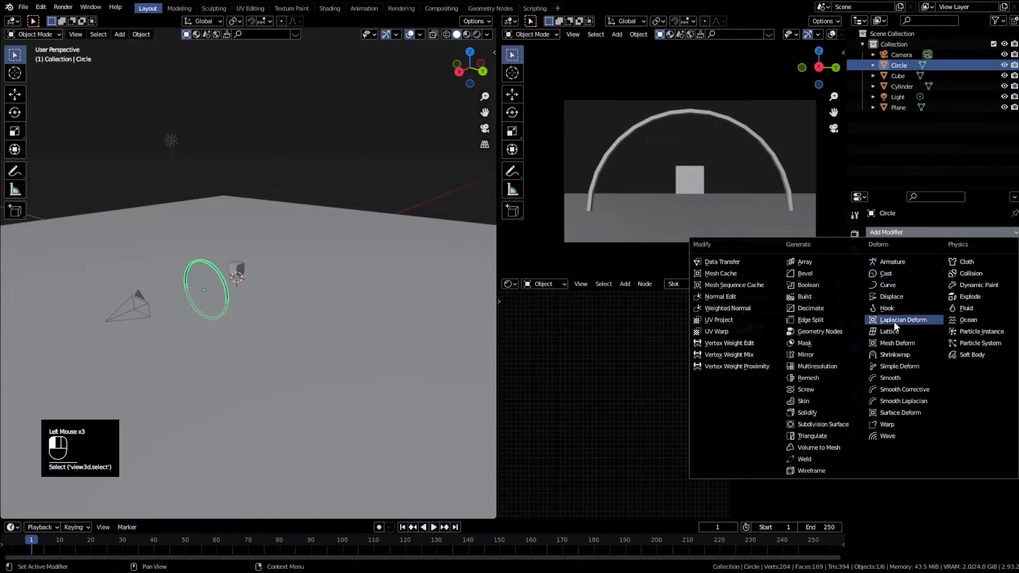
left_click(806, 263)
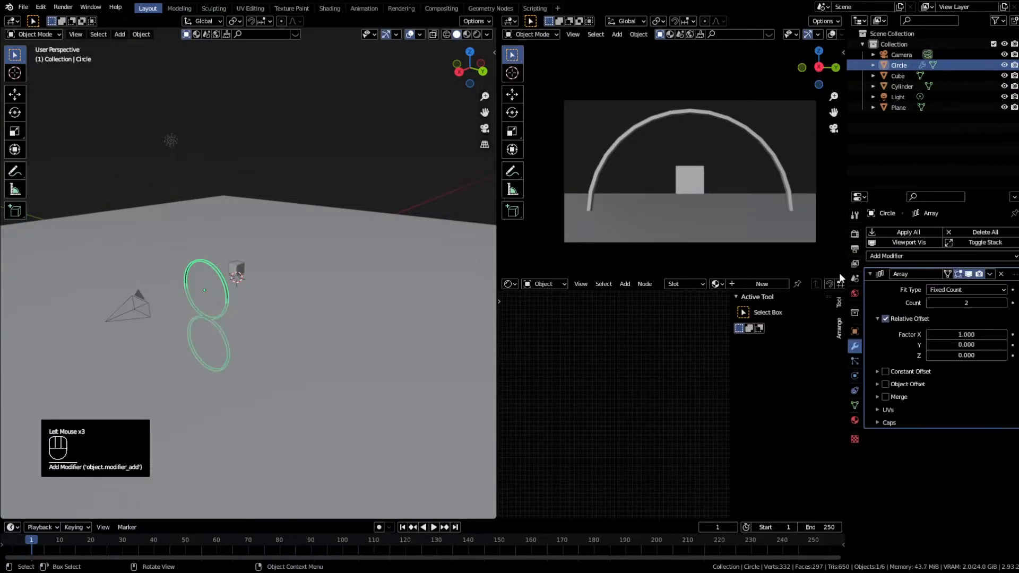
left_click(972, 304)
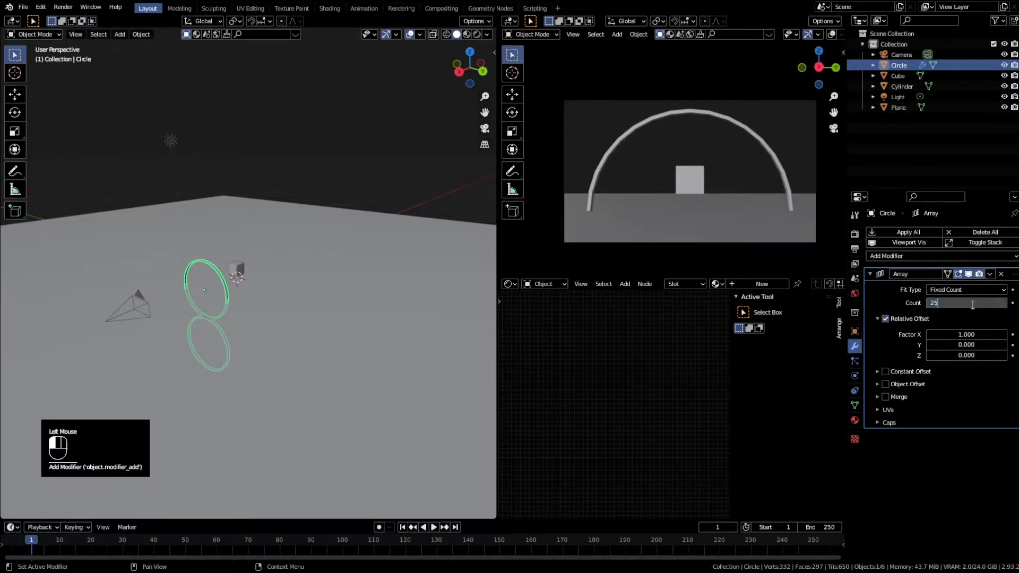
key("Return")
Set the array's relative offset to factor X 0 and Z -15 so the arches line up as a tunnel
left_click(962, 343)
left_click(965, 335)
left_click(966, 334)
type("0")
key("Return")
left_click(963, 356)
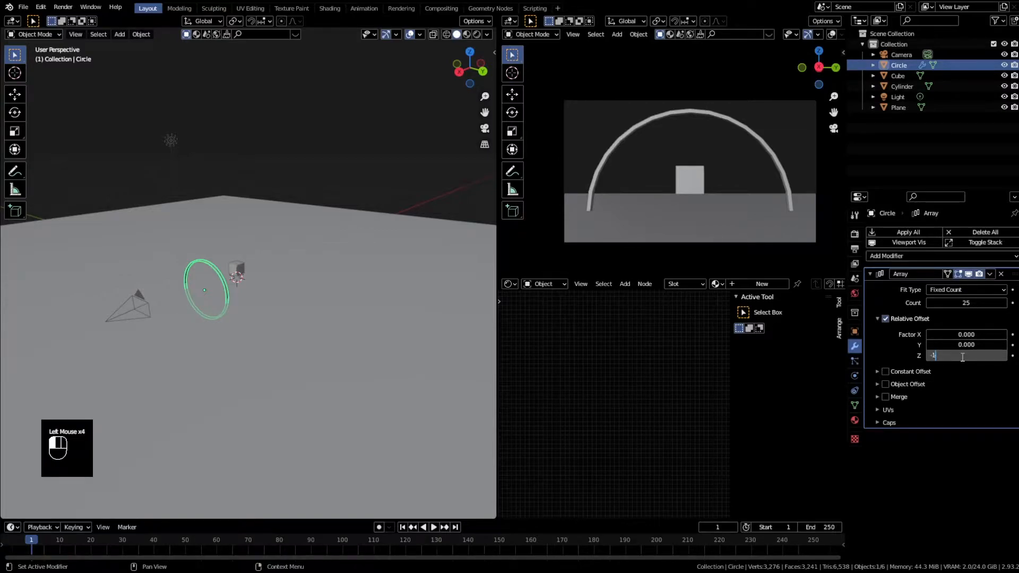
key("Return")
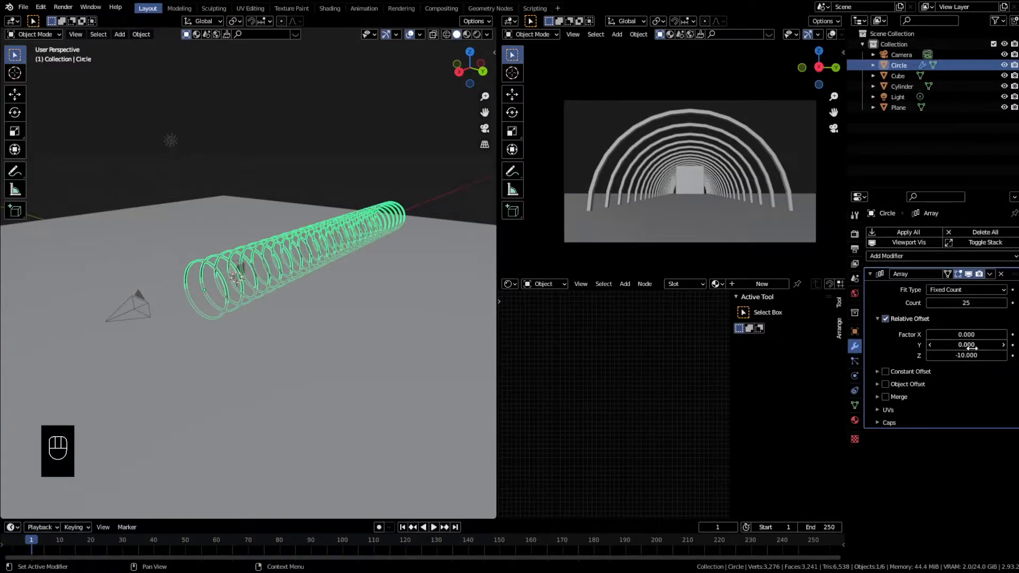
left_click(977, 356)
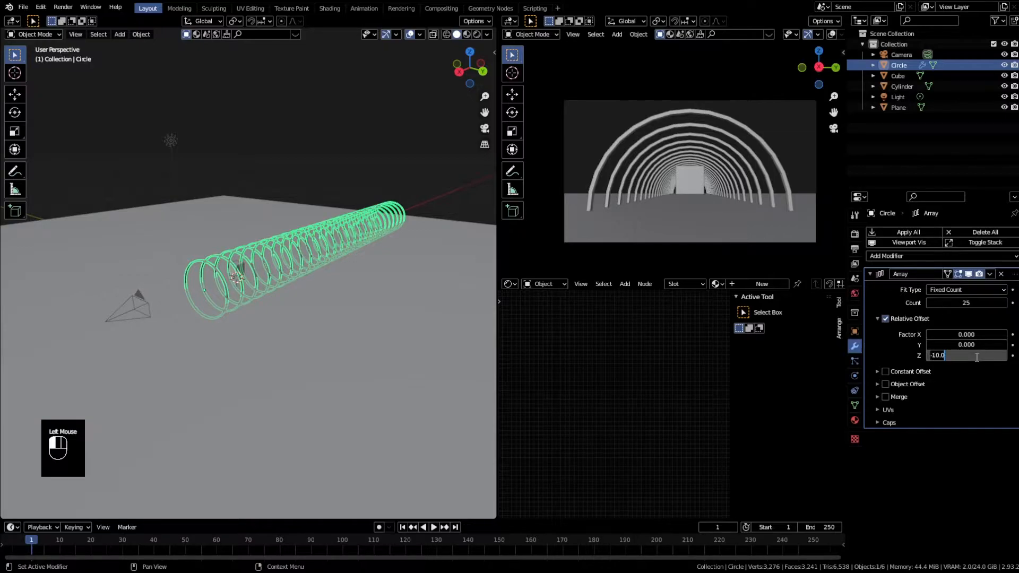
key("Return")
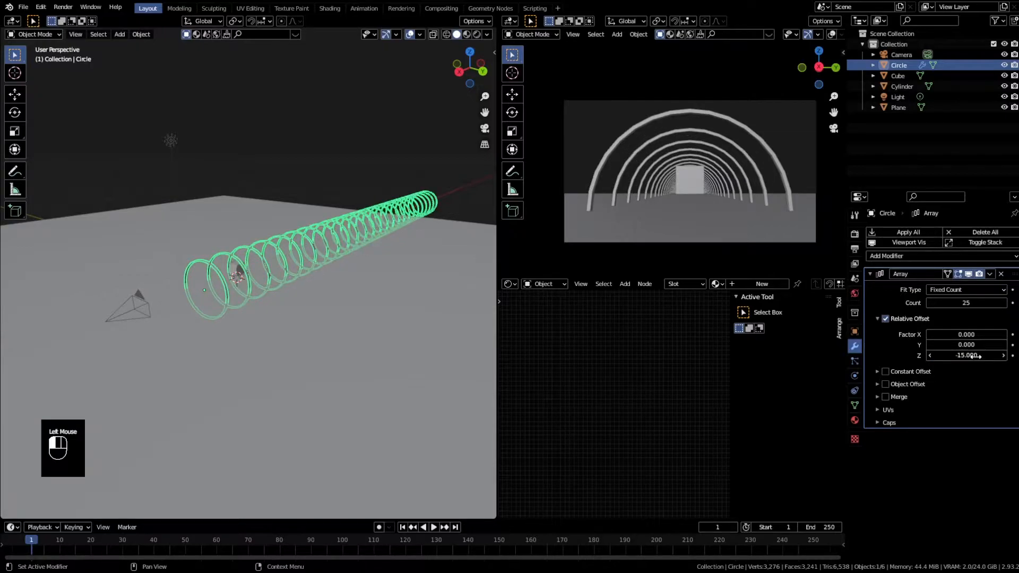
Select the cube standing among the arches
left_click(232, 273)
middle_click_drag(232, 274, 280, 291)
key("g")
key("y")
right_click(281, 291)
Move the cube along the X axis deeper into the tunnel and adjust its height along Z
key("g")
key("x")
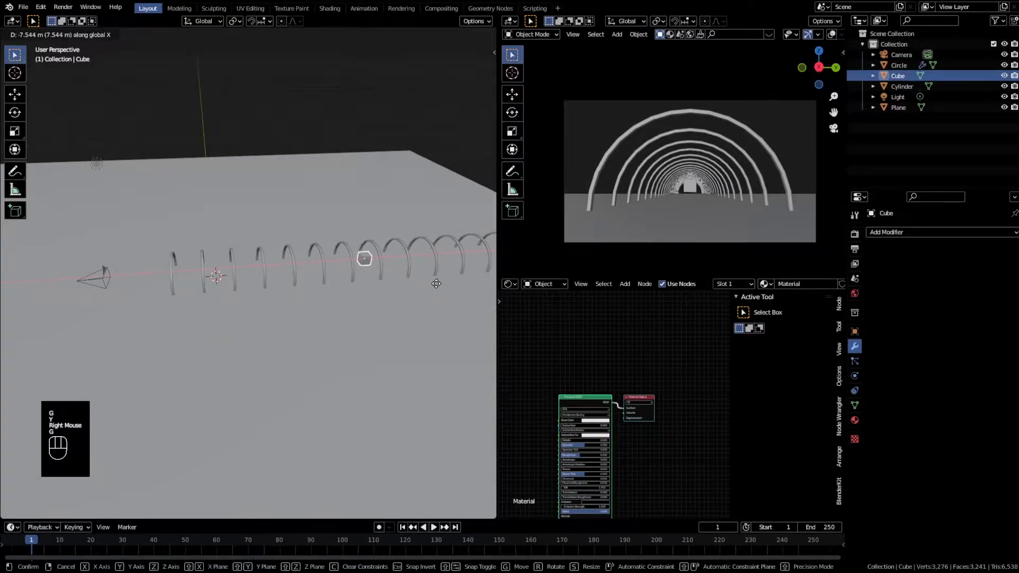
left_click(443, 289)
key("g")
key("z")
left_click(444, 285)
Reduce the ring's array count to 17 so the arches end within the ground plane
scroll(392, 292, "down", 1)
middle_click_drag(391, 292, 292, 292, "shift")
middle_click_drag(357, 296, 373, 274, "shift")
scroll(374, 301, "down", 1)
left_click(372, 273)
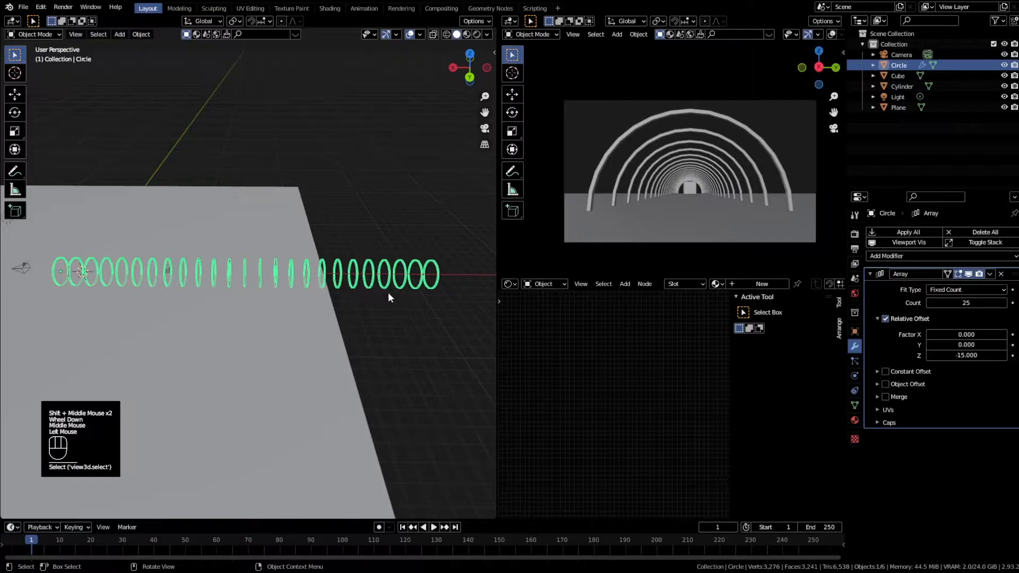
left_click(929, 302)
left_click(929, 303)
left_click(929, 303)
left_click(929, 303)
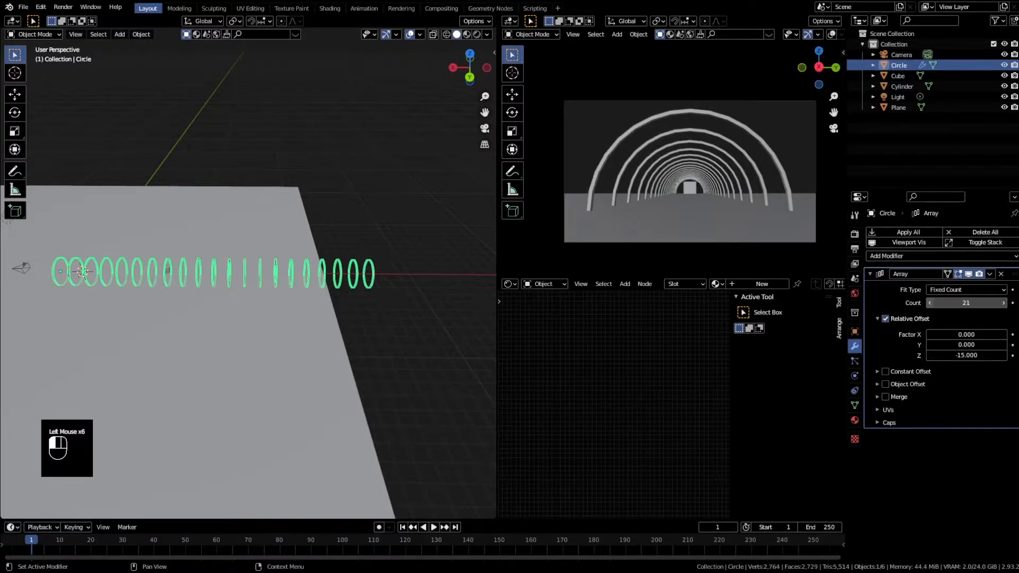
left_click(929, 302)
left_click(929, 303)
left_click(929, 303)
left_click(929, 303)
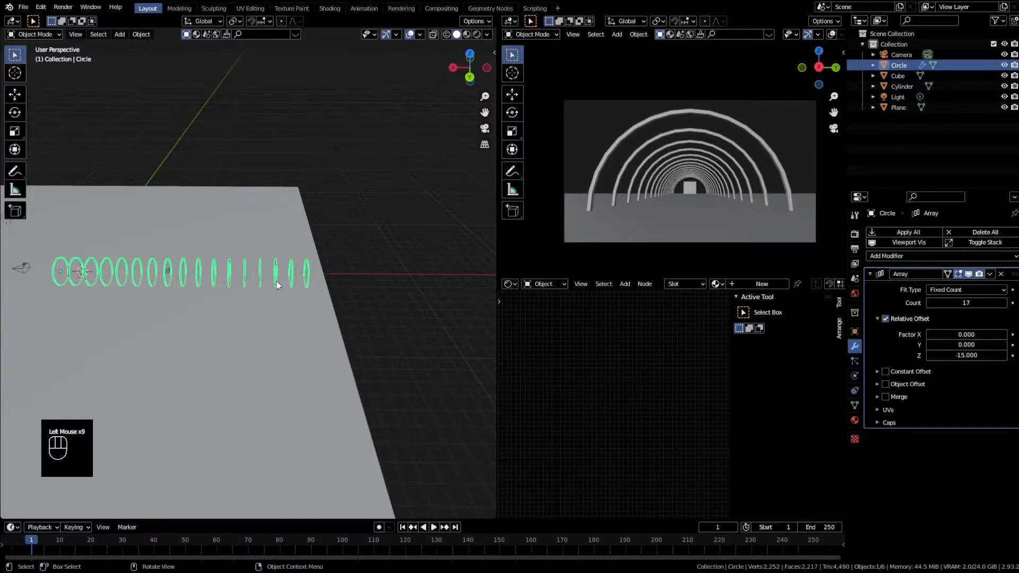
Extrude the ground plane downward about 0.8 m in Edit Mode to turn it into a slab
left_click(285, 297)
middle_click_drag(286, 298, 340, 311)
key("Tab")
middle_click_drag(280, 115, 369, 277)
scroll(360, 303, "down", 1)
key("e")
key("z")
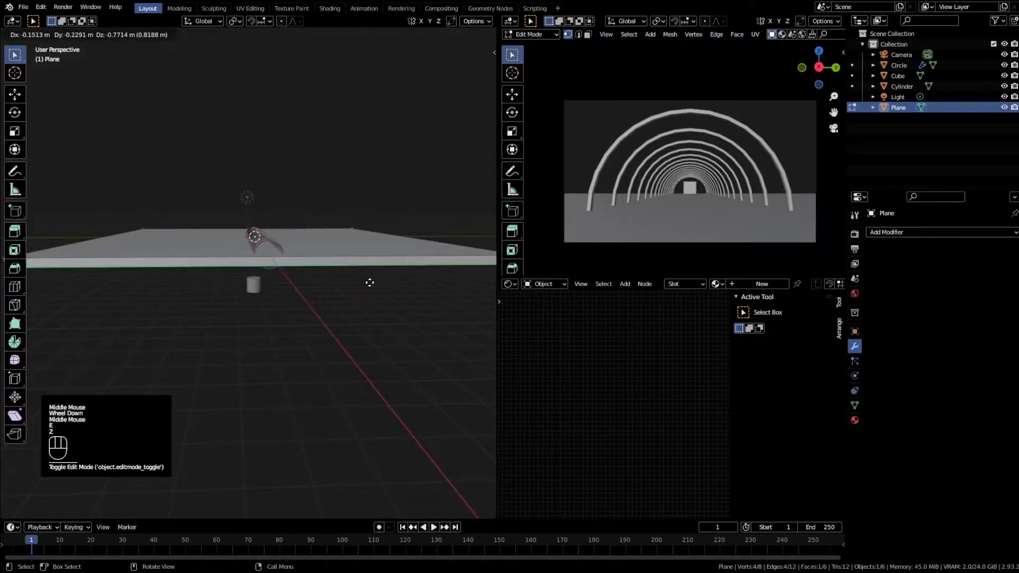
left_click(369, 282)
Select the whole ground slab and subdivide it five times
middle_click_drag(369, 282, 267, 295)
scroll(338, 277, "down", 2)
key("a")
scroll(267, 295, "up", 2)
middle_click_drag(267, 295, 326, 292, "shift")
right_click(272, 290)
left_click(242, 293)
right_click(295, 298)
left_click(295, 293)
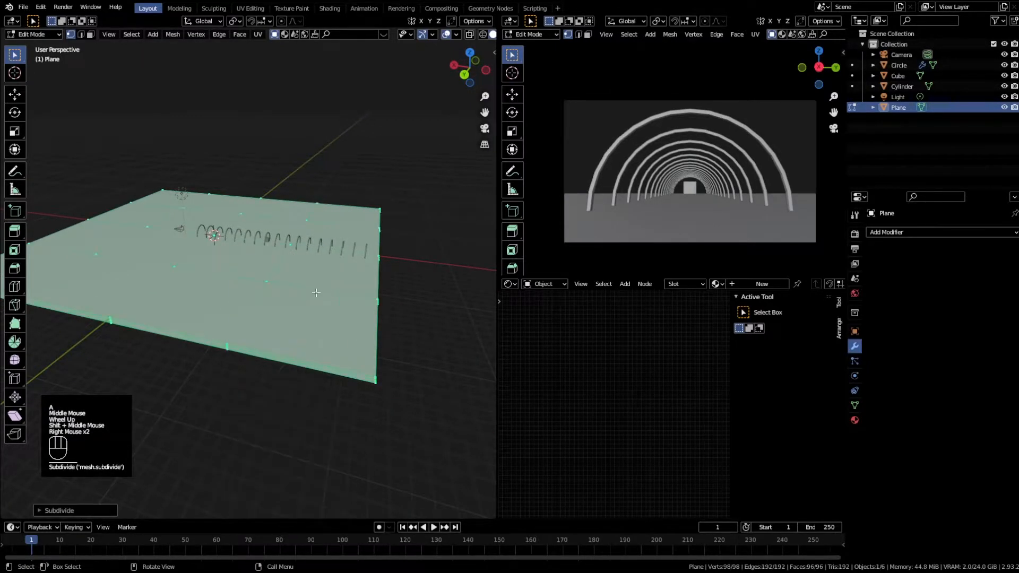
right_click(305, 298)
left_click(304, 294)
right_click(345, 296)
left_click(348, 295)
Examine where the arches and camera sit on the subdivided ground grid
scroll(357, 313, "up", 2)
middle_click_drag(216, 310, 312, 158)
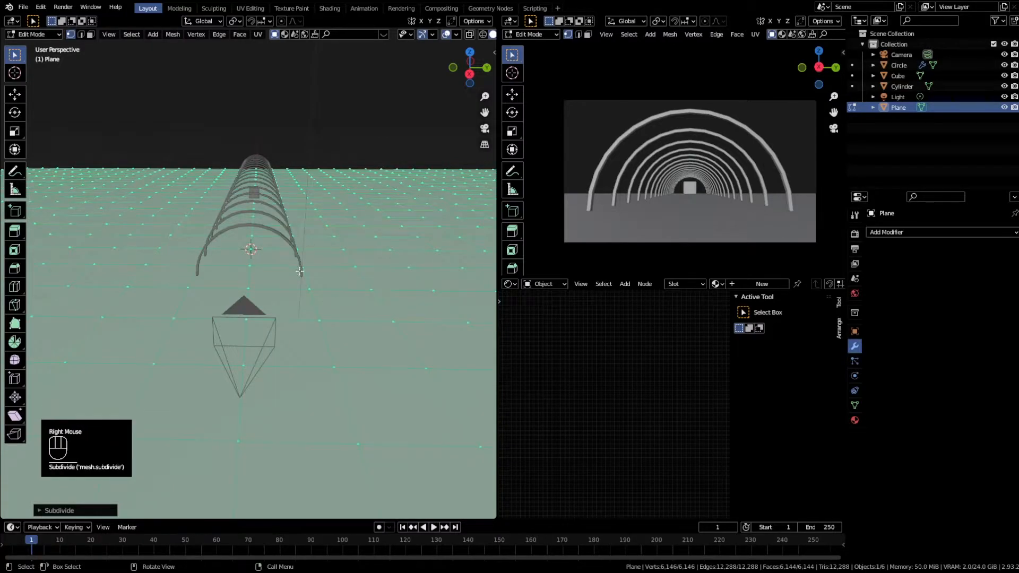
middle_click_drag(300, 301, 291, 296)
middle_click_drag(286, 227, 301, 219)
middle_click_drag(253, 194, 332, 212)
scroll(333, 212, "down", 3)
middle_click_drag(243, 318, 354, 298)
scroll(294, 332, "up", 2)
scroll(294, 332, "up", 2)
scroll(188, 329, "down", 2)
scroll(285, 336, "up", 1)
scroll(285, 337, "down", 2)
From the top view, deselect ground vertices along the tunnel's centre line with Circle Select
key("alt+z")
key("c")
key("KP_7")
scroll(284, 366, "up", 2)
scroll(276, 309, "up", 1)
key("alt+z")
key("c")
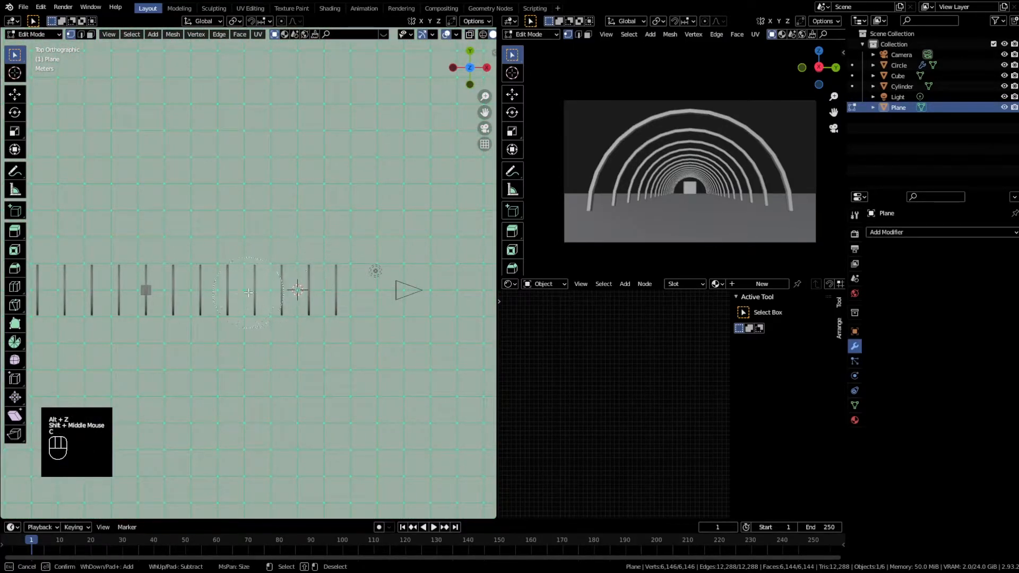
right_click(171, 293)
key("c")
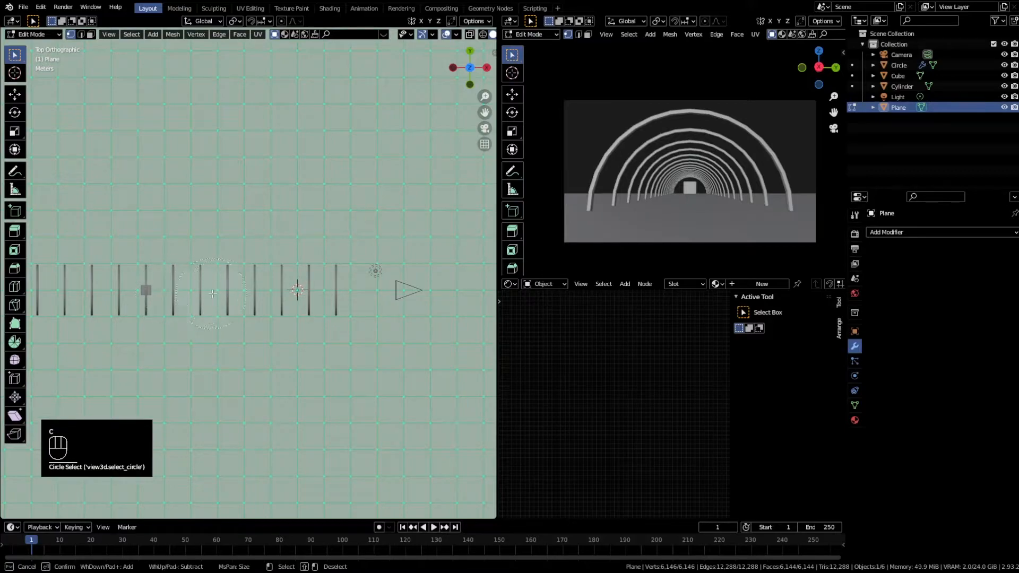
left_click_drag(166, 294, 371, 292)
right_click(204, 291)
Enable X-ray and deselect the full strip of ground vertices under the tunnel and camera with Circle Select
key("alt+z")
key("c")
right_click(371, 292)
scroll(372, 292, "down", 3)
mouse_move(265, 293)
middle_mouse_down("shift")
mouse_move(222, 296)
mouse_move(383, 298)
middle_mouse_up("shift")
key("c")
scroll(382, 299, "up", 2)
key("c")
scroll(317, 305, "down", 4)
middle_click_drag(320, 306, 139, 306)
right_click(119, 306)
Create a vertex group on the ground slab and assign the selected vertices outside the tunnel strip with weight 1.000
middle_click_drag(377, 323, 169, 309, "shift")
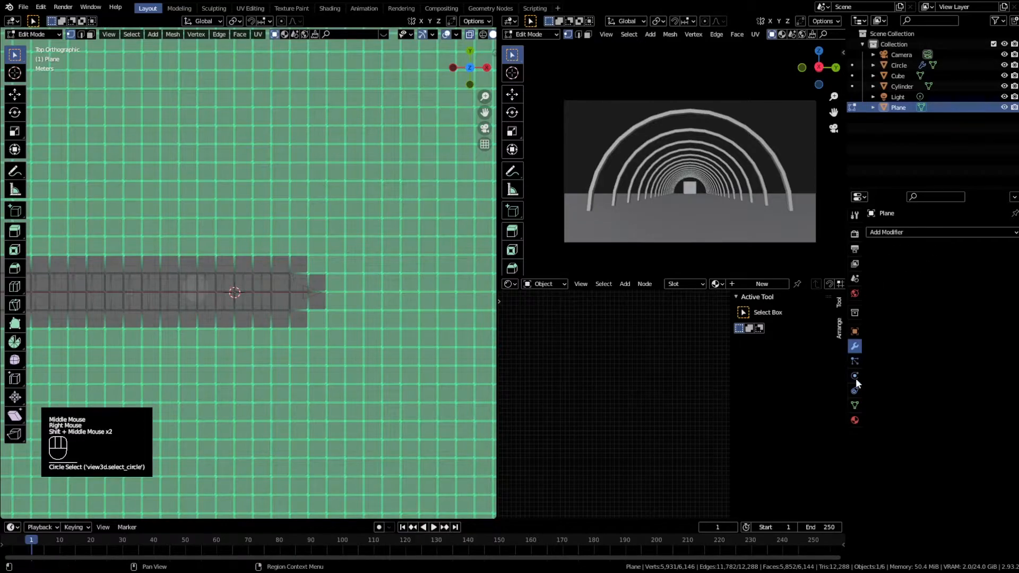
left_click(855, 405)
left_click(1014, 264)
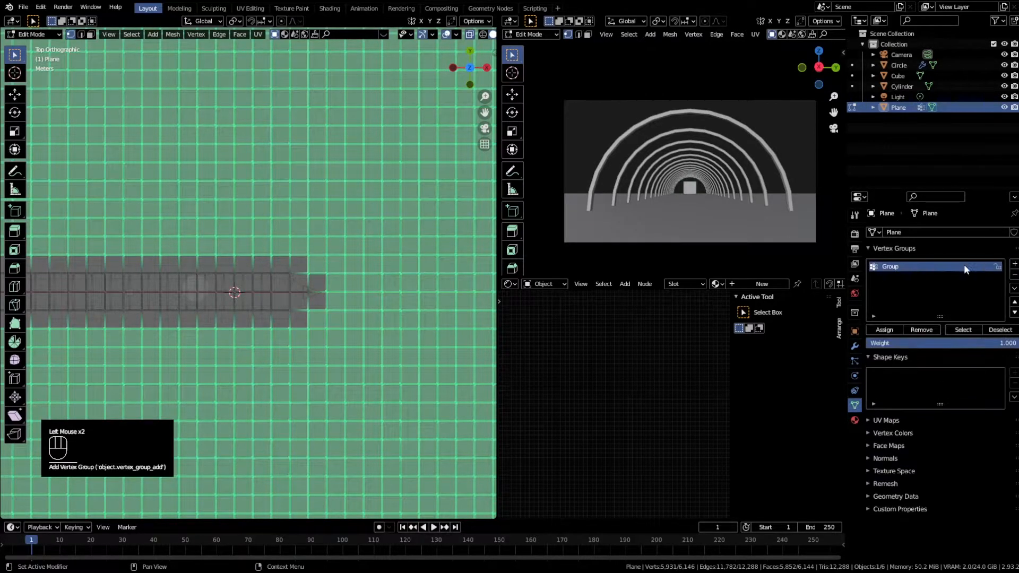
left_click(879, 327)
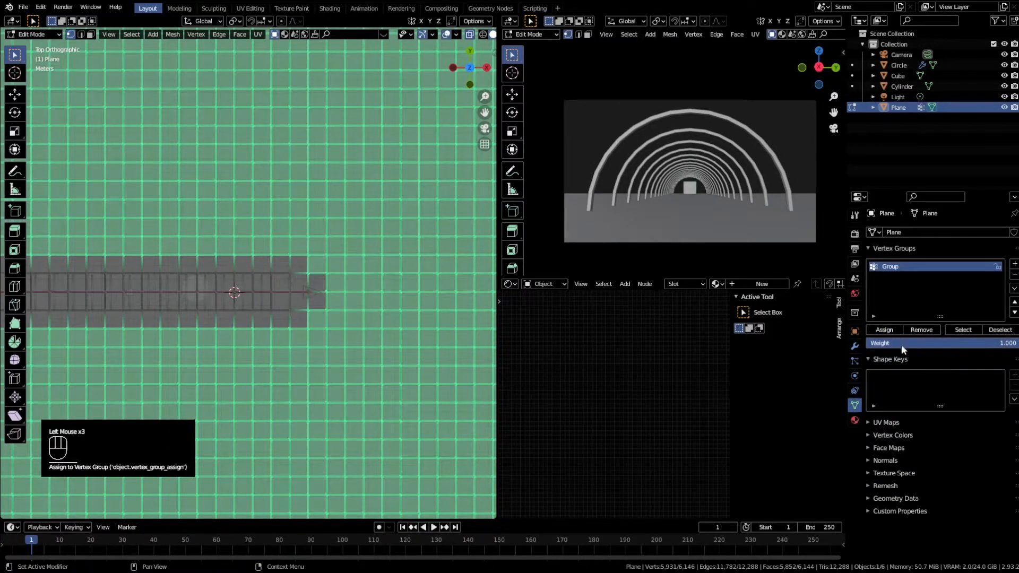
Return to Object Mode and turn X-ray off, viewing the whole scene in perspective
scroll(333, 335, "down", 2)
middle_click_drag(333, 335, 377, 311, "shift")
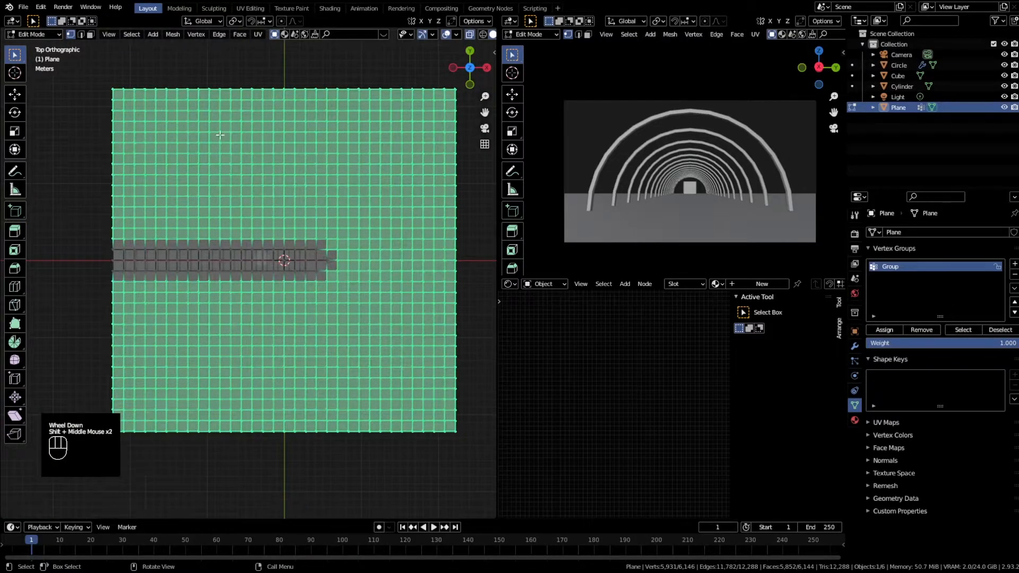
scroll(262, 251, "up", 2)
scroll(262, 251, "down", 1)
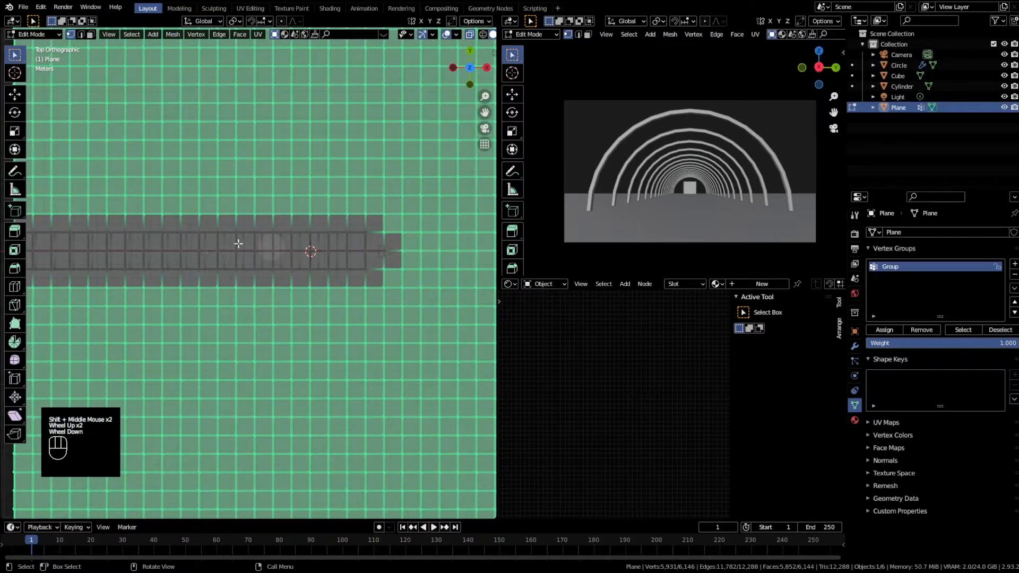
scroll(860, 335, "up", 1)
key("Tab")
scroll(345, 324, "down", 2)
middle_click_drag(377, 319, 190, 253)
scroll(228, 271, "up", 2)
key("alt+z")
middle_click_drag(266, 288, 331, 342, "shift")
scroll(291, 325, "up", 1)
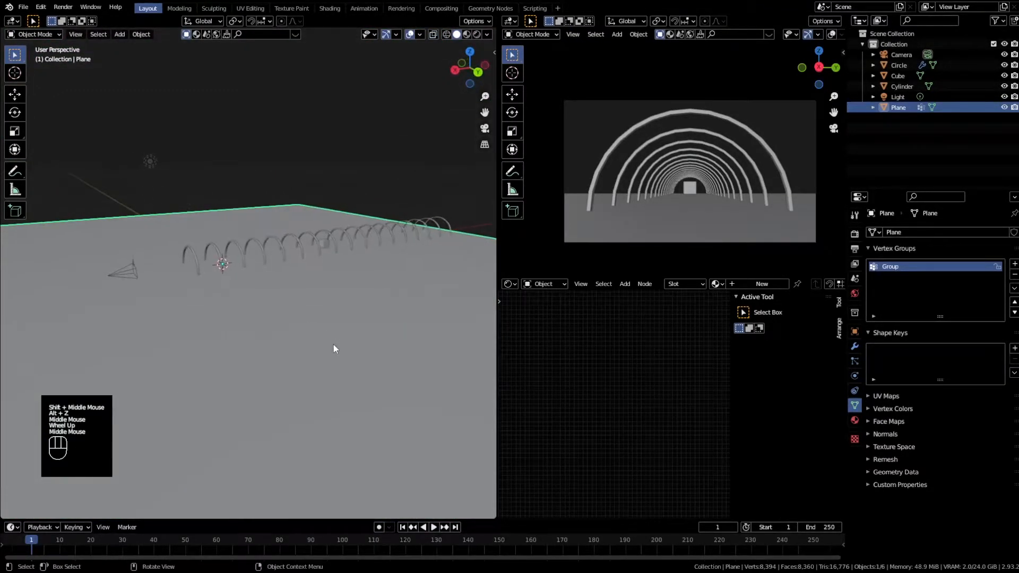
Select the cylinder beneath the ground slab and frame it closely
middle_click_drag(431, 387, 405, 363)
middle_click_drag(417, 402, 409, 392, "shift")
left_click(243, 336)
scroll(319, 393, "up", 2)
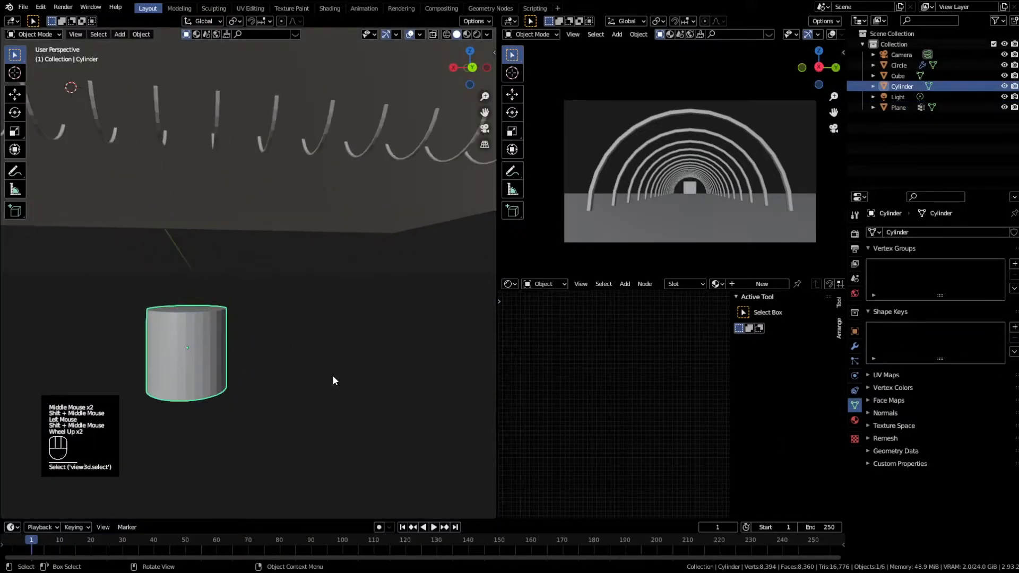
middle_click_drag(332, 374, 415, 367, "shift")
key("s")
key("ctrl+a")
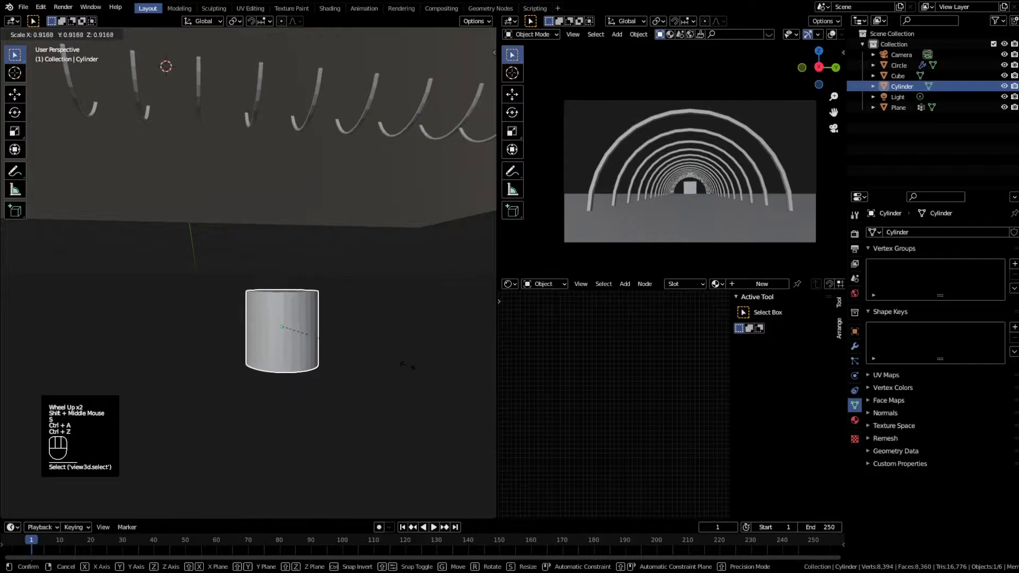
key("ctrl+z")
right_click(434, 332)
Scale the cylinder to about 0.09 in X and Y, keeping its Z height, to make a thin rod
key("s")
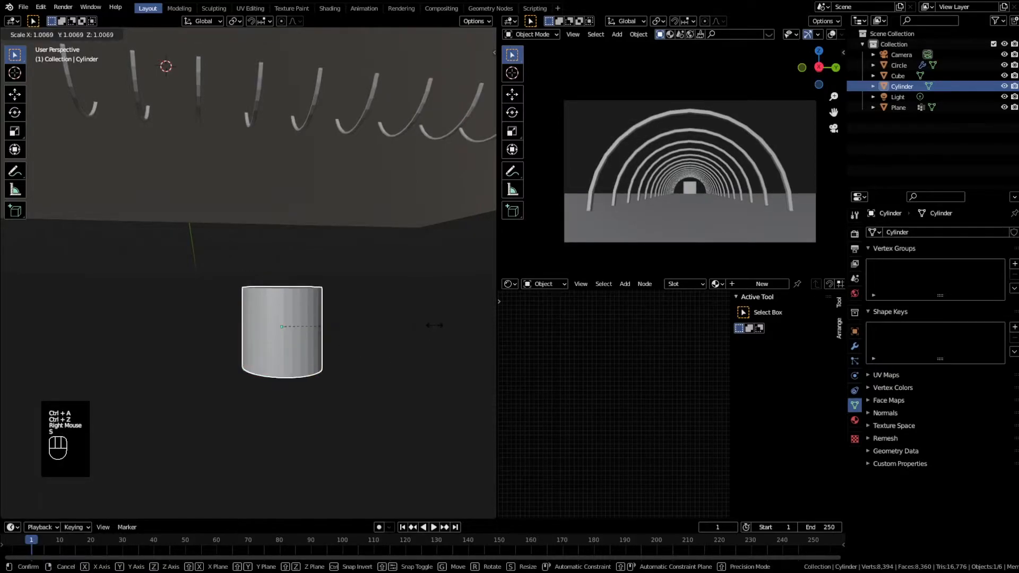
key("shift+z")
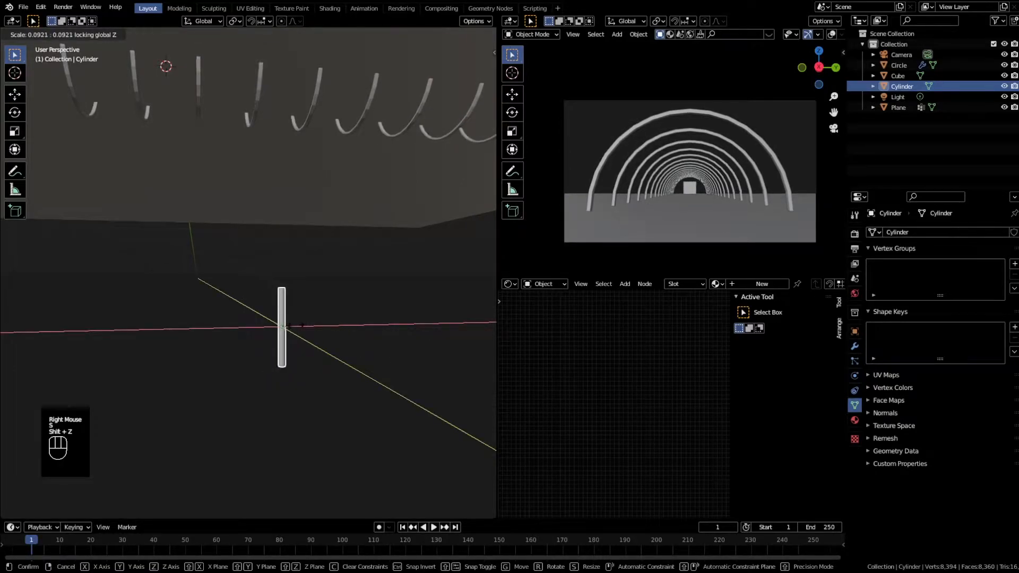
left_click(307, 333)
Add a particle system to the ground slab and set its type to Hair
scroll(307, 333, "down", 2)
middle_click_drag(307, 333, 331, 352)
scroll(304, 316, "up", 2)
scroll(304, 317, "down", 1)
scroll(314, 356, "down", 2)
scroll(331, 352, "up", 1)
scroll(331, 353, "down", 1)
scroll(329, 353, "down", 1)
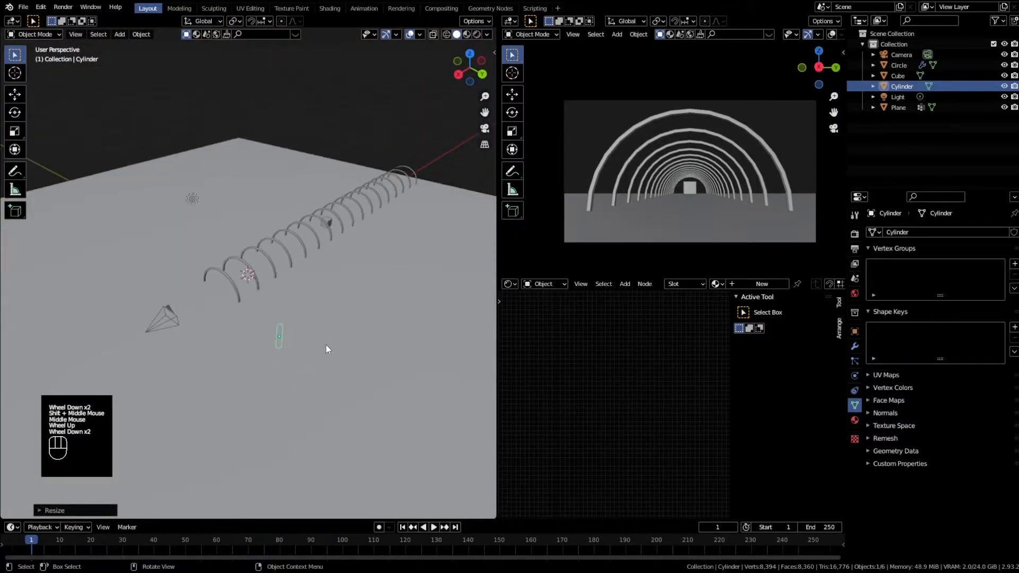
left_click(387, 356)
left_click(855, 362)
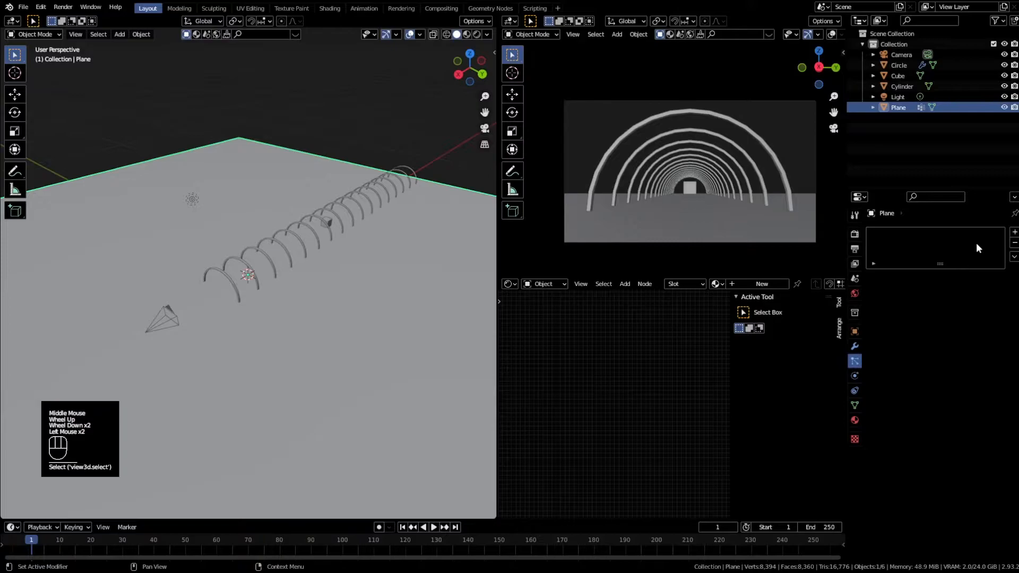
left_click(1015, 234)
left_click(981, 290)
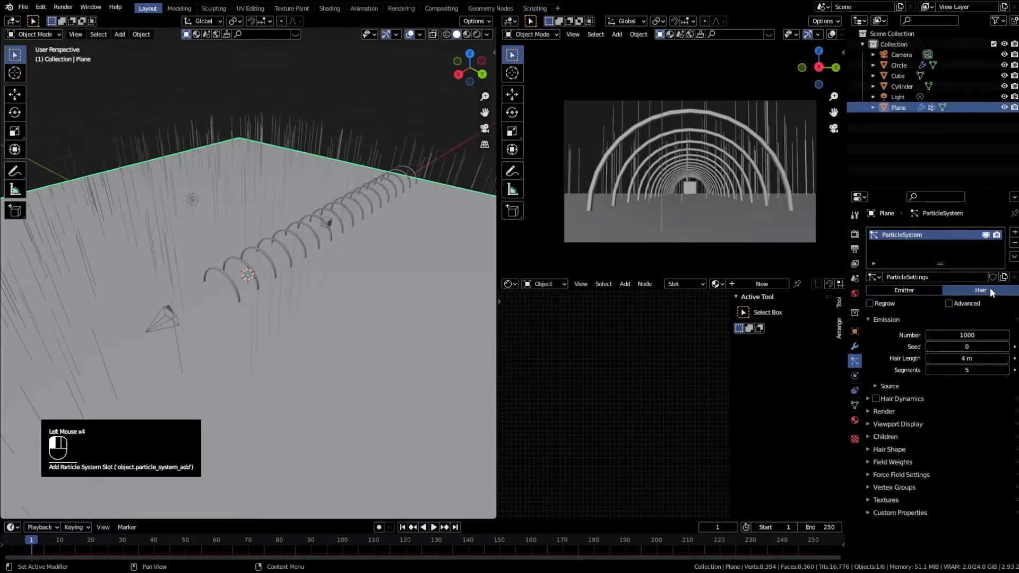
Render the hair particles as an object, using the Cylinder as the instance object
left_click(888, 413)
left_click(958, 427)
left_click(952, 464)
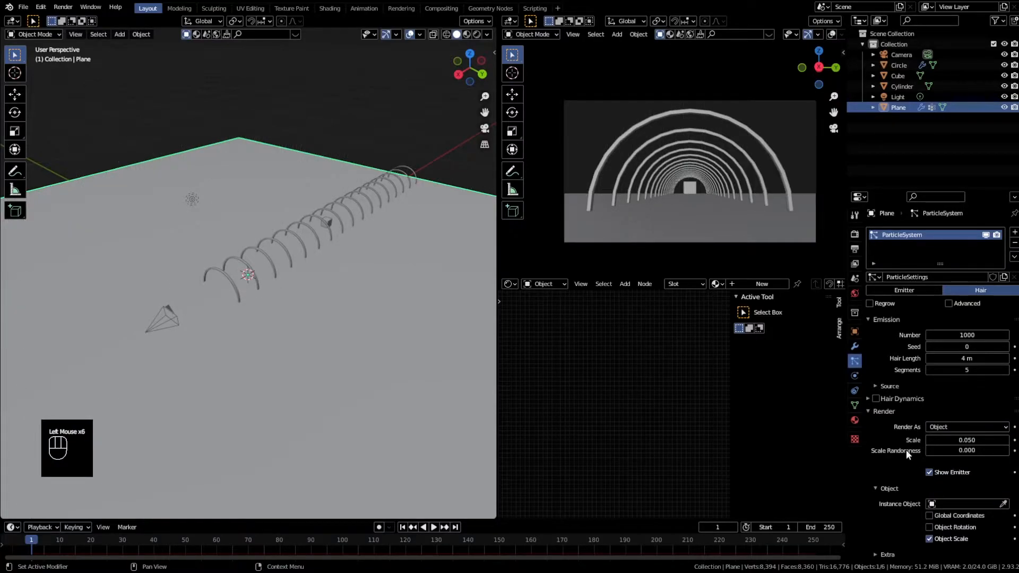
left_click(960, 504)
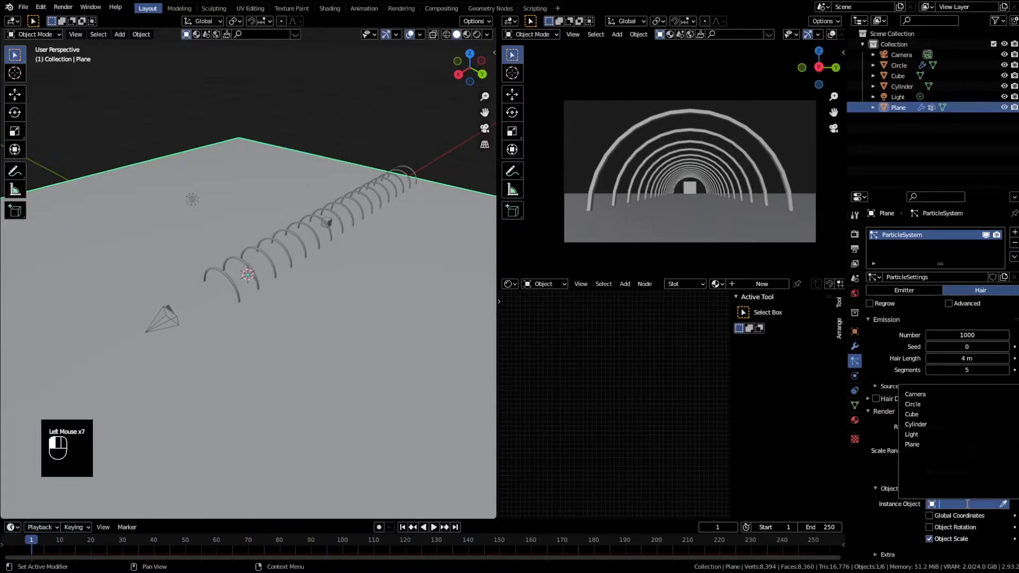
left_click(916, 424)
middle_click_drag(357, 364, 287, 333)
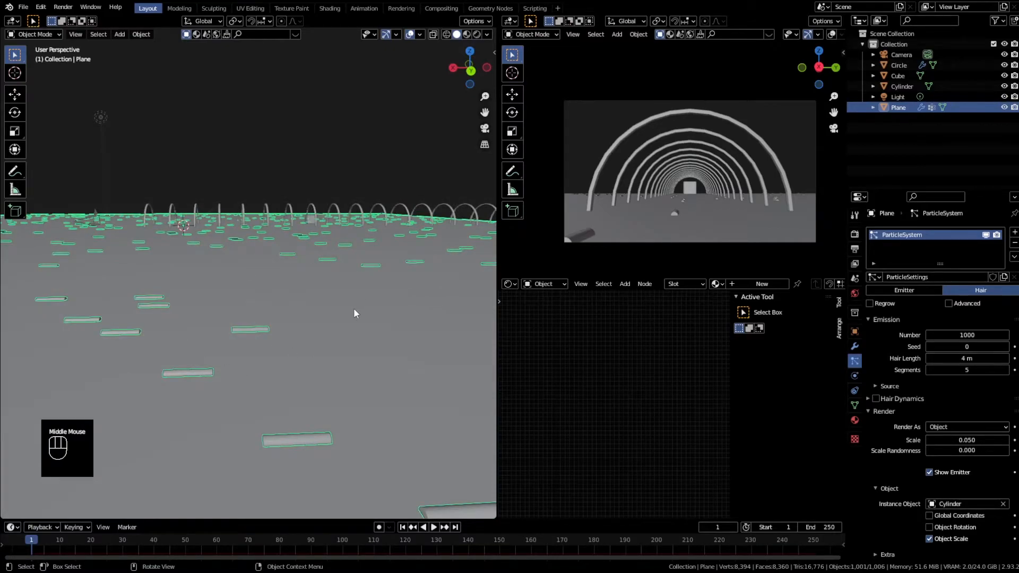
Assign the vertex group Group as the density group of the ground slab's hair particle system
scroll(353, 308, "down", 5)
scroll(269, 297, "up", 3)
scroll(271, 298, "down", 1)
middle_click_drag(271, 297, 325, 386)
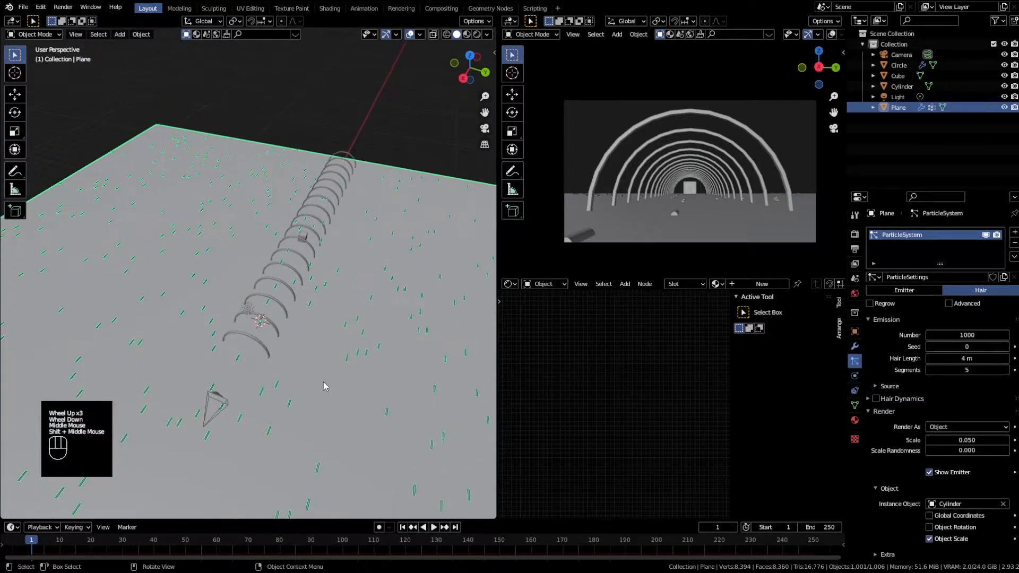
scroll(915, 463, "down", 2)
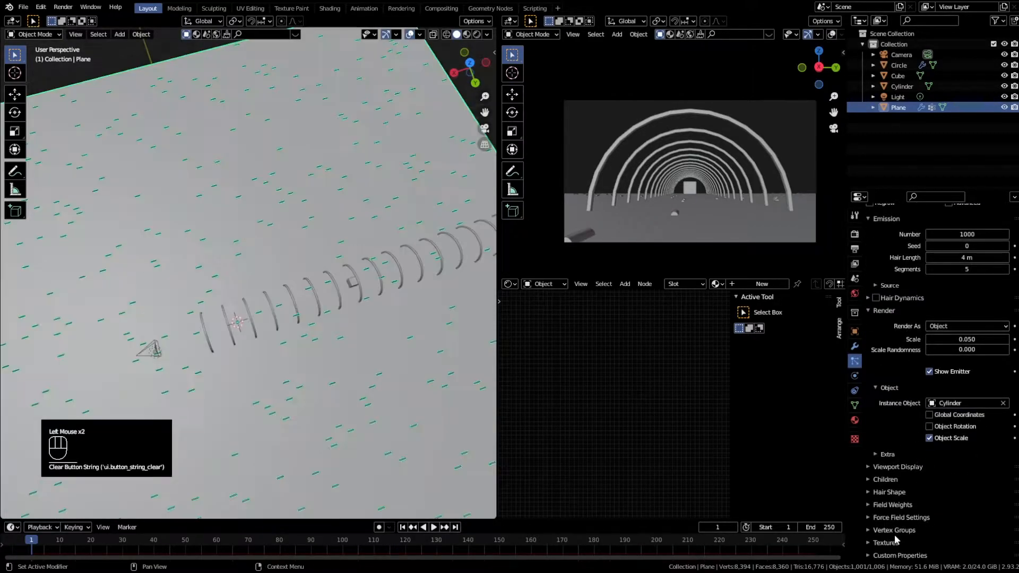
left_click(895, 532)
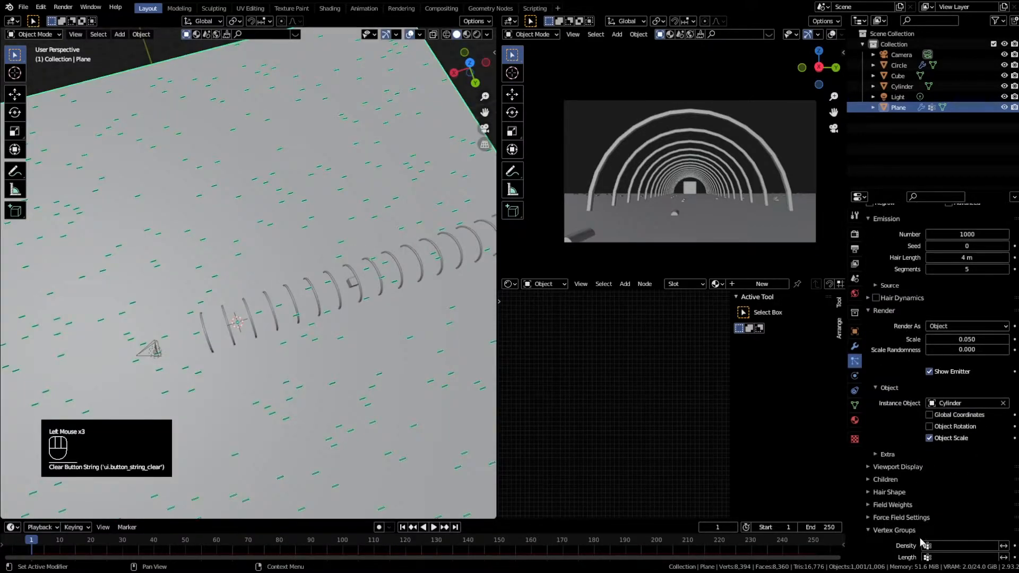
left_click(956, 546)
left_click(950, 436)
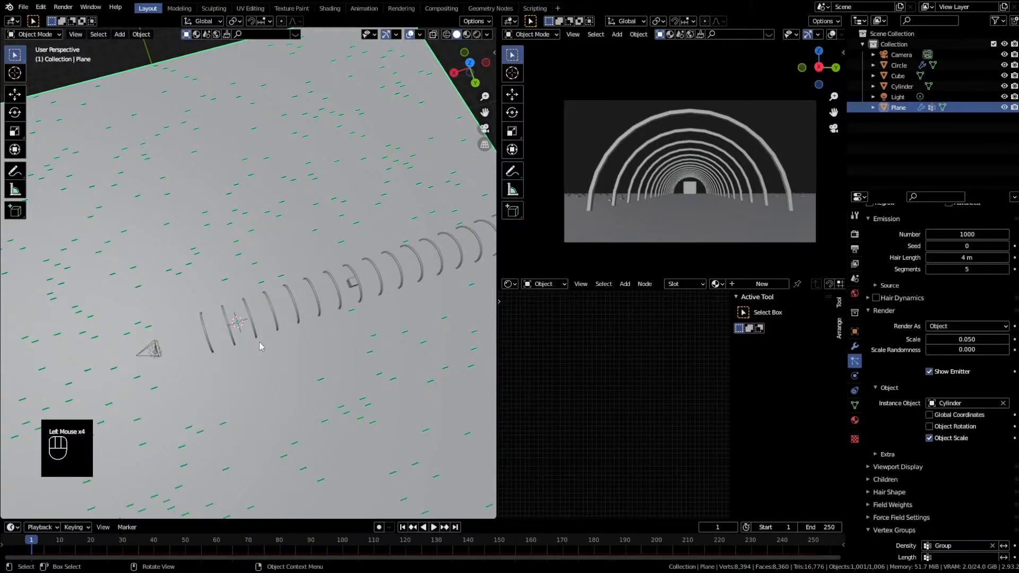
middle_click_drag(251, 349, 180, 359, "shift")
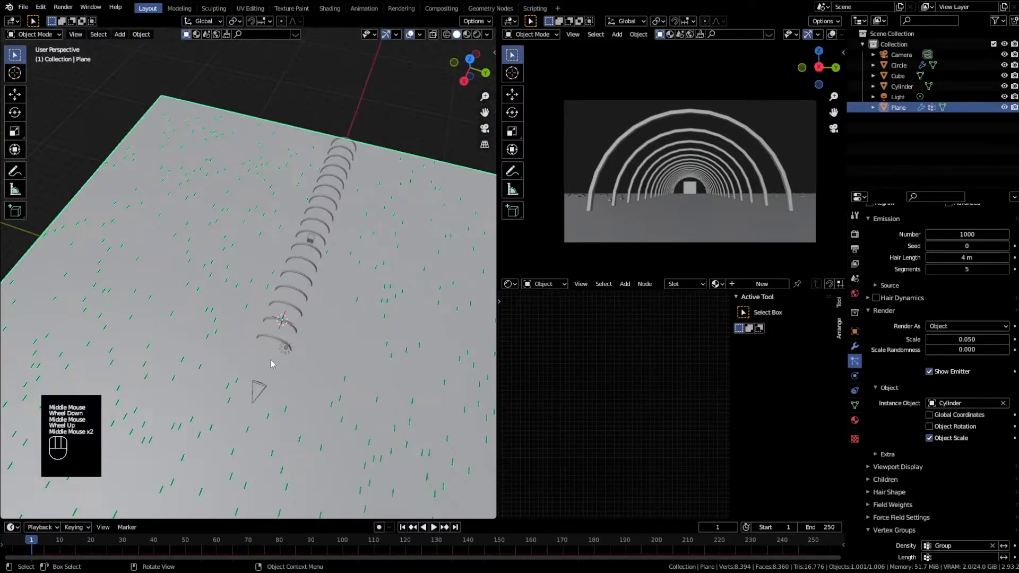
middle_click_drag(298, 381, 294, 306)
scroll(233, 371, "down", 1)
scroll(290, 386, "down", 1)
scroll(313, 346, "up", 3)
left_click(232, 249)
middle_click_drag(257, 257, 172, 256, "shift")
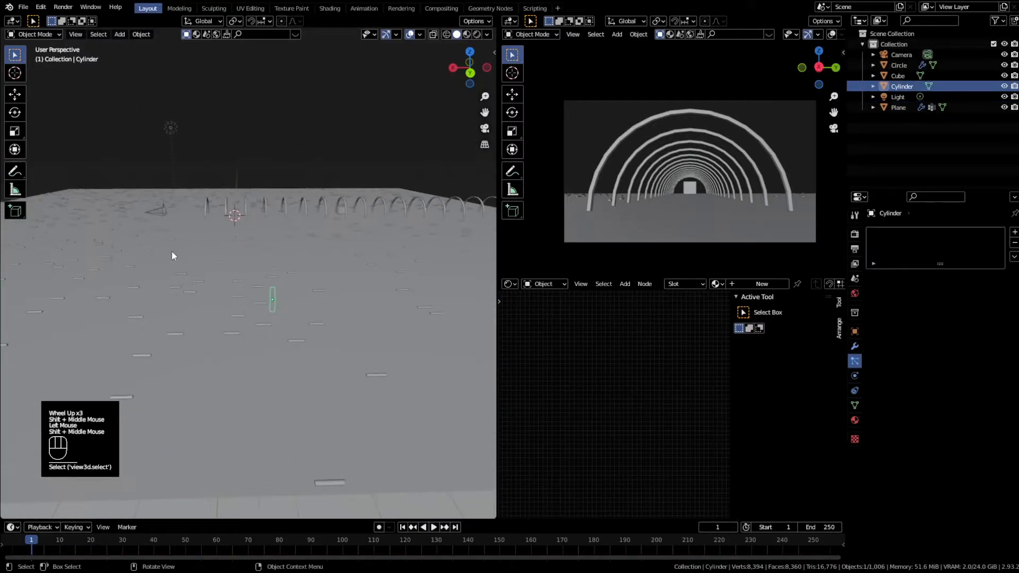
key("r")
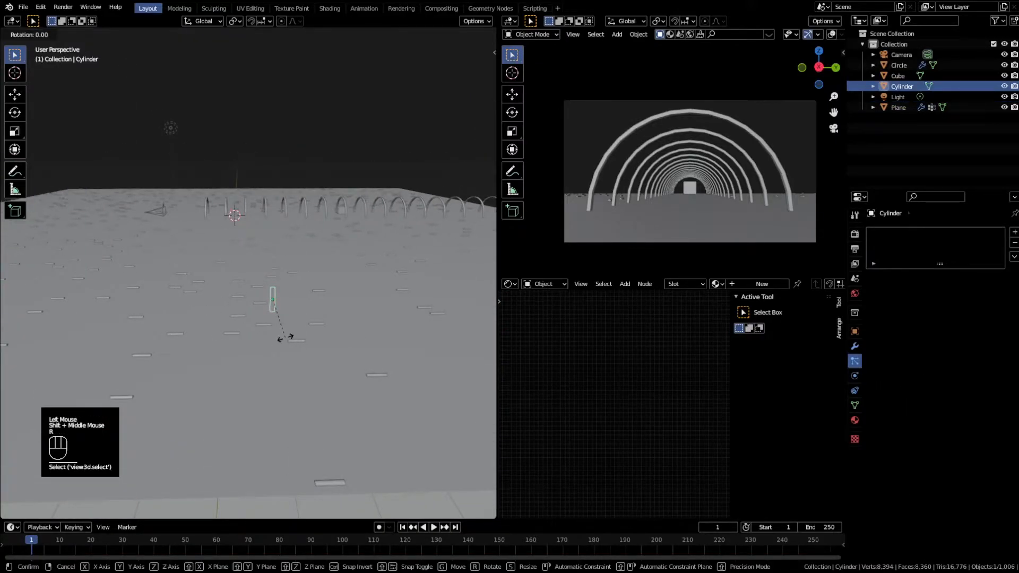
key("y")
right_click(311, 387)
Enable Object Rotation for the cylinder instances in the ground slab's hair particle system
left_click(406, 347)
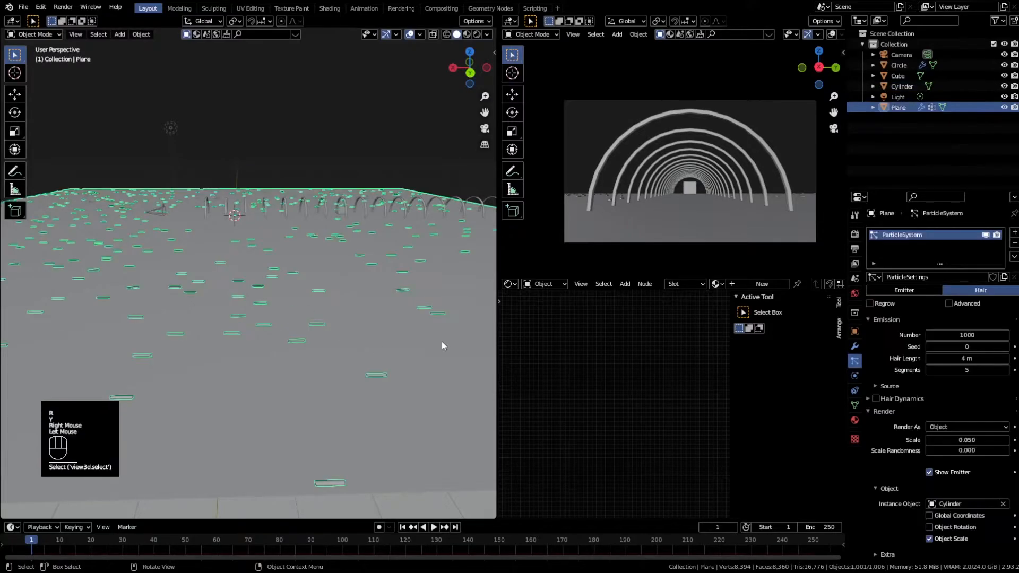
scroll(923, 312, "down", 3)
left_click(938, 402)
Rotate the source cylinder beneath the ground slab by 90 degrees around the global Y axis
middle_click_drag(412, 399, 351, 298, "shift")
left_click(245, 234)
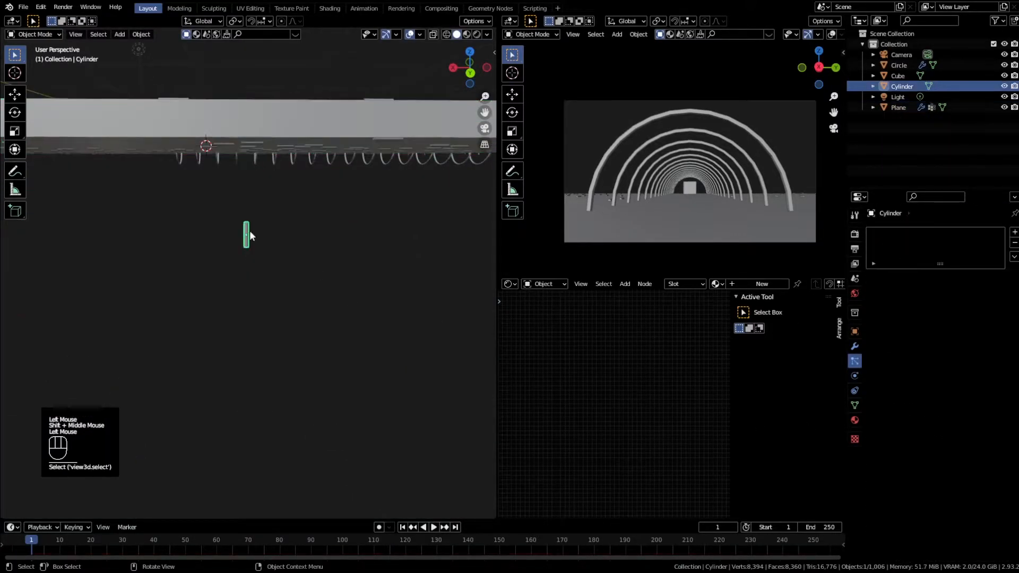
middle_click_drag(246, 234, 345, 321, "shift")
key("r")
key("y")
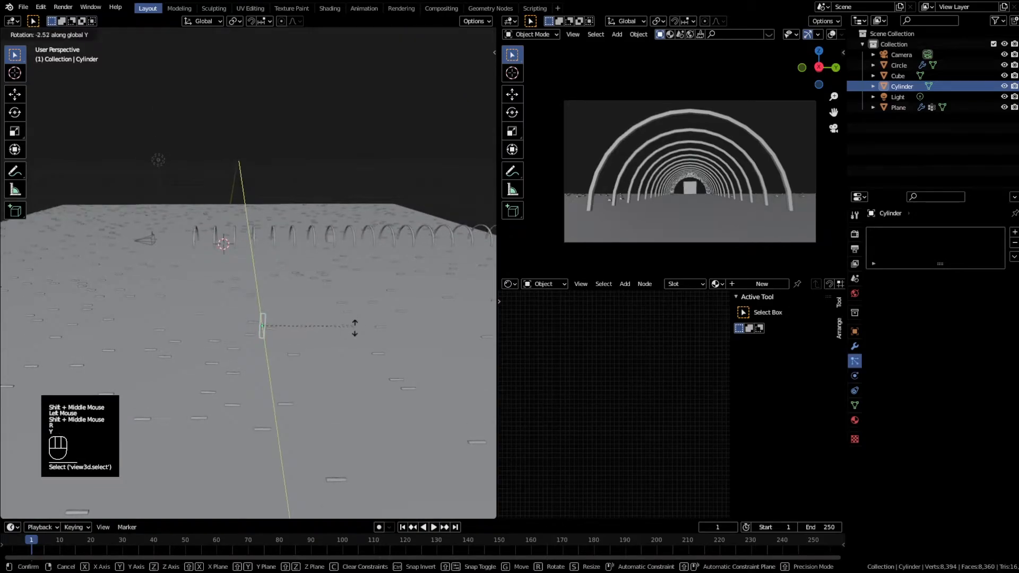
key("KP_9")
key("KP_0")
key("KP_Enter")
middle_click_drag(371, 352, 220, 245)
middle_click_drag(326, 252, 356, 302, "shift")
scroll(276, 296, "up", 2)
scroll(308, 292, "down", 2)
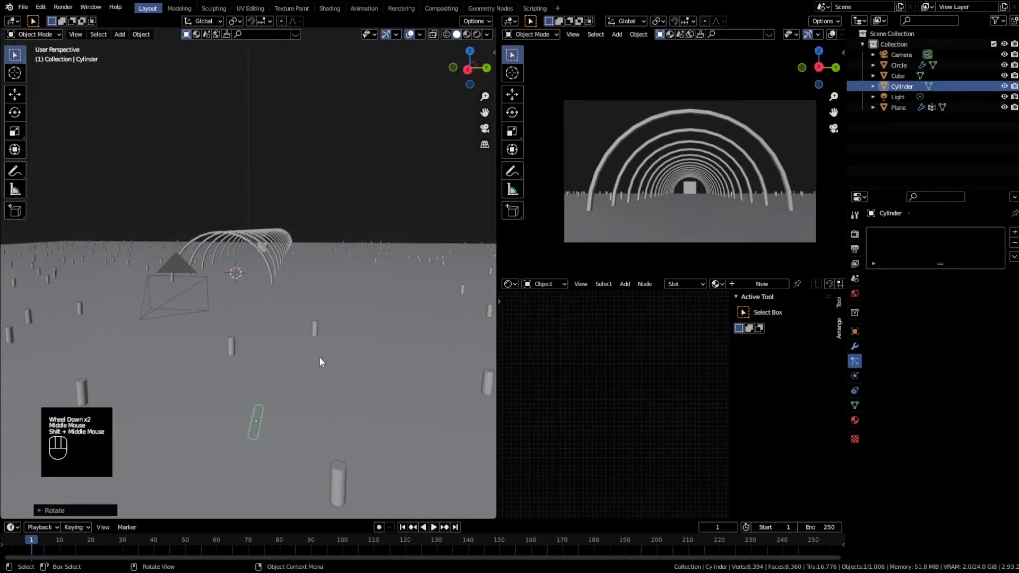
Set the ground slab's particle render scale to 0.230 and its scale randomness to 1.000
left_click(231, 350)
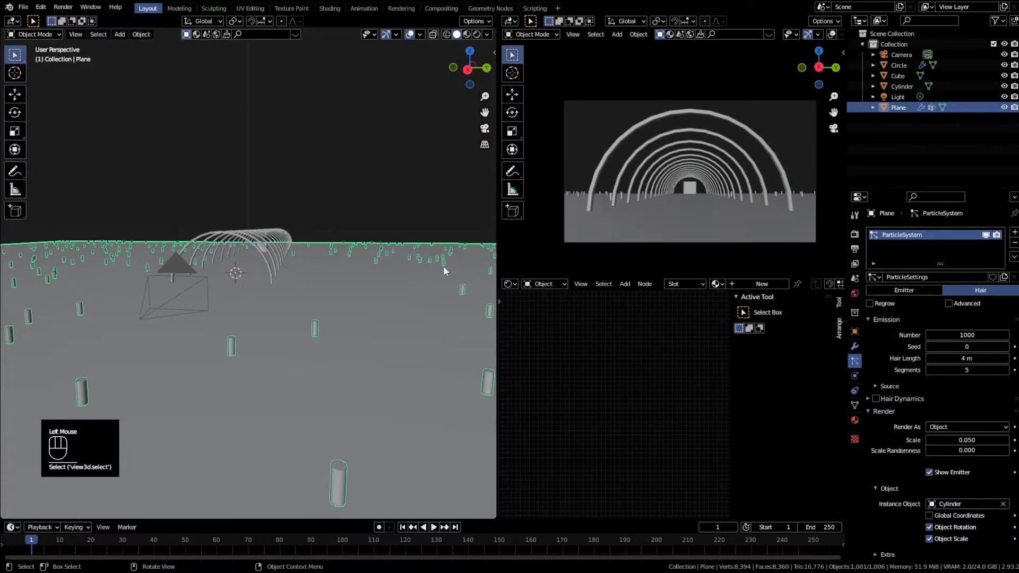
mouse_move(302, 390)
middle_mouse_down()
mouse_move(312, 368)
mouse_move(308, 384)
middle_mouse_up()
scroll(308, 384, "up", 1)
scroll(308, 385, "down", 2)
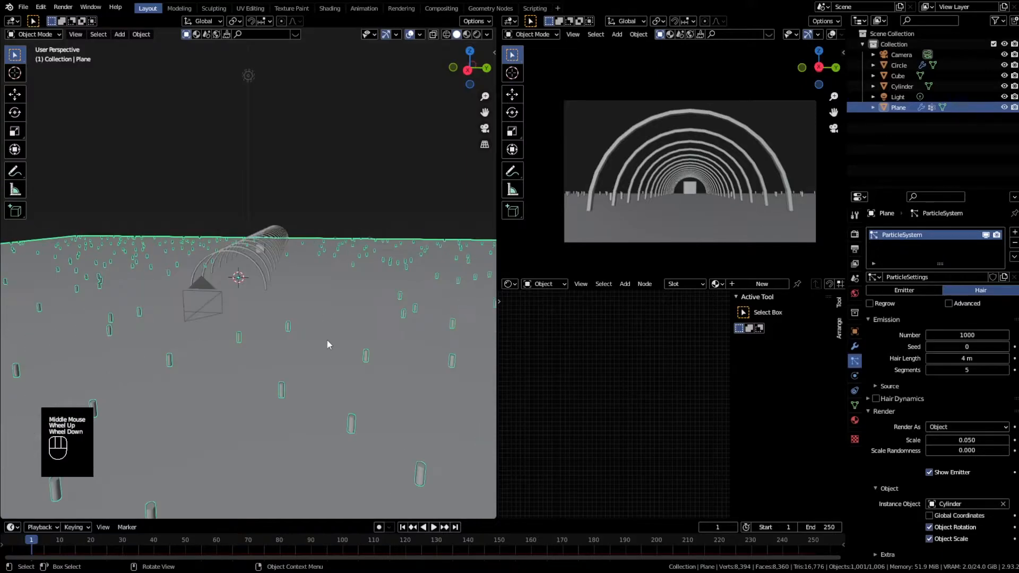
scroll(900, 374, "down", 4)
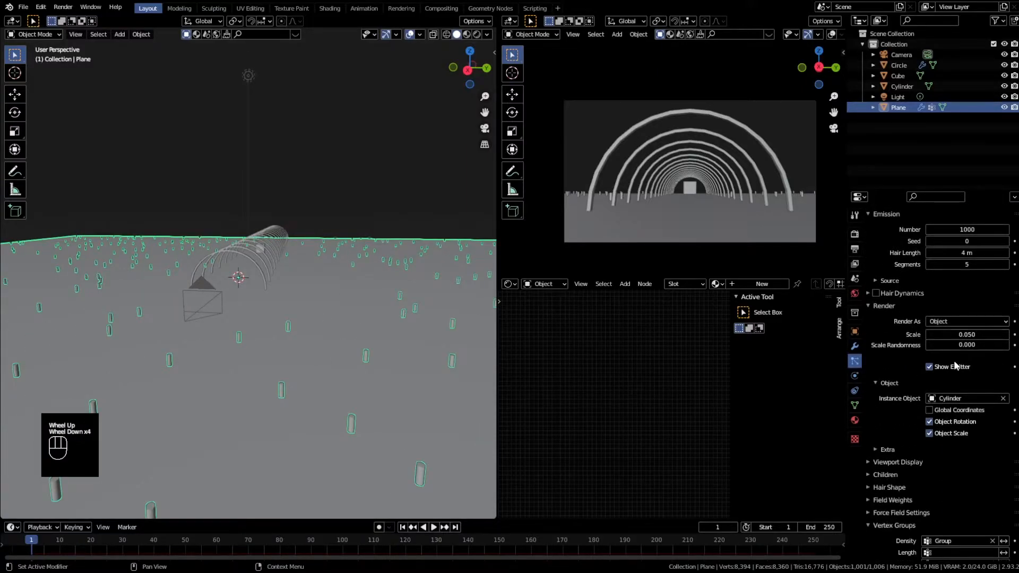
left_click_drag(957, 347, 996, 334)
middle_click_drag(117, 364, 260, 321)
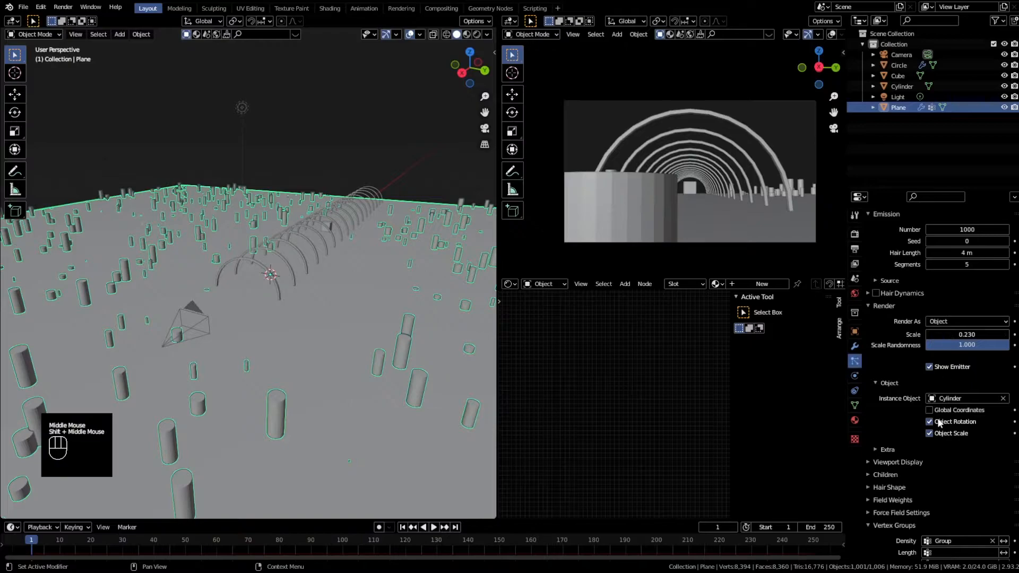
Set the hair emission seed to 4 and the number of particles to 327
scroll(913, 478, "up", 5)
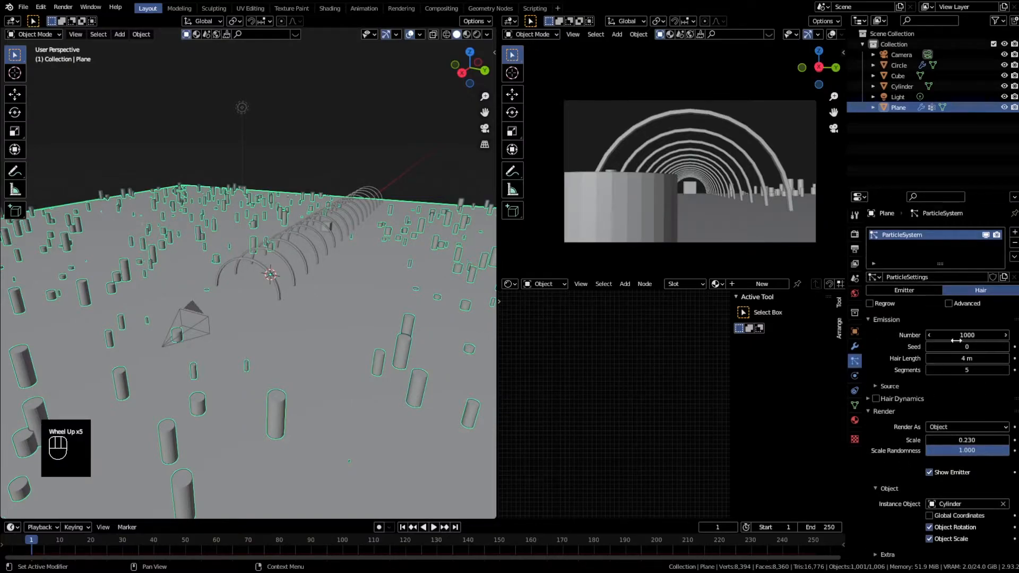
left_click_drag(954, 347, 962, 347)
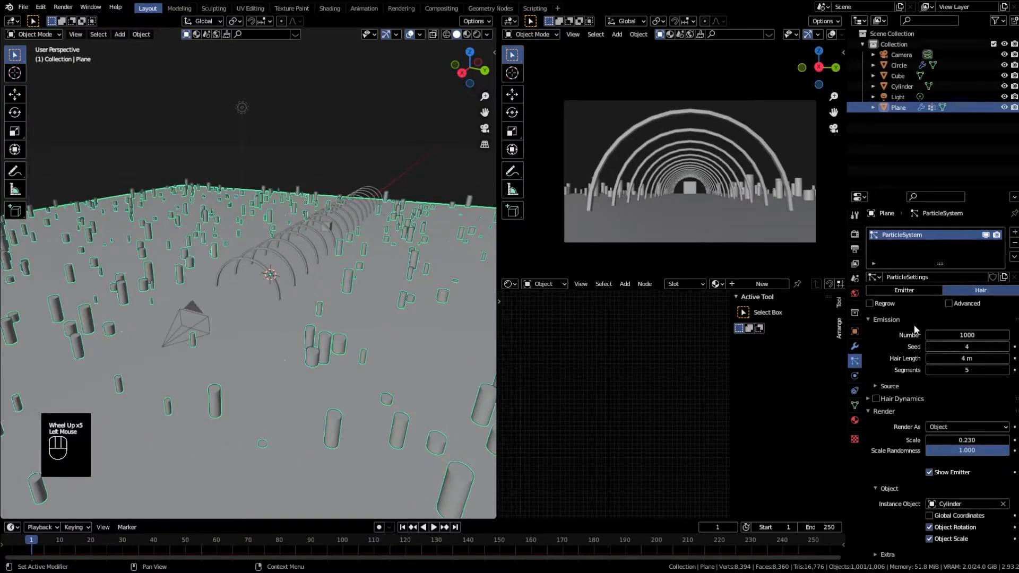
left_click_drag(963, 336, 929, 336)
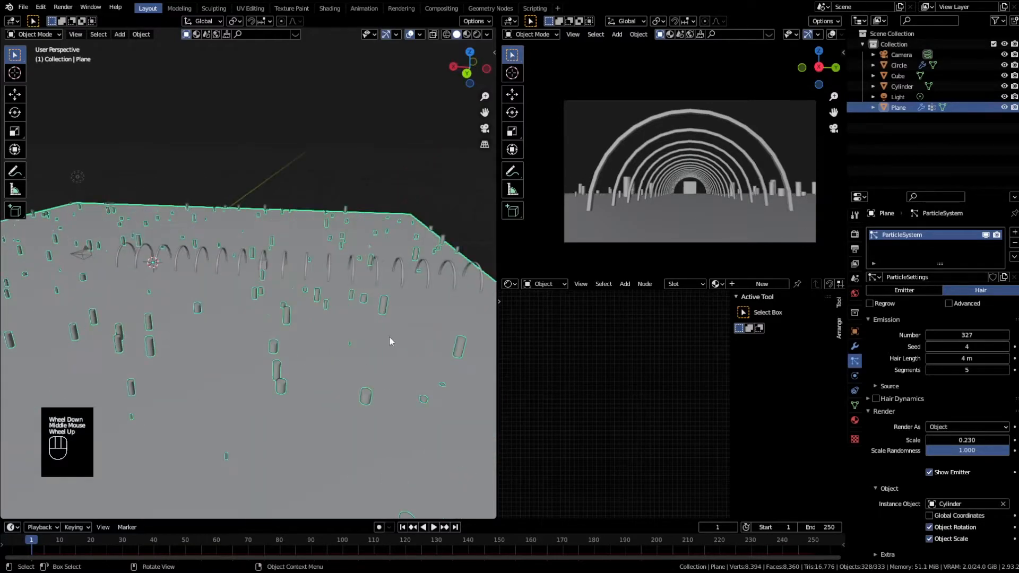
Duplicate the row of tunnel arches and move the copy along X toward the tunnel's far end
middle_click_drag(390, 336, 311, 346, "shift")
middle_click_drag(71, 297, 222, 363, "shift")
left_click(207, 295)
key("shift+d")
key("x")
key("y")
key("x")
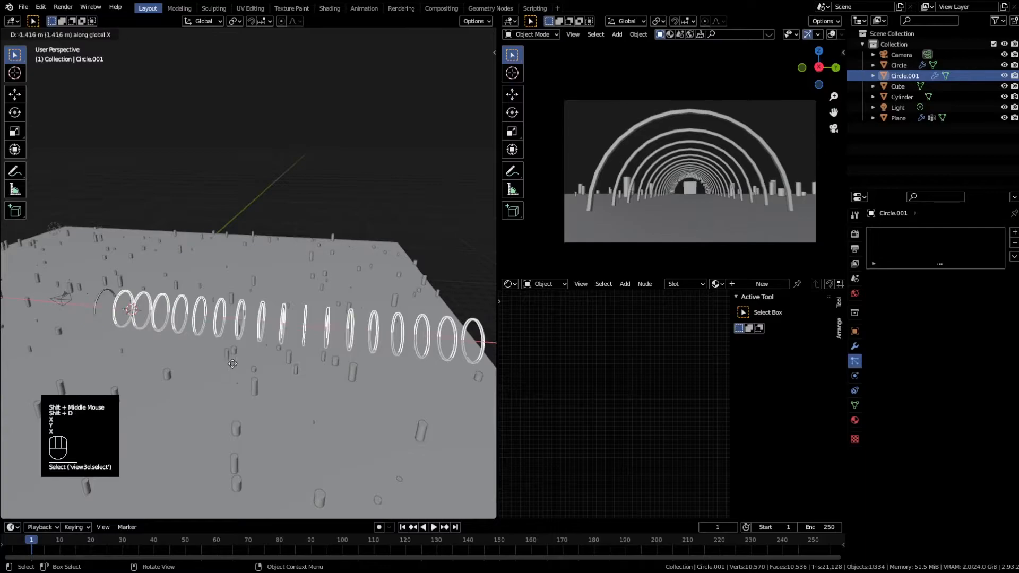
left_click(68, 409)
Move the duplicated arches further along X so their first ring sits at the end of the original tunnel
middle_click_drag(458, 426, 300, 405, "shift")
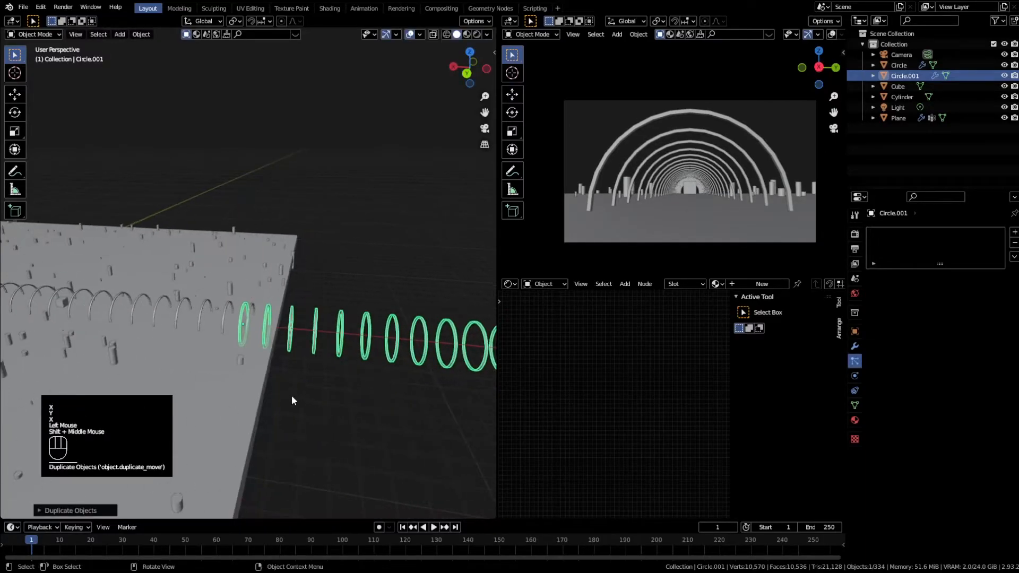
scroll(300, 405, "up", 1)
key("g")
key("x")
left_click(297, 388)
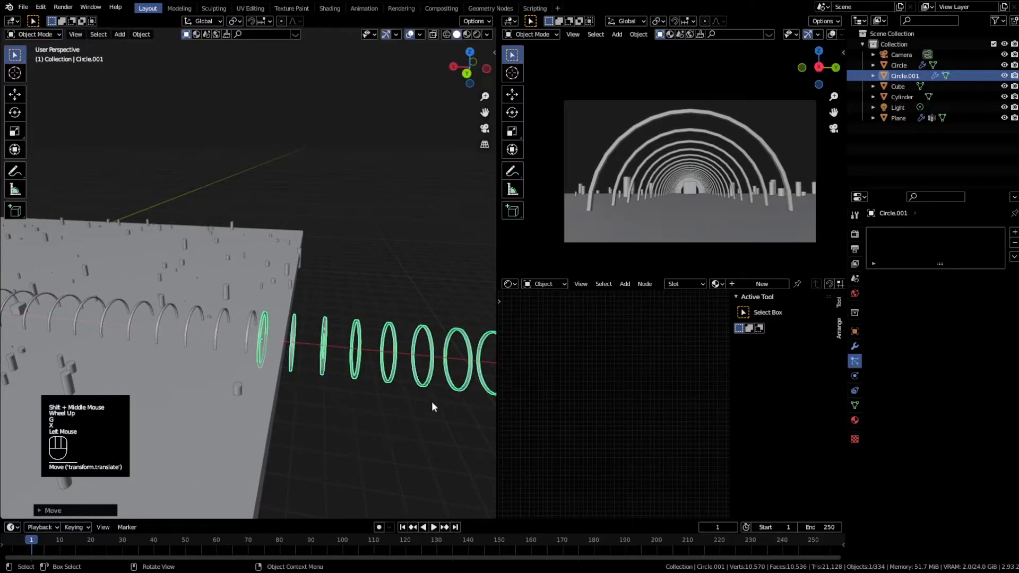
Remove the Array modifier from the duplicated arches and scale the remaining ring to about 0.89
left_click(855, 346)
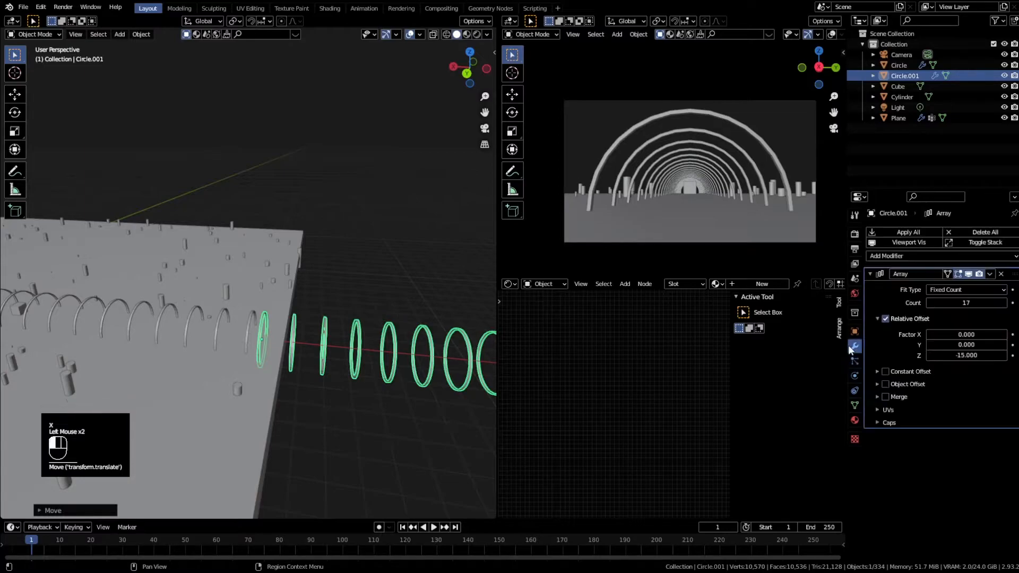
left_click(1002, 283)
middle_click_drag(372, 340, 356, 313)
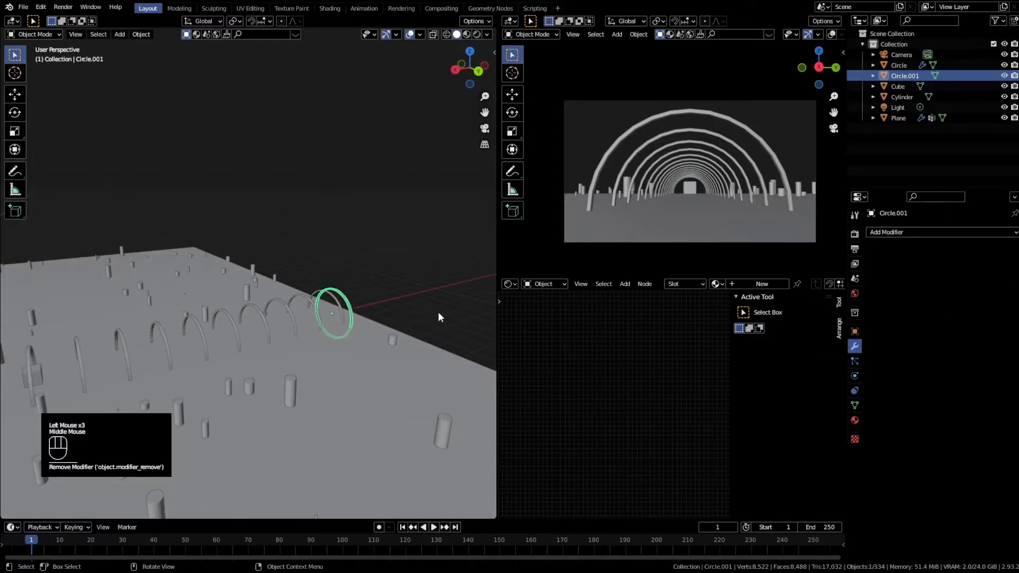
key("s")
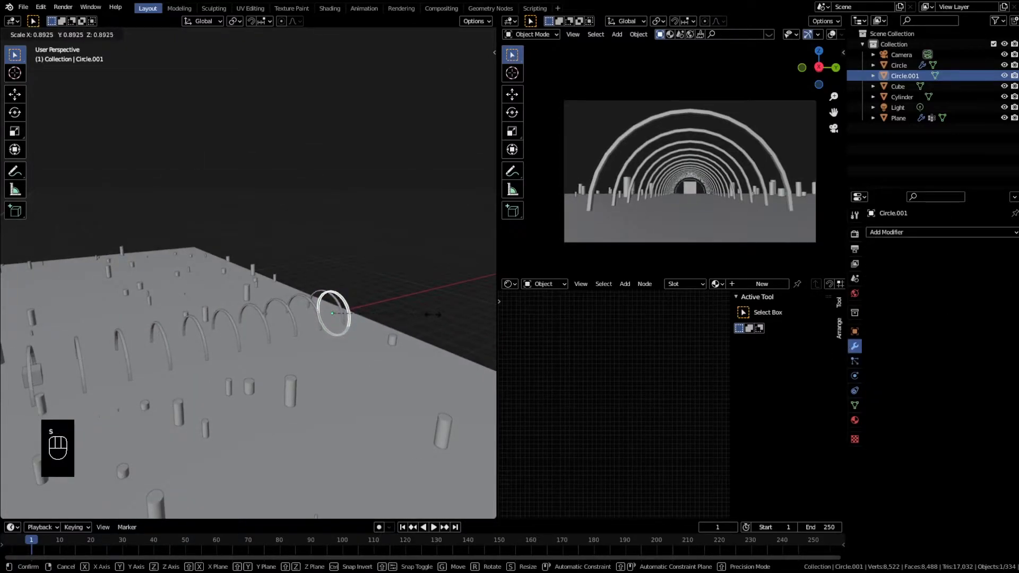
left_click(434, 315)
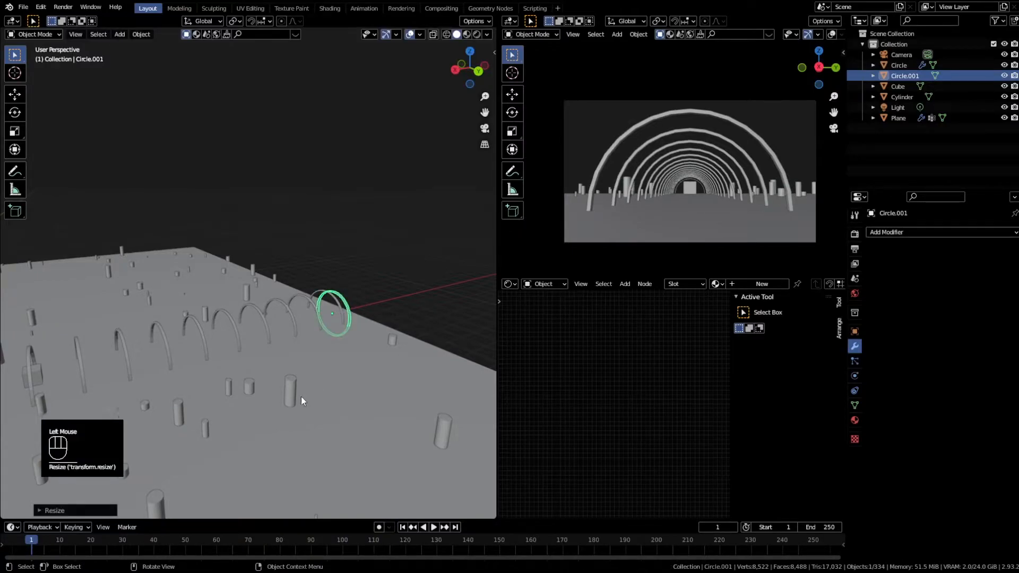
scroll(625, 248, "up", 3)
middle_click_drag(624, 249, 711, 143, "shift")
scroll(596, 136, "up", 2)
key("s")
right_click(443, 276)
key("s")
right_click(656, 73)
Switch the camera view to rendered shading and the perspective view to material preview, framing the whole camera frame
scroll(292, 316, "up", 5)
middle_click_drag(409, 305, 330, 301, "shift")
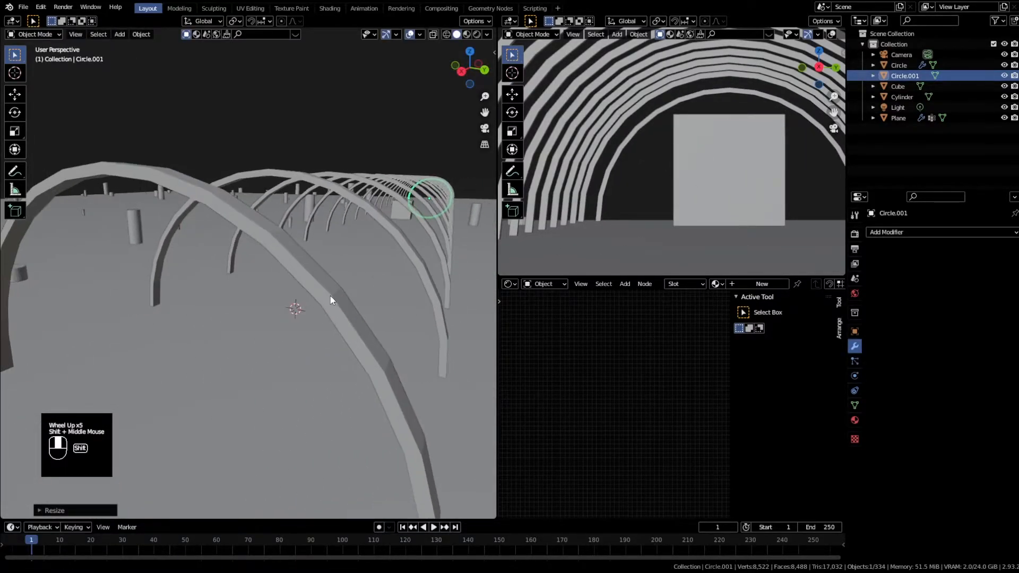
scroll(709, 211, "down", 5)
scroll(709, 210, "up", 1)
middle_click_drag(666, 211, 658, 206, "shift")
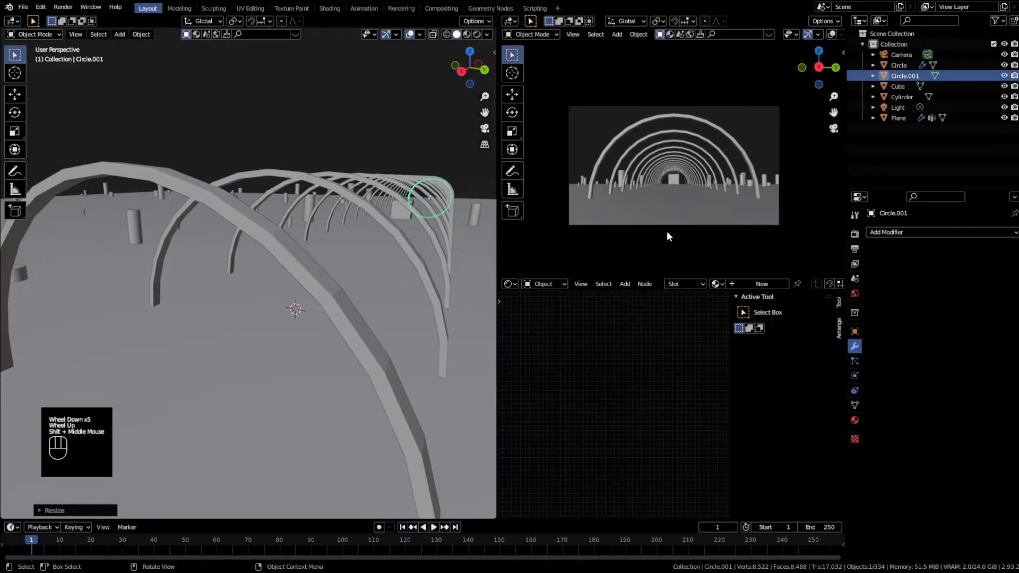
key("z")
key("z")
key("z")
left_click(712, 139)
scroll(709, 147, "up", 1)
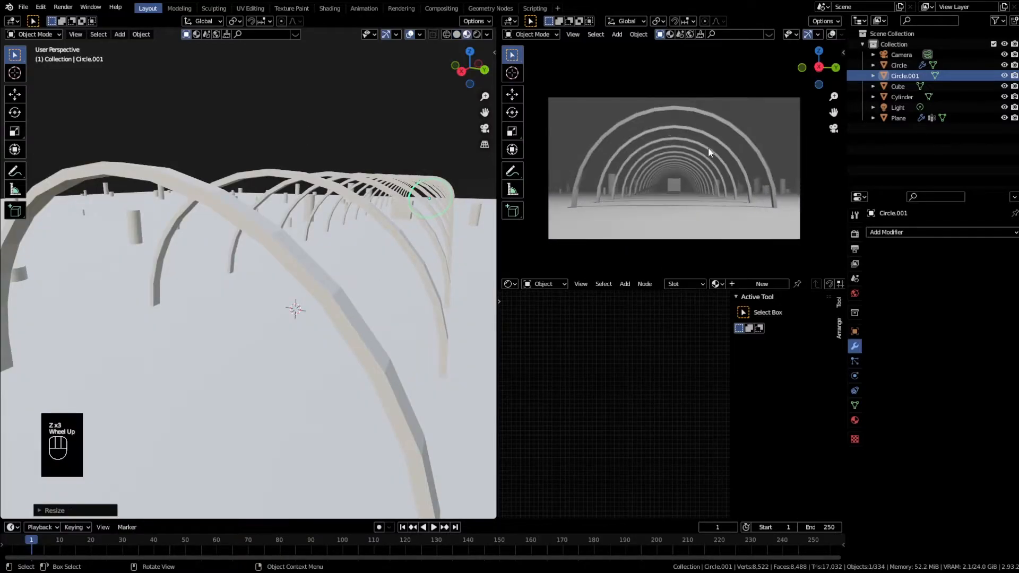
scroll(730, 183, "up", 1)
scroll(730, 186, "down", 1)
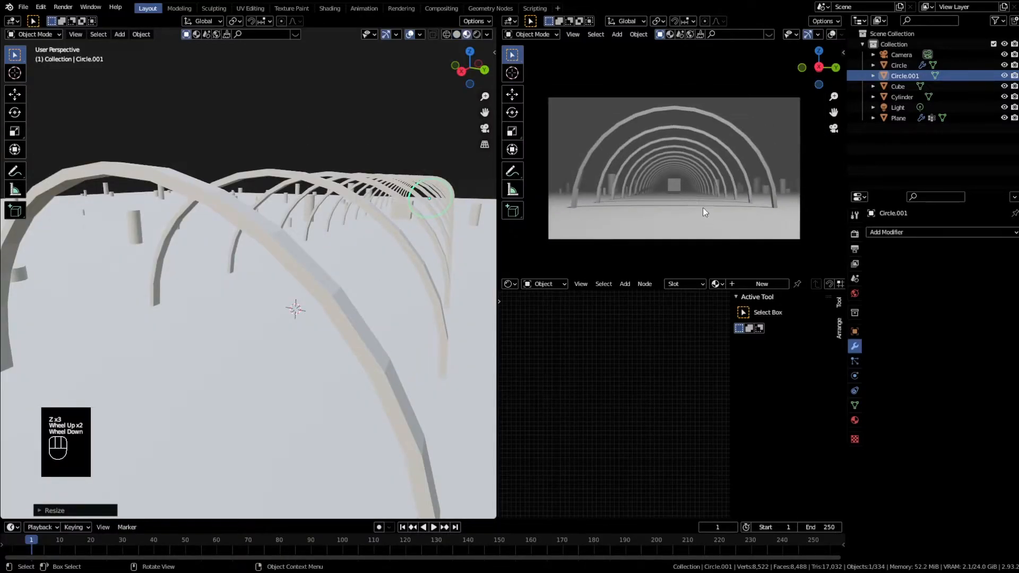
Delete the light above the ground slab from the scene
scroll(304, 275, "down", 2)
left_click(237, 201)
key("x")
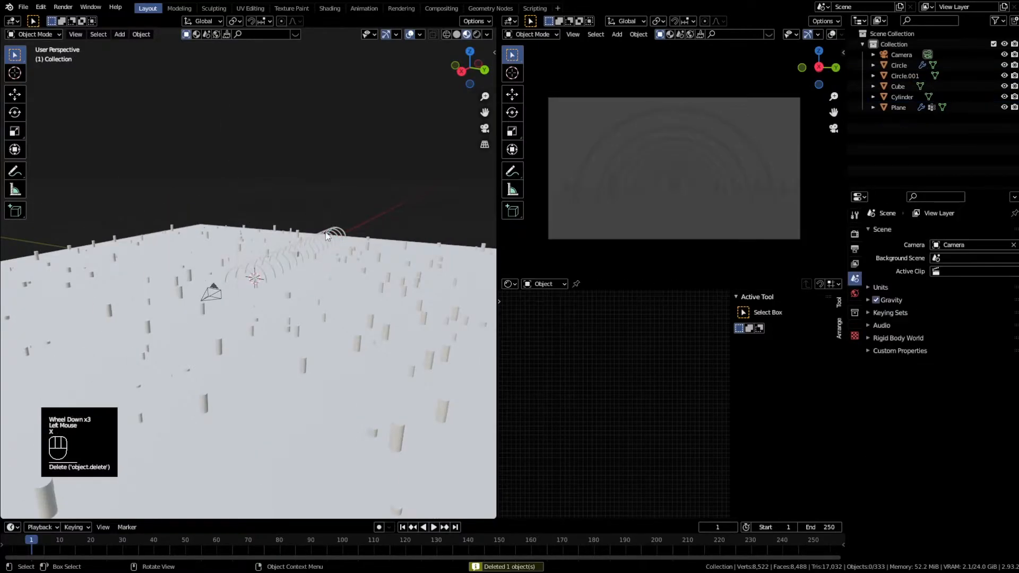
scroll(349, 258, "up", 1)
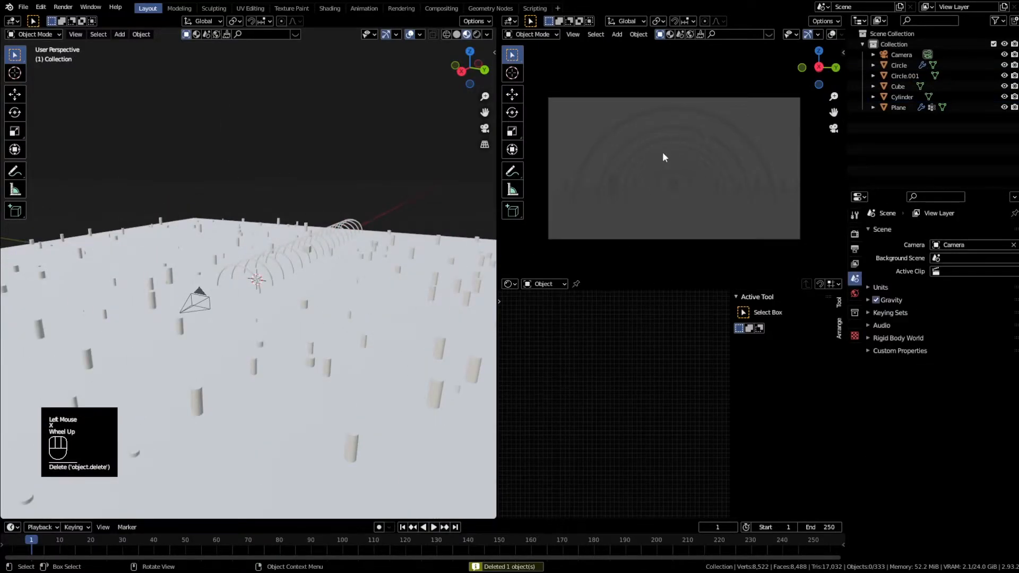
Set the world background strength to 0
left_click(855, 234)
left_click(854, 294)
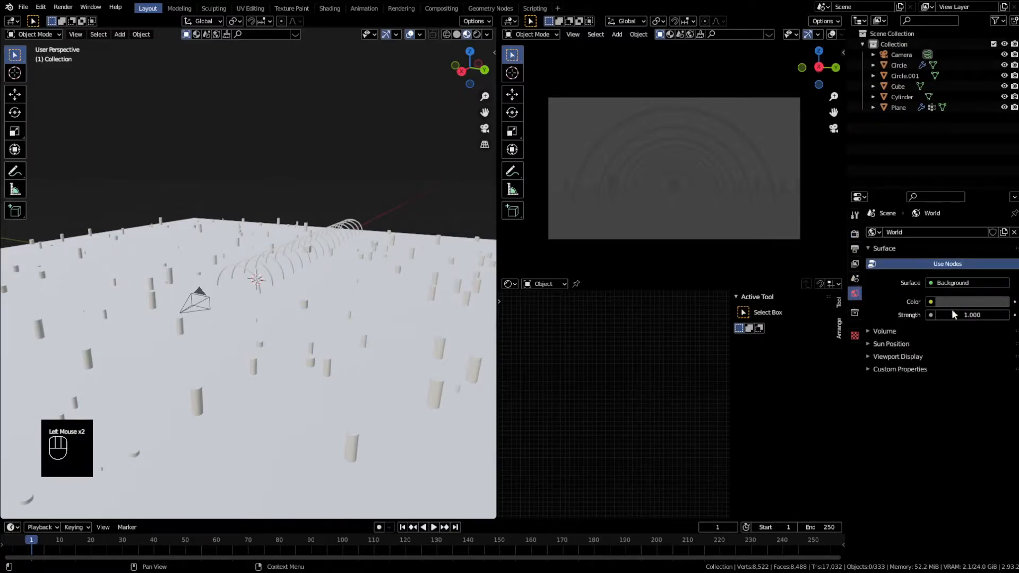
left_click_drag(981, 315, 983, 316)
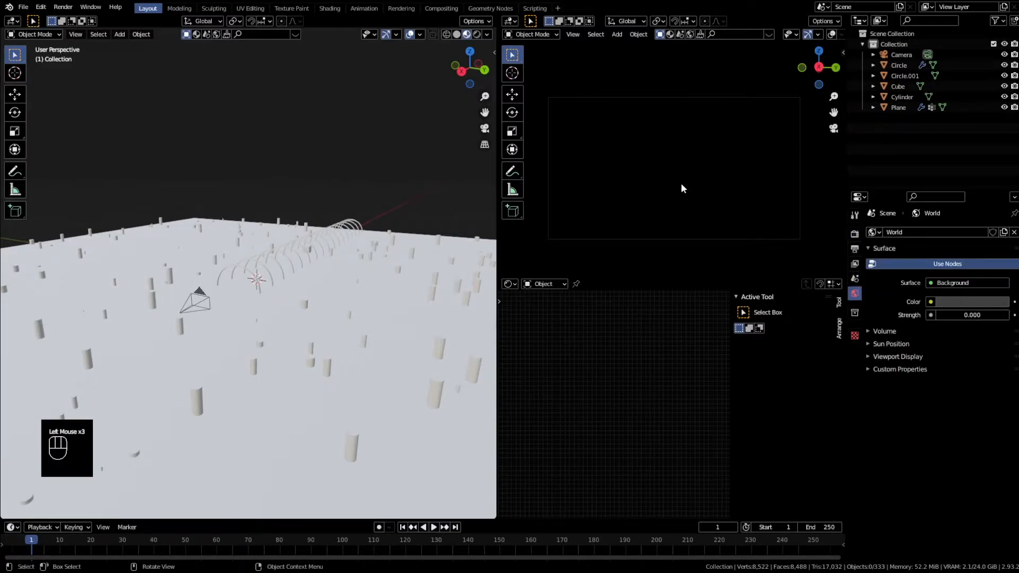
Add a new material named "relection plane" to the ground slab
middle_click_drag(289, 358, 232, 279, "shift")
left_click(279, 263)
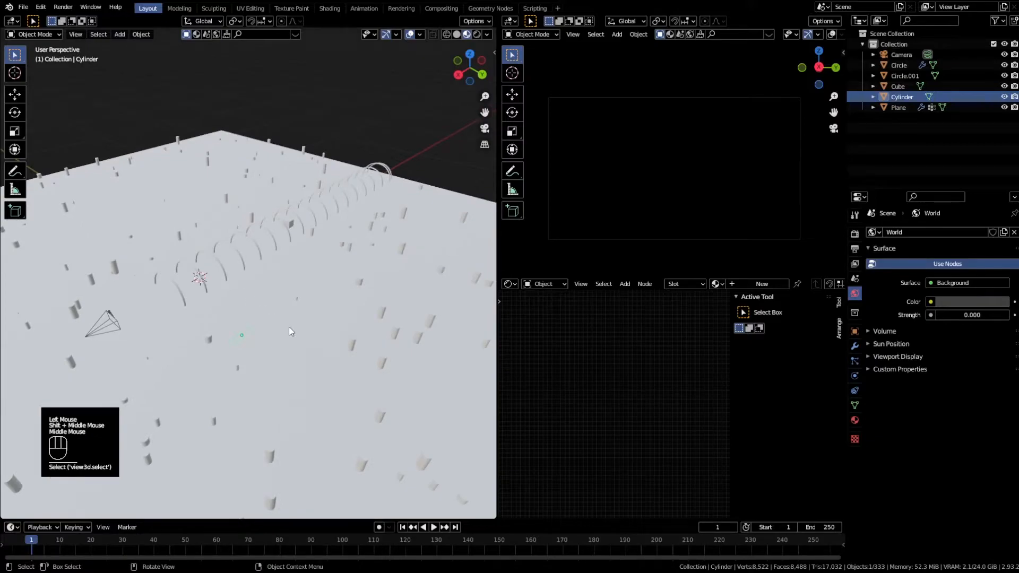
left_click(286, 349)
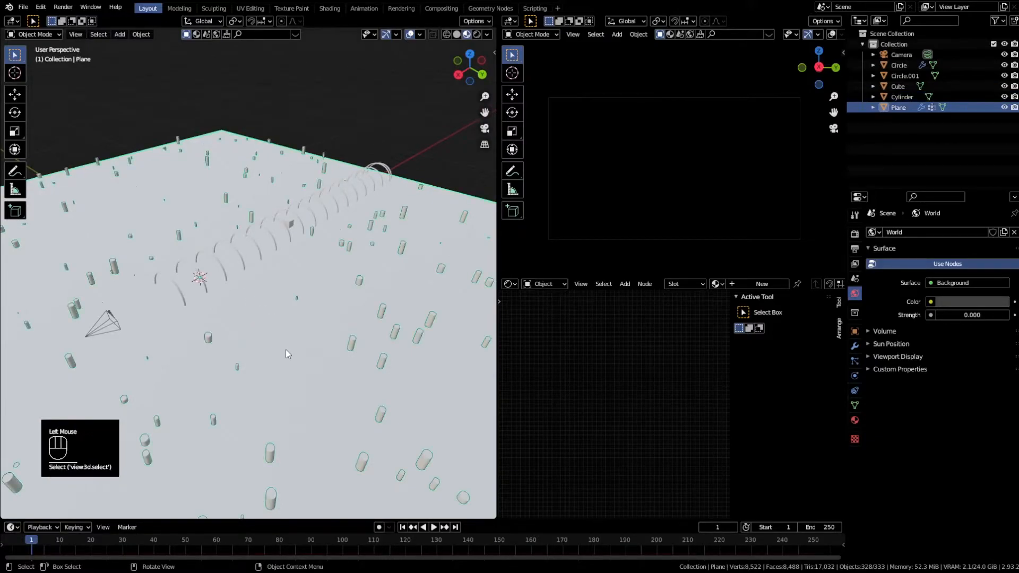
middle_click_drag(291, 367, 241, 356)
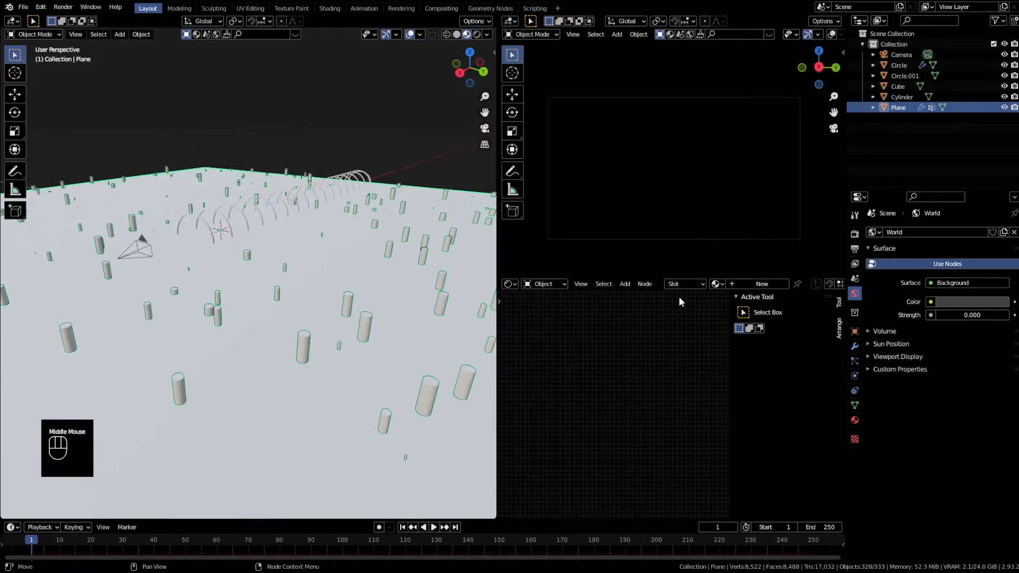
left_click(764, 284)
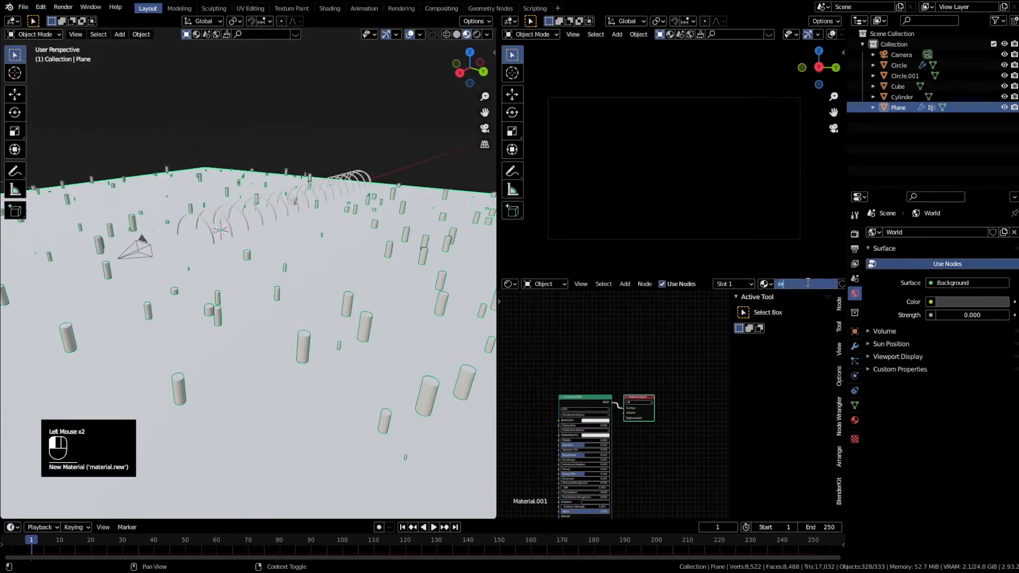
left_click(808, 284)
type("relection plane")
key("Return")
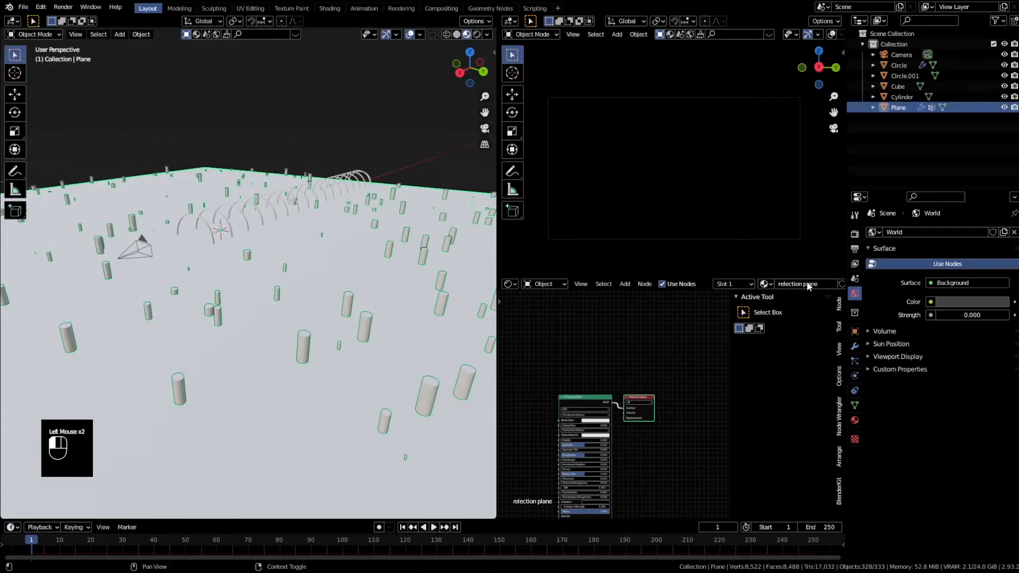
Add a new material named "glowing arch" to the tunnel of arches
left_click(207, 228)
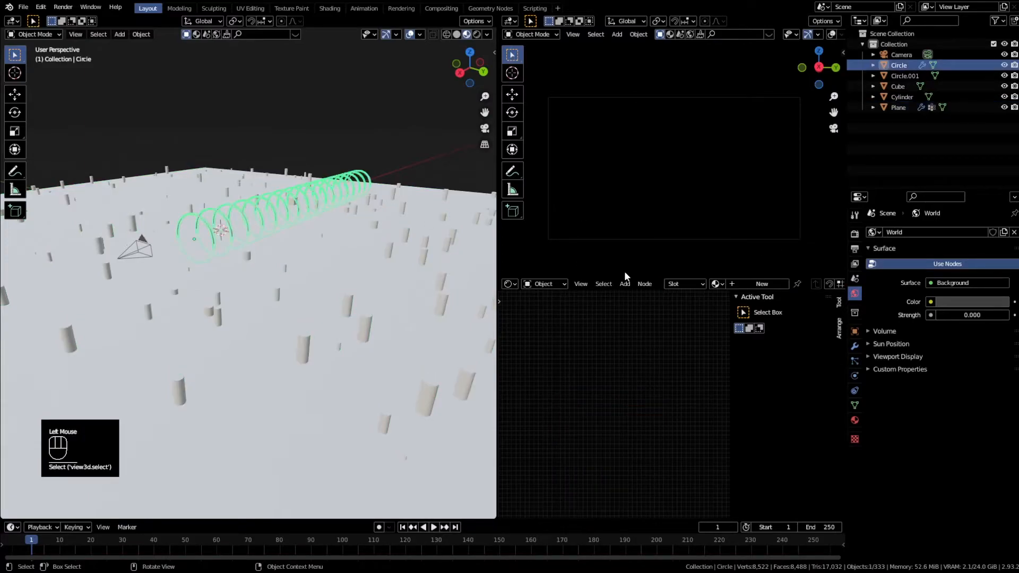
left_click(767, 285)
left_click(796, 284)
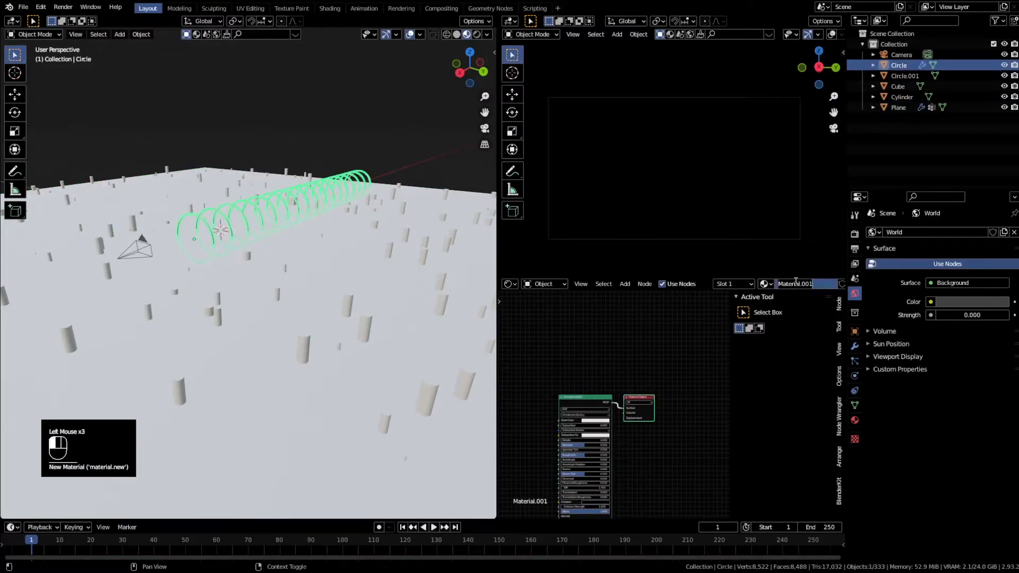
type("glowing ar")
key("Return")
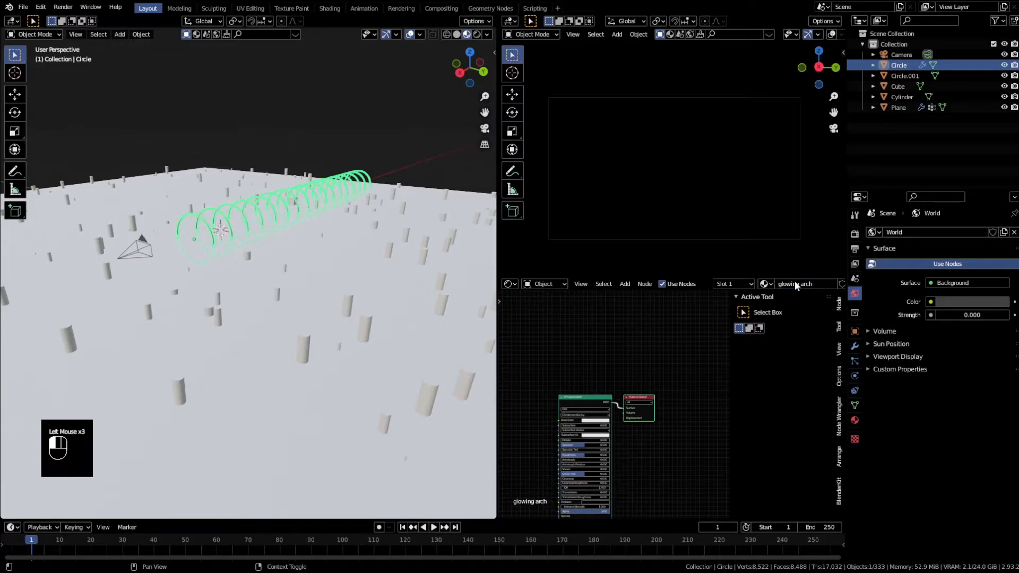
Add a new material named "glowing arch 2" to the single ring at the tunnel's far end
left_click(368, 177)
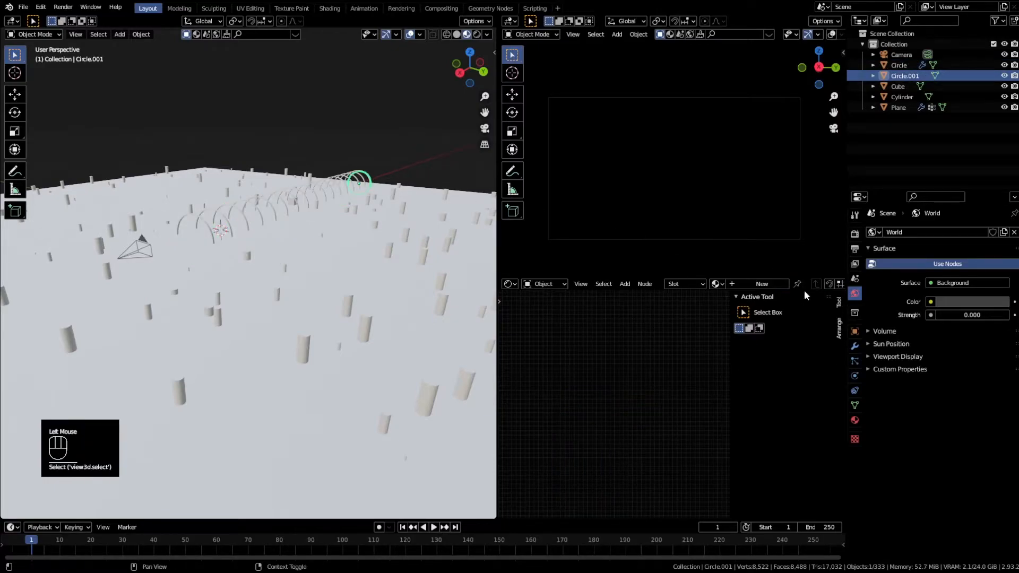
left_click(763, 284)
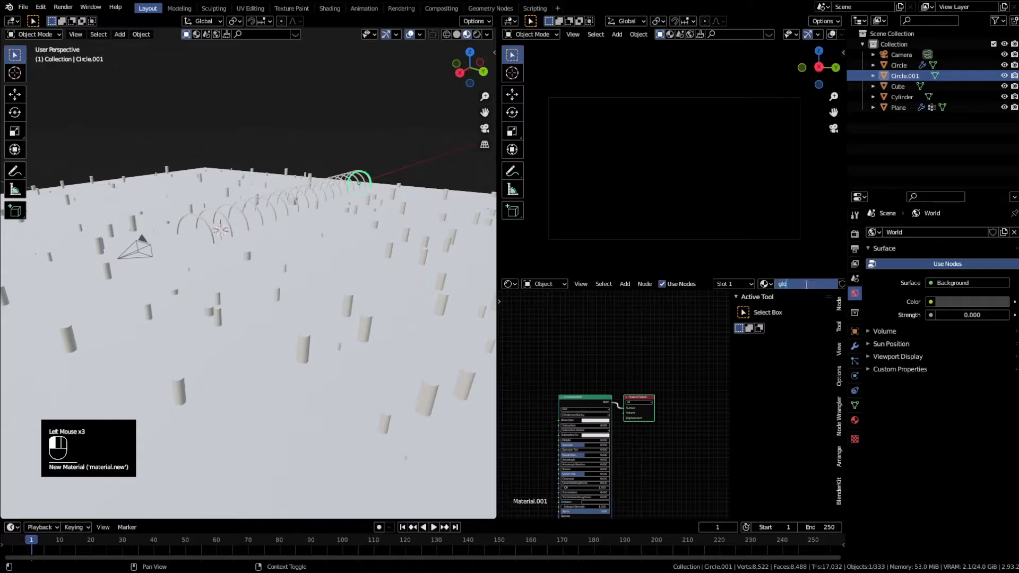
type("2")
key("Return")
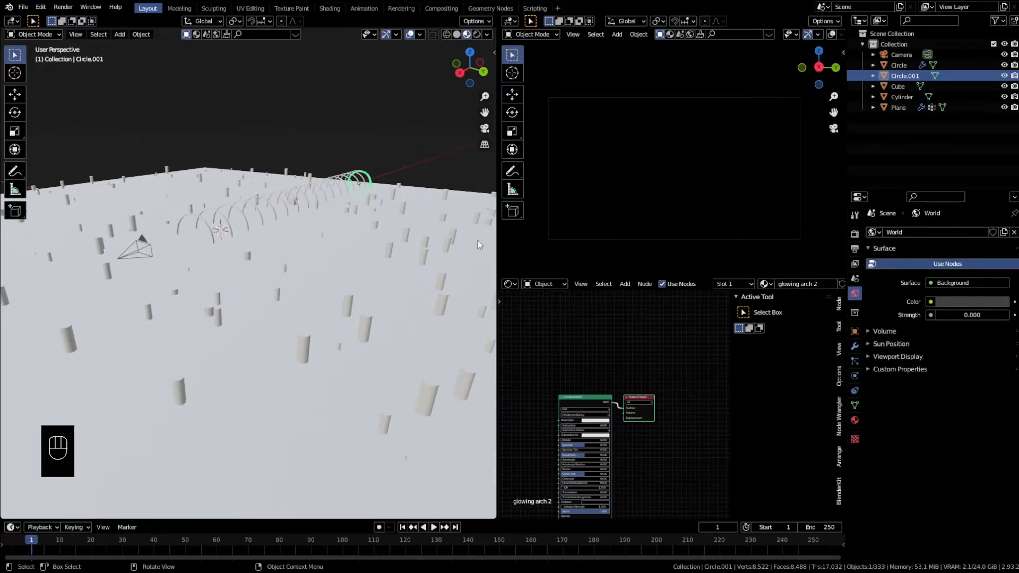
Rename the material of the cube inside the tunnel to "glowing cube"
left_click(287, 203)
left_click(296, 203)
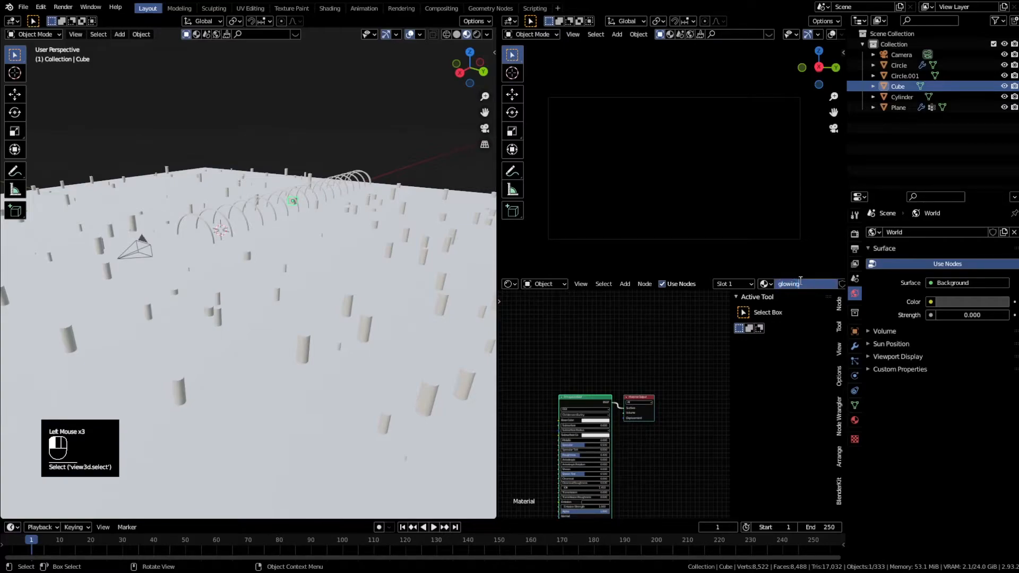
Add a new material named "glowing cyl" to the source cylinder below the ground slab
middle_click_drag(353, 374, 264, 287)
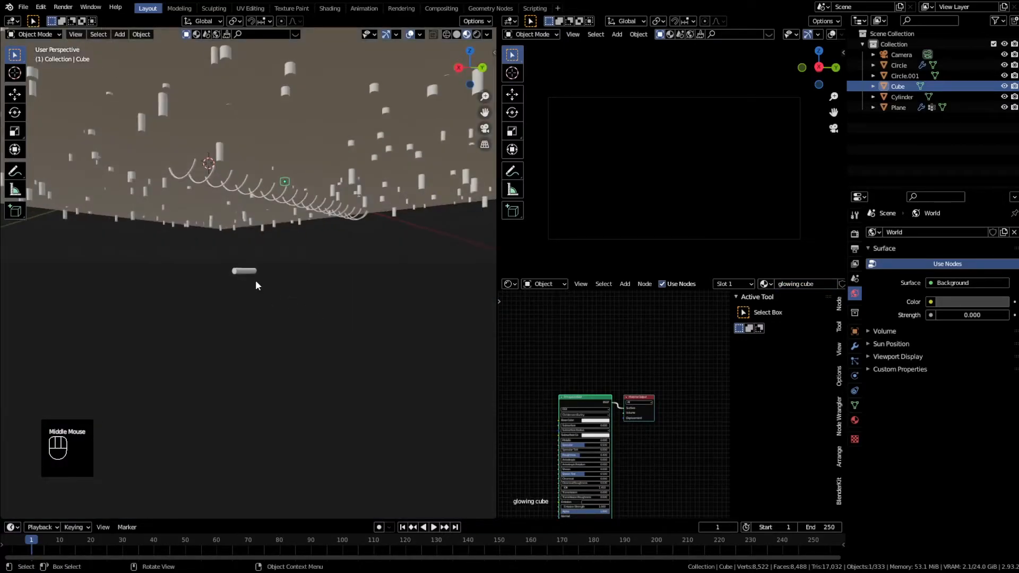
left_click(244, 271)
left_click(741, 284)
double_click(809, 285)
type("glowing cyl")
key("Return")
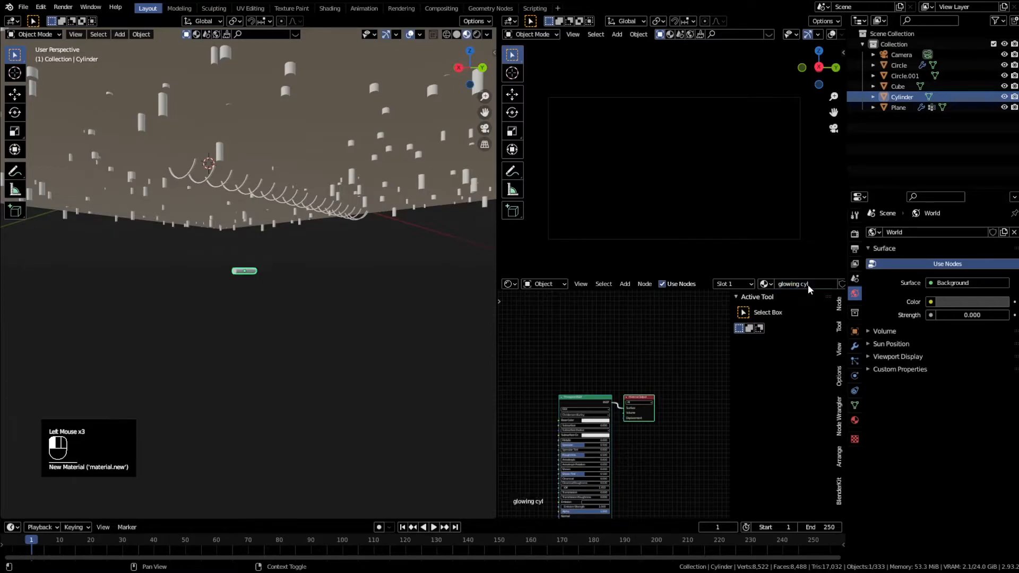
Give the glowing cyl material a bright pink emission colour with an emission strength of 1.7
left_click(628, 436)
middle_click_drag(665, 471, 699, 412, "shift")
scroll(685, 403, "up", 4)
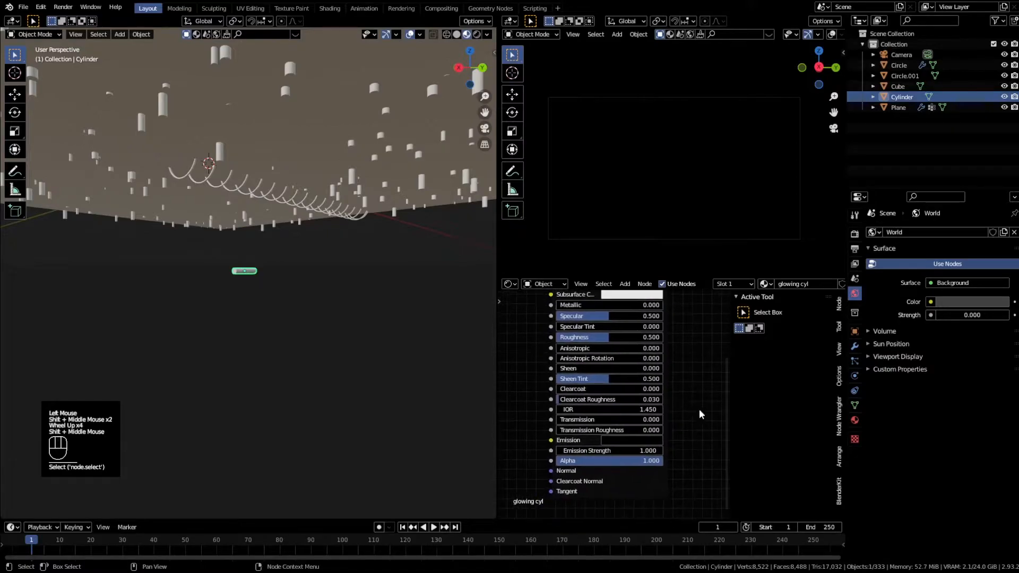
scroll(698, 412, "up", 2)
scroll(269, 285, "up", 4)
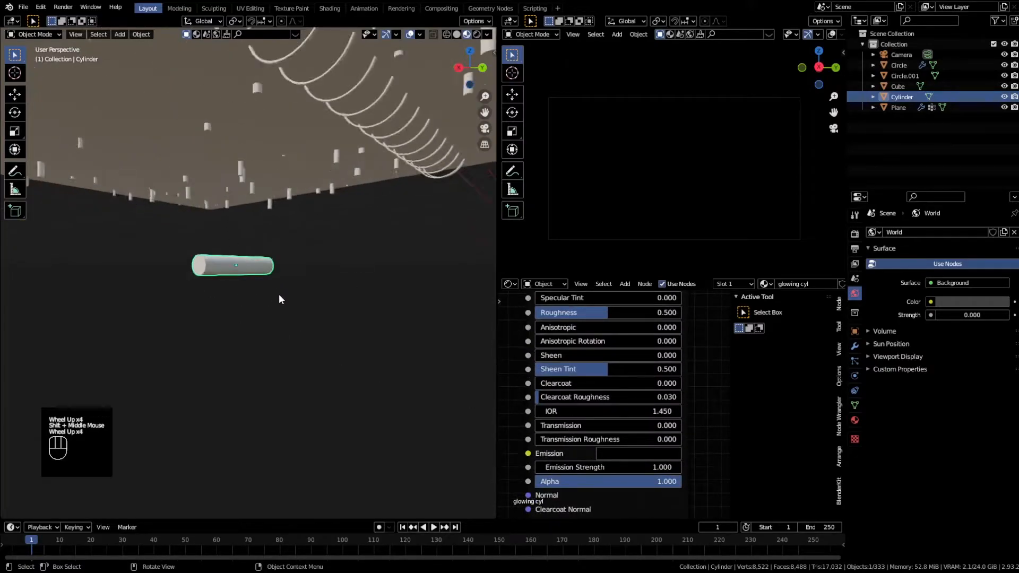
middle_click_drag(706, 428, 719, 423, "shift")
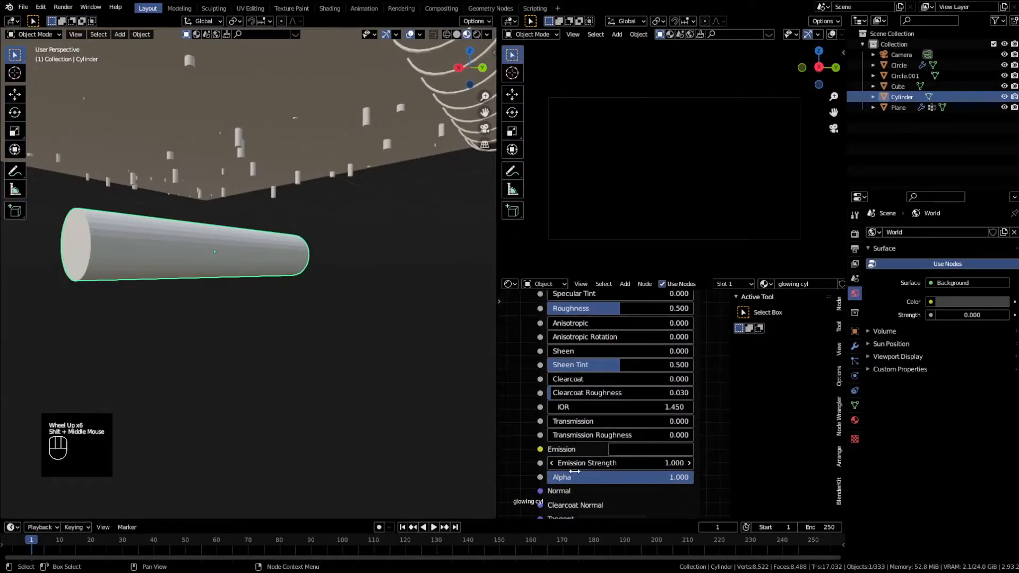
left_click(639, 452)
left_click_drag(722, 323, 723, 258)
left_click_drag(672, 320, 690, 331)
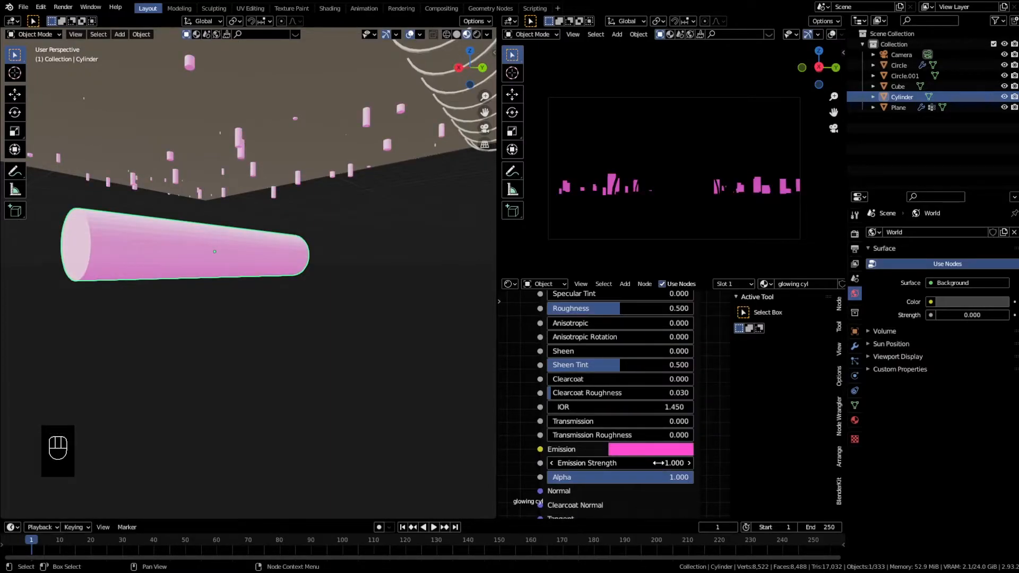
left_click_drag(615, 465, 651, 465)
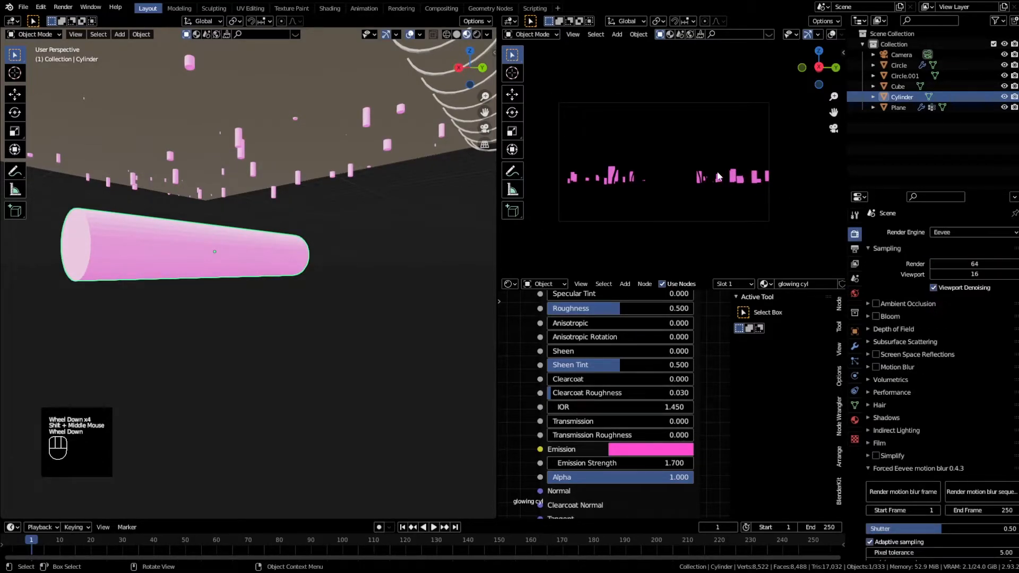
Enable Bloom in the Eevee render settings and expand its options
scroll(753, 244, "down", 1)
scroll(752, 244, "up", 2)
middle_click_drag(754, 245, 774, 154, "shift")
scroll(811, 228, "up", 2)
middle_click_drag(812, 229, 613, 196, "shift")
scroll(673, 190, "up", 1)
middle_click_drag(688, 193, 640, 216, "shift")
scroll(687, 217, "up", 1)
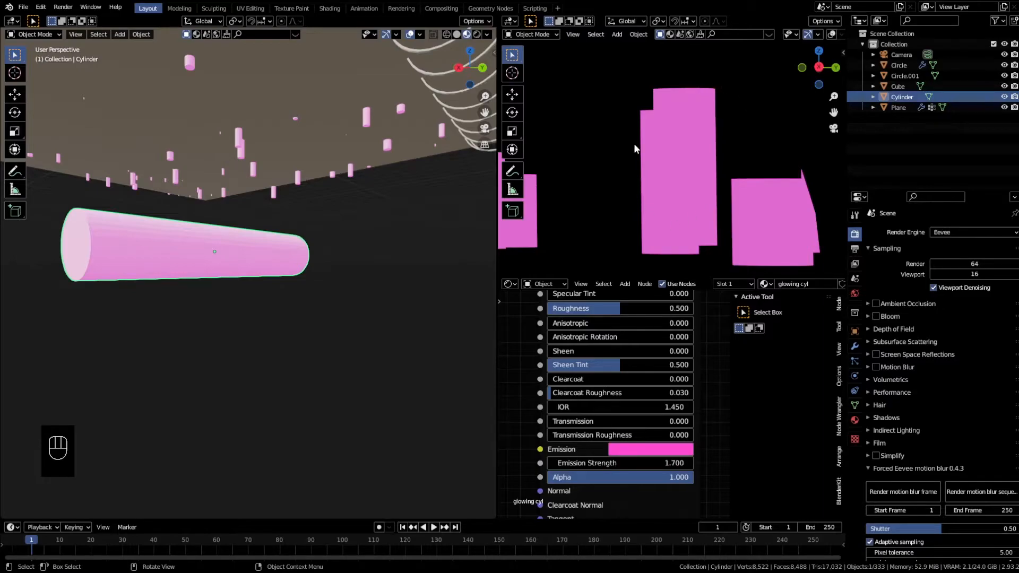
left_click(856, 235)
left_click(879, 319)
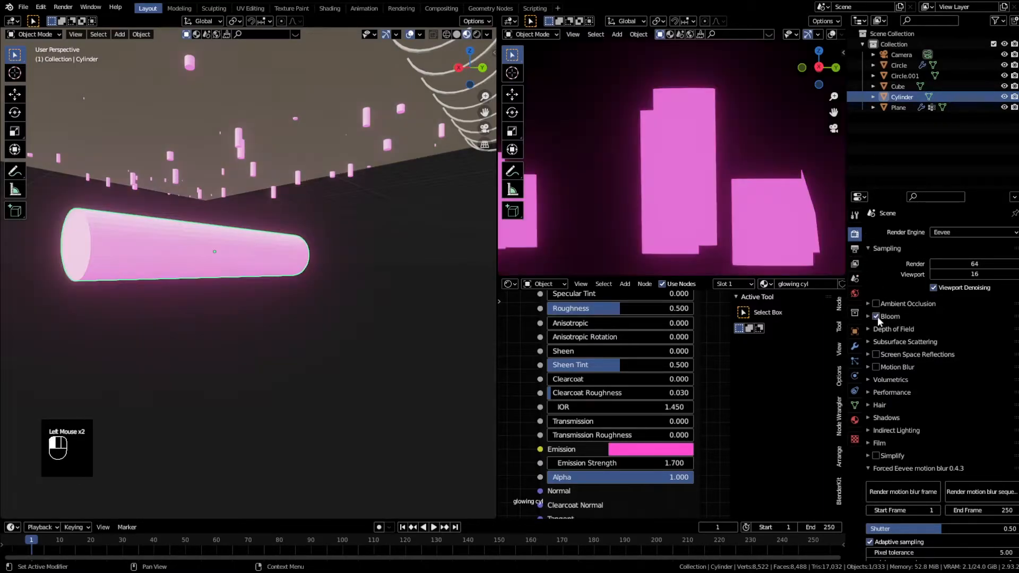
left_click(869, 318)
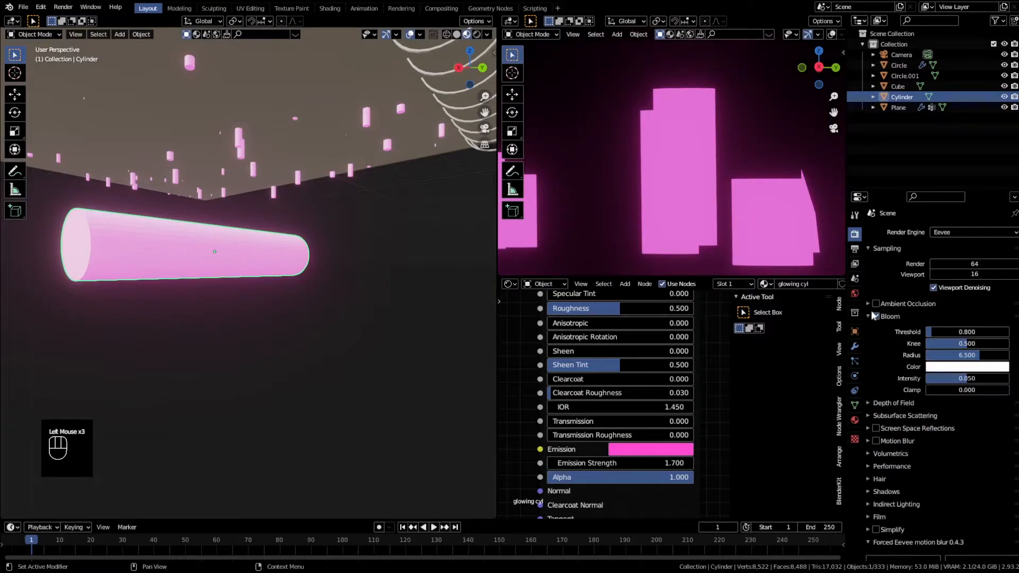
Set the Bloom threshold to 0 and its radius to about 5.24
left_click(933, 334)
left_click_drag(932, 334, 924, 355)
scroll(629, 209, "down", 4)
scroll(654, 210, "up", 2)
scroll(655, 210, "down", 1)
scroll(654, 209, "up", 1, "shift")
scroll(654, 210, "down", 1, "shift")
middle_click_drag(654, 209, 767, 206, "shift")
middle_click_drag(698, 196, 729, 195, "shift")
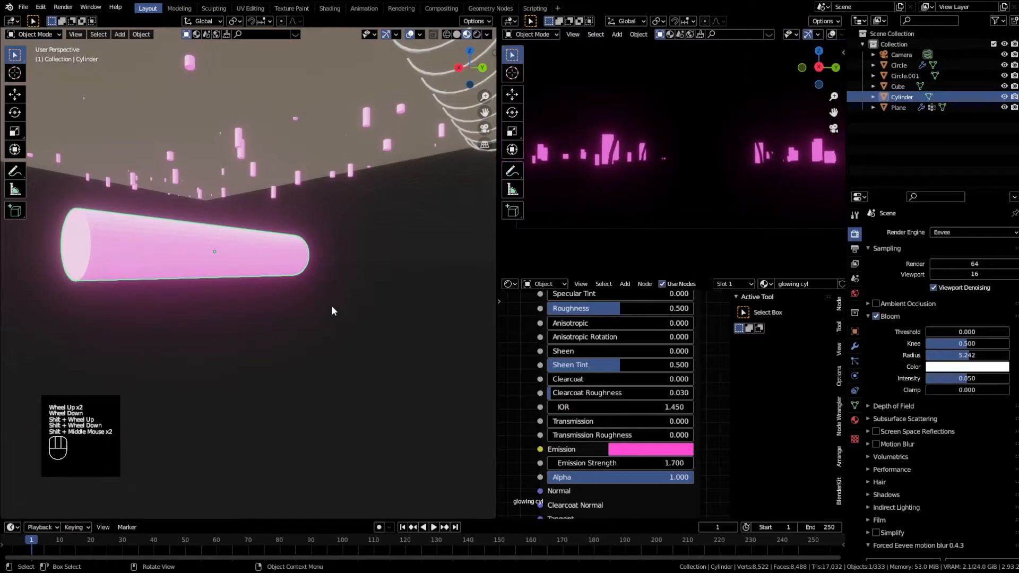
Set the emission colour of the arches' glowing arch material to a bright, saturated purple
scroll(330, 305, "down", 2)
middle_click_drag(335, 290, 330, 310)
middle_click_drag(308, 268, 292, 303, "shift")
mouse_move(292, 302)
middle_mouse_down()
mouse_move(304, 292)
mouse_move(287, 308)
middle_mouse_up()
scroll(298, 297, "up", 1)
scroll(305, 292, "up", 1)
left_click(275, 270)
middle_click_drag(275, 270, 337, 347, "shift")
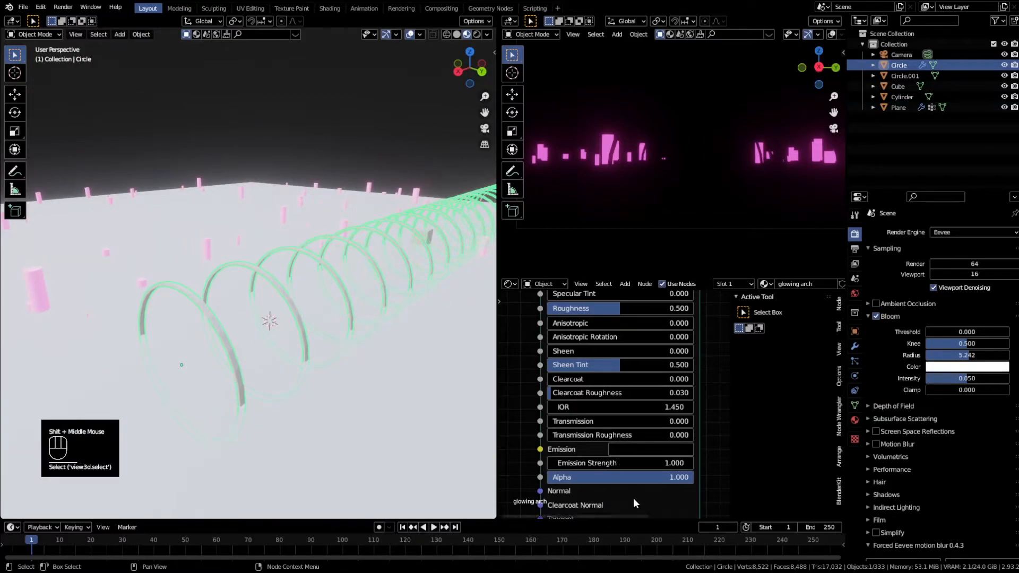
scroll(604, 480, "down", 2)
scroll(636, 468, "up", 2)
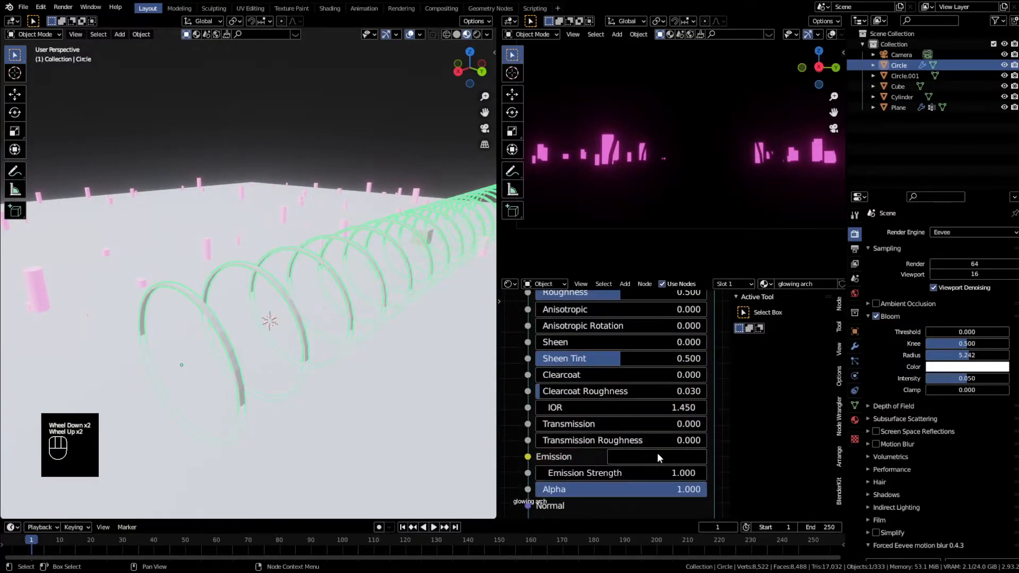
left_click(660, 456)
left_click_drag(746, 287, 744, 252)
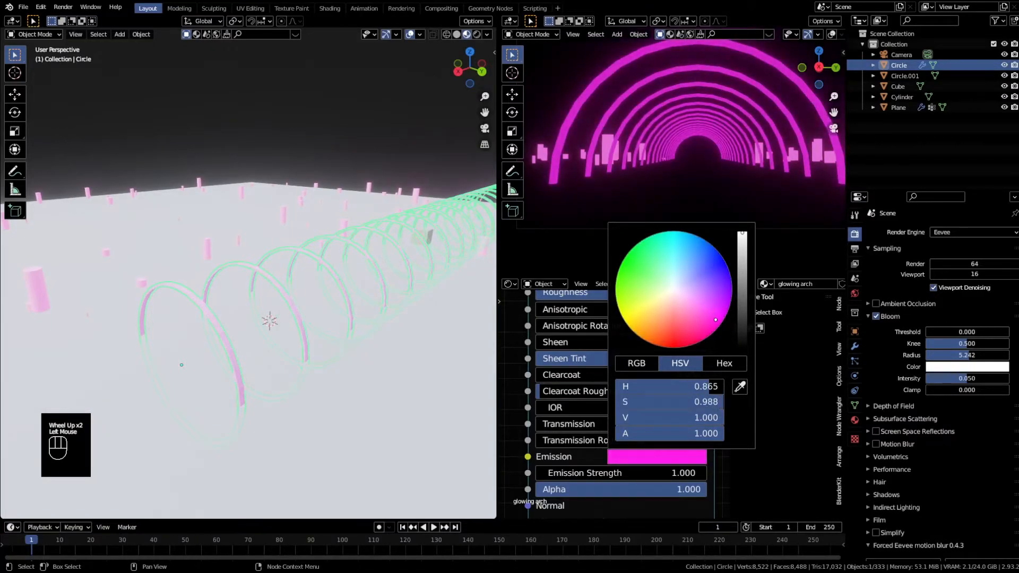
left_click_drag(713, 334, 732, 286)
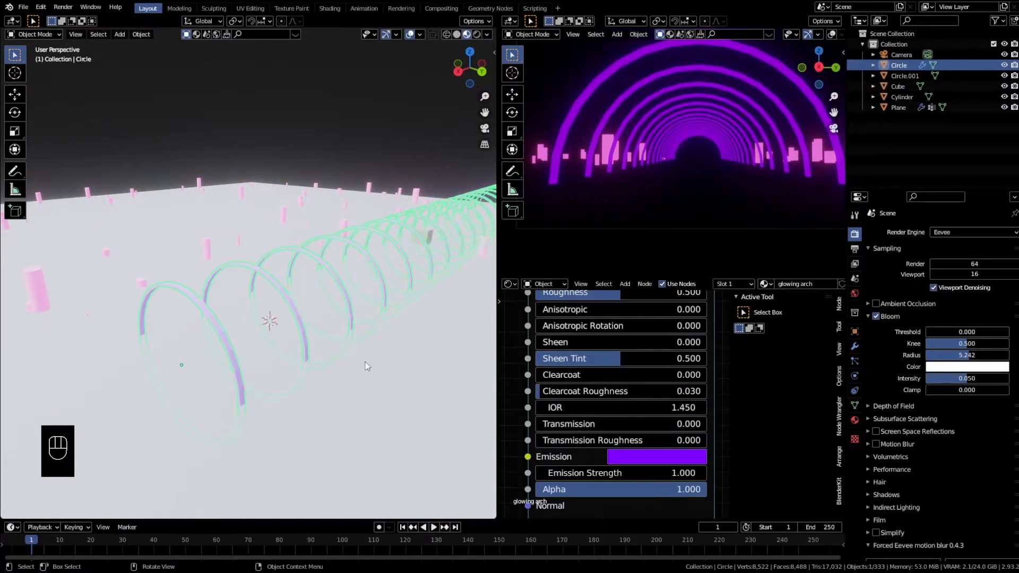
Add a Subdivision Surface modifier to the tunnel arches
middle_click_drag(657, 196, 713, 188, "shift")
scroll(664, 168, "up", 2)
middle_click_drag(664, 168, 685, 195, "shift")
scroll(685, 195, "up", 2)
scroll(685, 195, "down", 2)
scroll(663, 218, "down", 2)
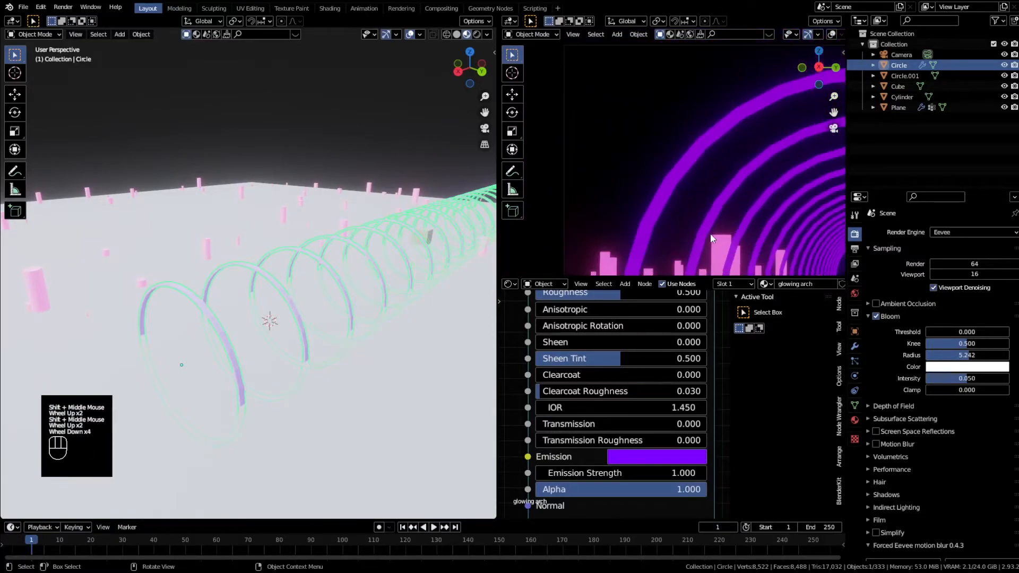
middle_click_drag(711, 233, 600, 142, "shift")
middle_click_drag(651, 187, 772, 224, "shift")
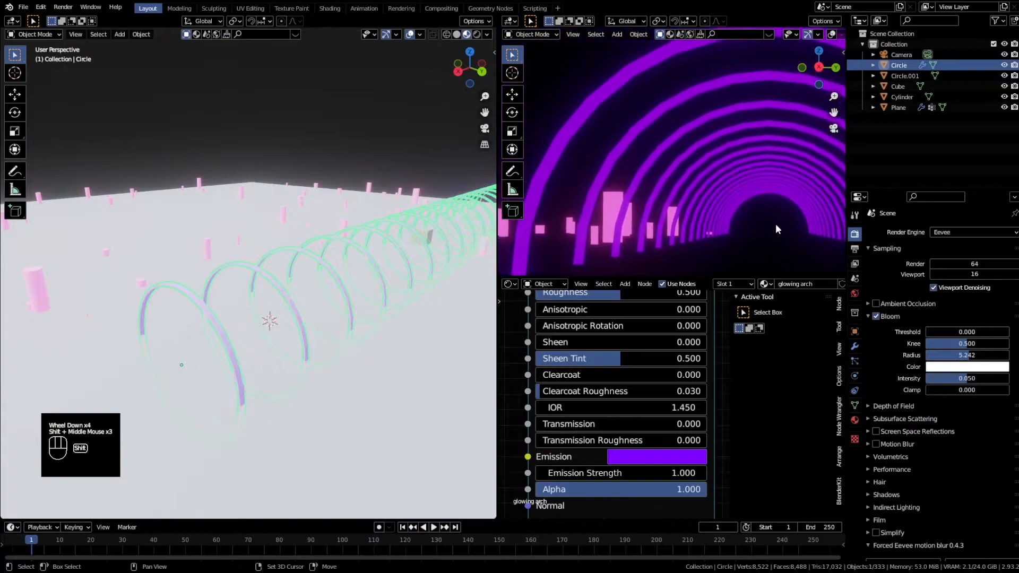
left_click(855, 346)
left_click(883, 256)
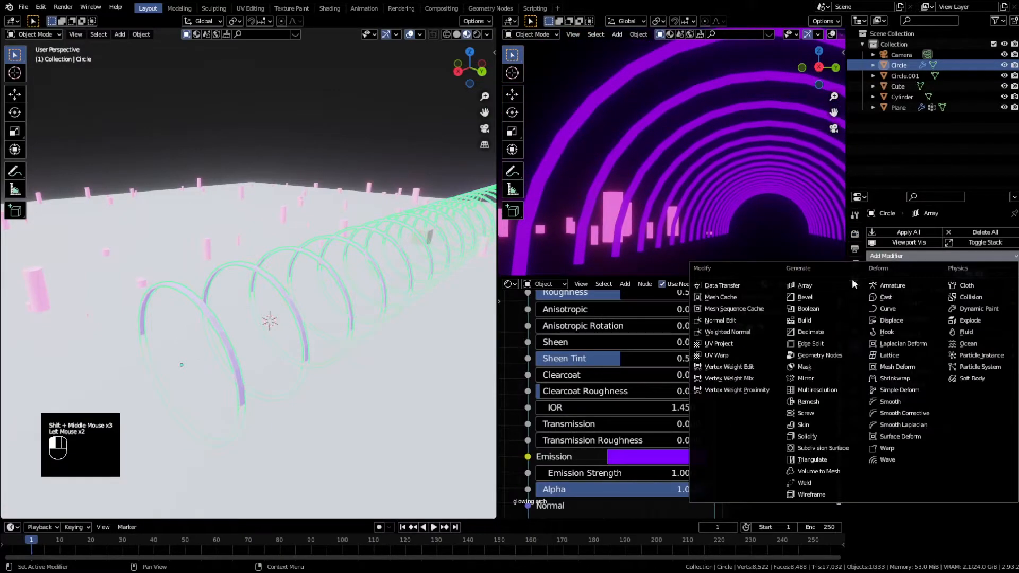
left_click(825, 453)
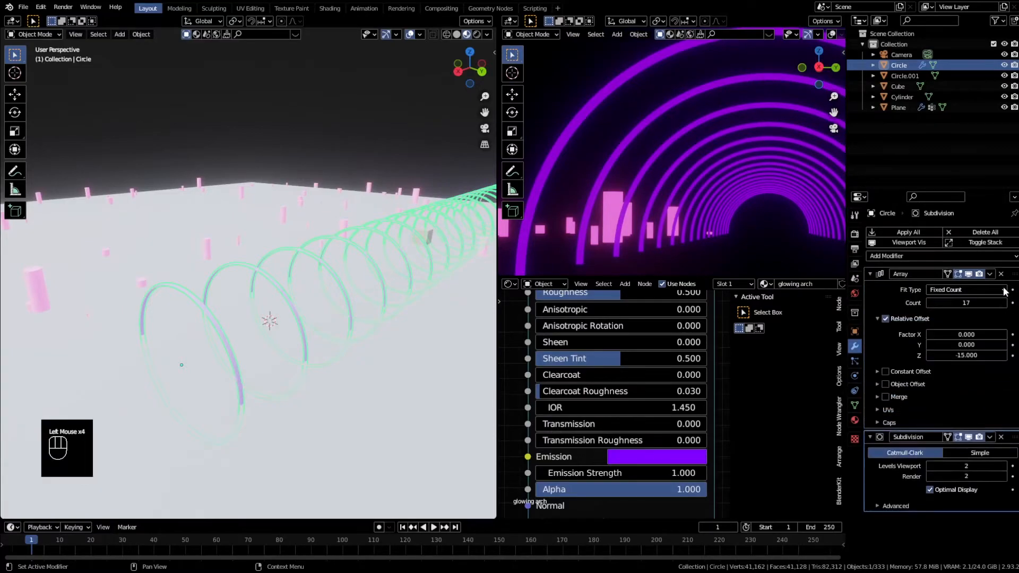
Move the arches' Subdivision modifier above the Array modifier in the stack
left_click_drag(1012, 437, 1011, 274)
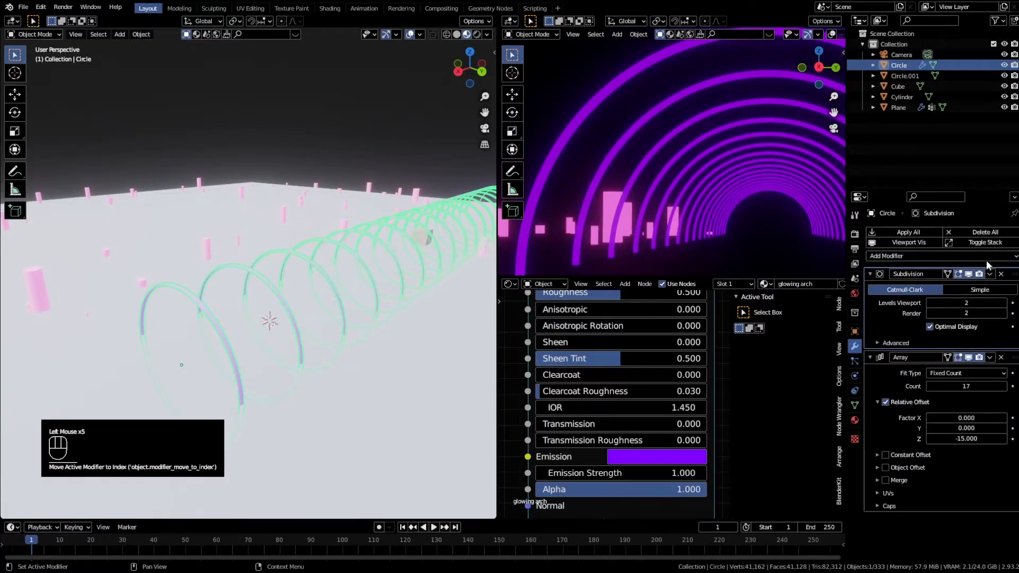
scroll(653, 225, "down", 1)
middle_click_drag(653, 226, 671, 225, "shift")
scroll(671, 225, "up", 3)
scroll(671, 225, "down", 1)
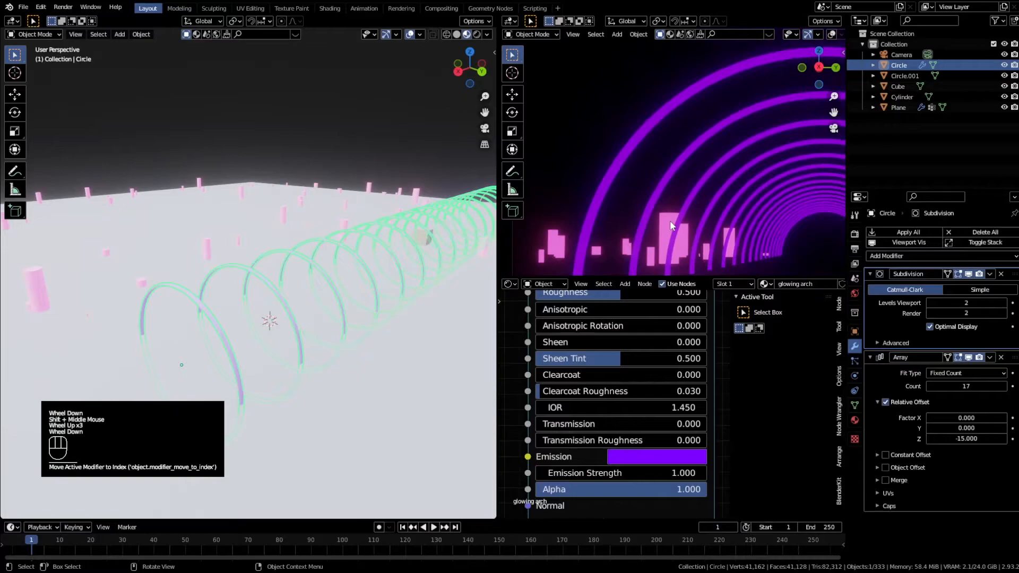
middle_click_drag(767, 199, 683, 200, "shift")
scroll(683, 200, "down", 3)
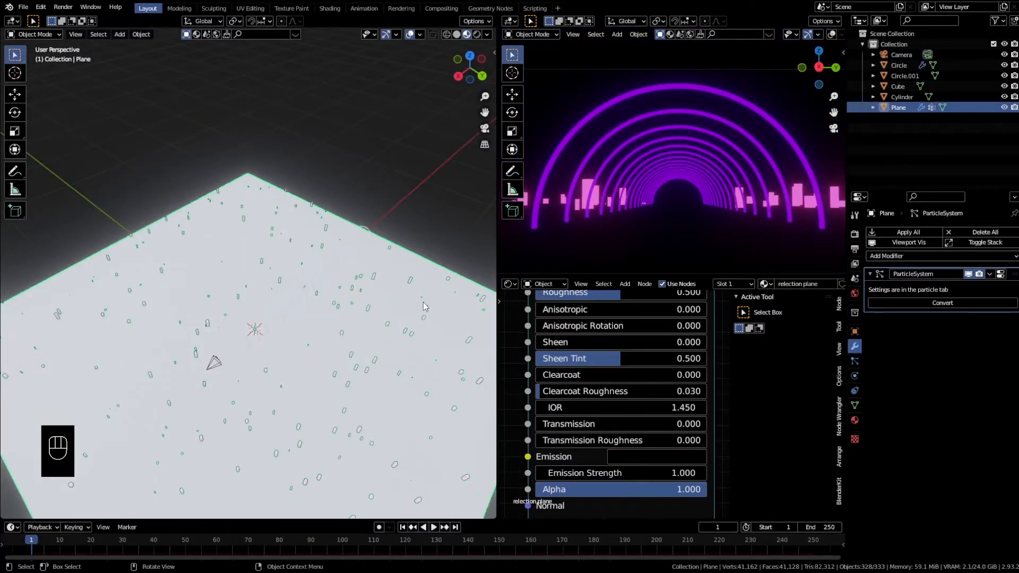
Set the ground plane's reflection material to Metallic 1, Specular 1 and Roughness 0
middle_click_drag(395, 359, 378, 256, "shift")
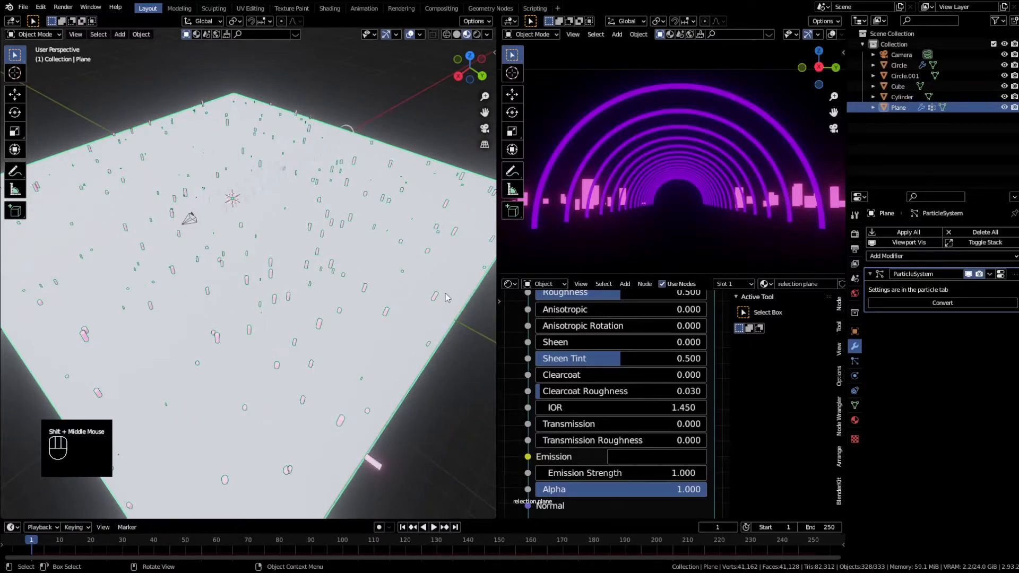
scroll(659, 429, "down", 2)
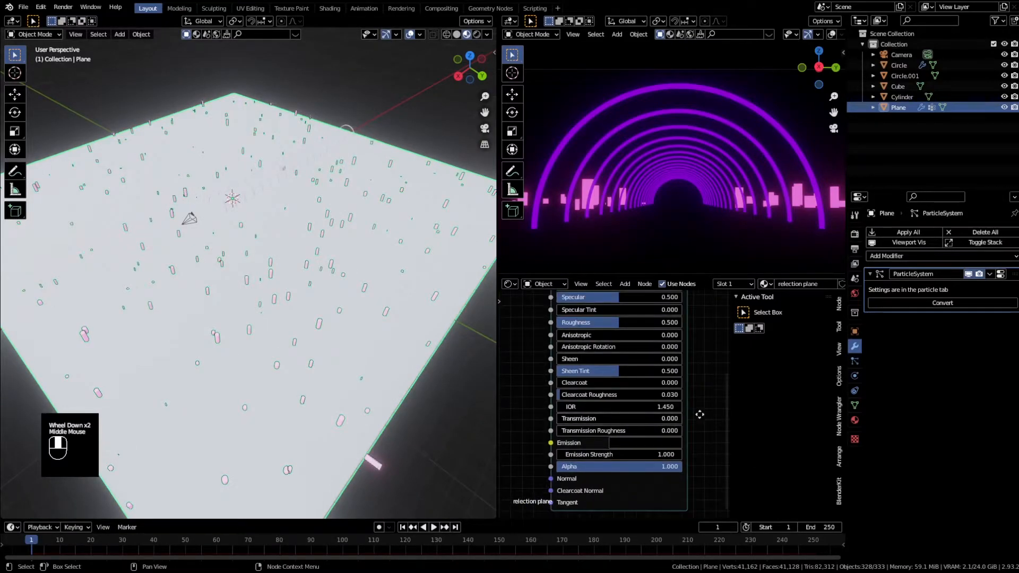
middle_click_drag(700, 428, 713, 458)
scroll(713, 455, "up", 2)
left_click_drag(584, 380, 728, 381)
left_click_drag(632, 399, 728, 399)
left_click_drag(611, 433, 547, 435)
Enable Eevee's Screen Space Reflections with Refraction on and Half Res Trace off, viewing the scene in rendered shading
mouse_move(267, 308)
middle_mouse_down()
mouse_move(294, 296)
mouse_move(368, 176)
middle_mouse_up()
key("z")
scroll(223, 193, "up", 2)
middle_click_drag(211, 196, 308, 307)
scroll(308, 303, "up", 1)
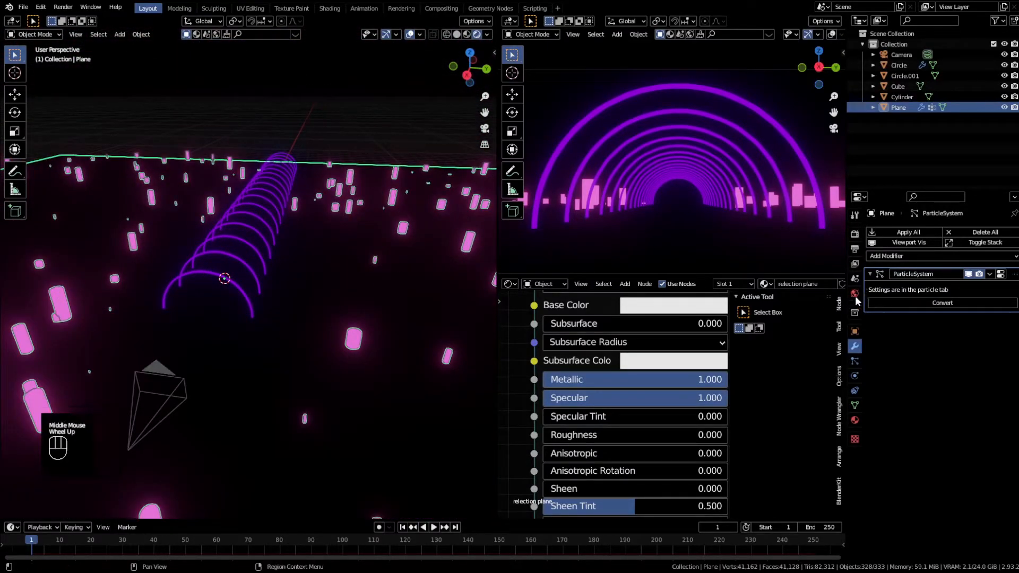
left_click(855, 234)
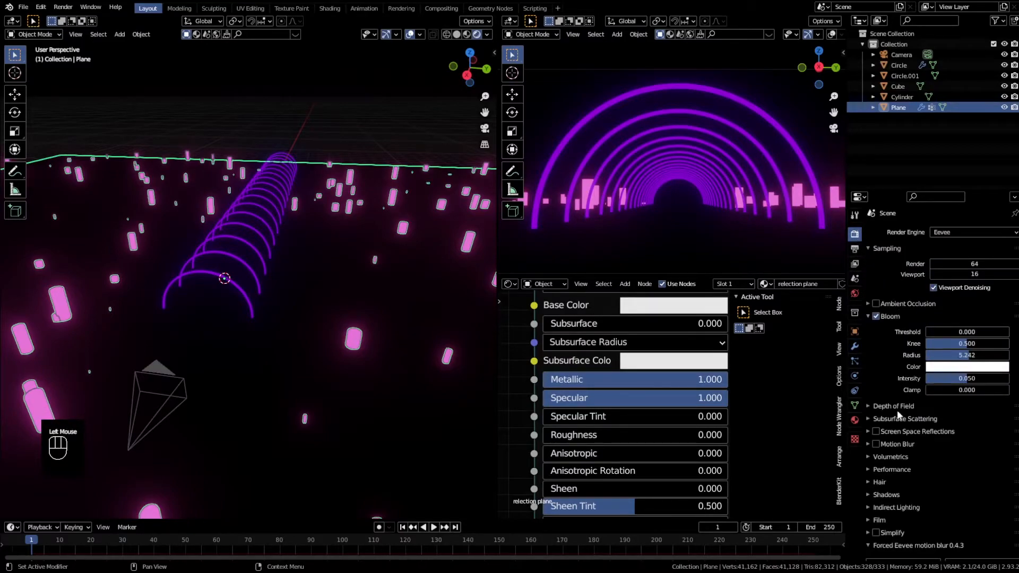
left_click(877, 432)
left_click(900, 432)
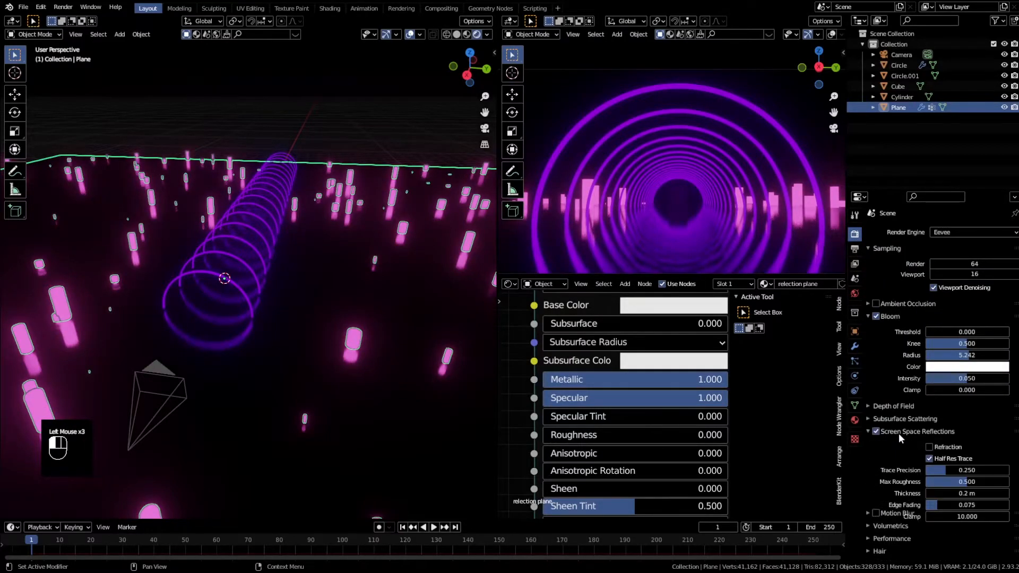
left_click(935, 448)
Set the Screen Space Reflections trace precision to 0 and the Bloom radius to about 5.3
middle_click_drag(706, 204, 687, 189, "shift")
scroll(715, 85, "up", 2)
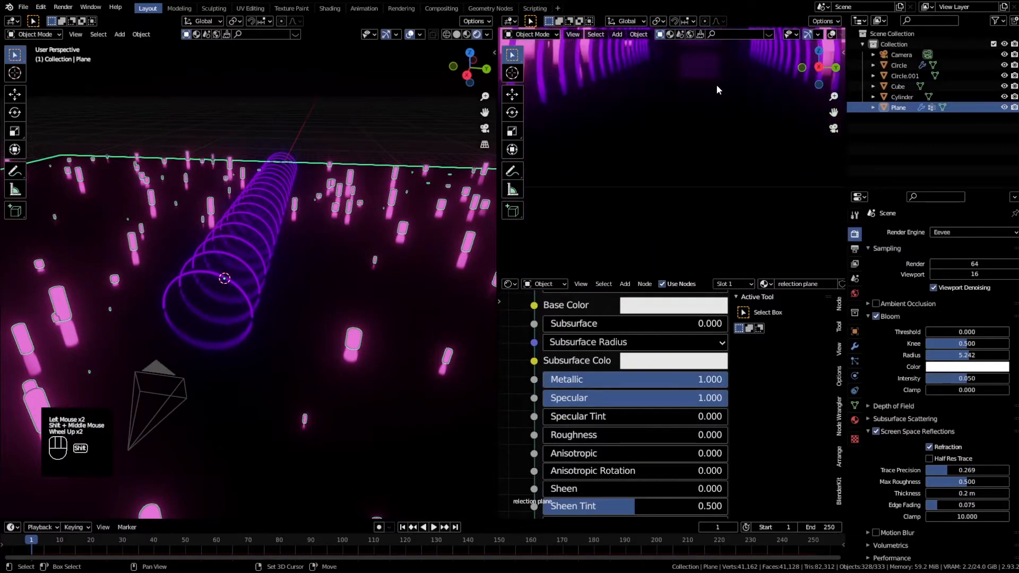
middle_click_drag(716, 85, 716, 188, "shift")
scroll(712, 191, "down", 1)
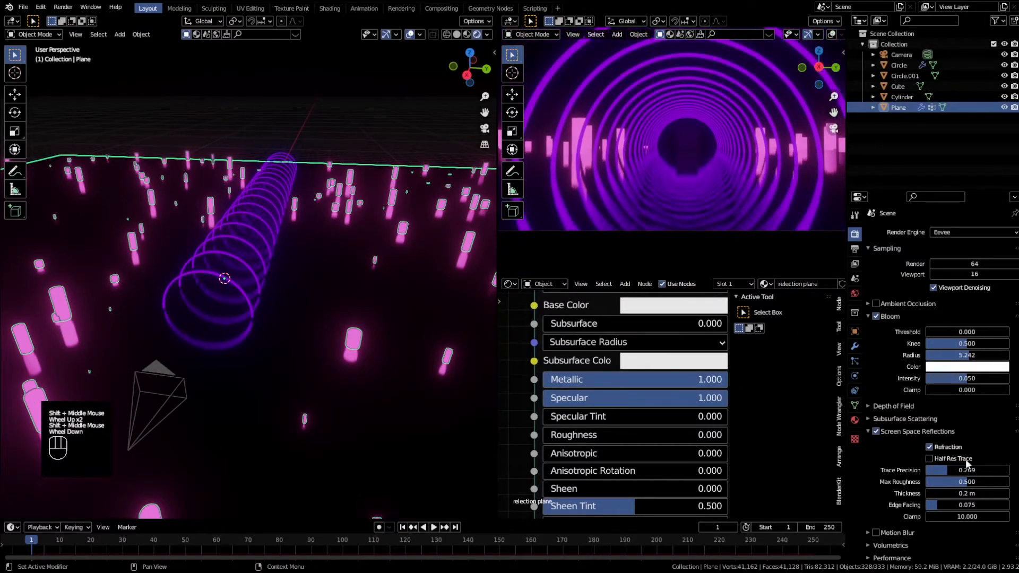
mouse_move(954, 470)
left_mouse_down()
mouse_move(945, 470)
mouse_move(1009, 471)
mouse_move(926, 470)
left_mouse_up()
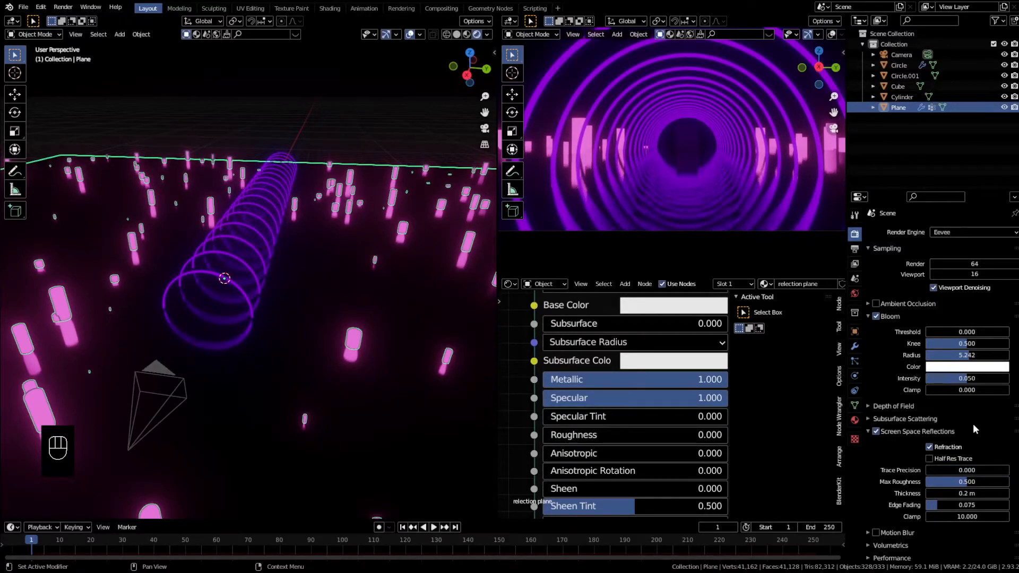
scroll(970, 356, "up", 4)
mouse_move(969, 356)
left_mouse_down()
mouse_move(996, 356)
mouse_move(962, 356)
mouse_move(982, 356)
mouse_move(972, 356)
left_mouse_up()
scroll(628, 181, "down", 2)
scroll(674, 181, "up", 1)
Set the emission colour of the cube's glowing cube material to a bright, saturated yellow
mouse_move(337, 306)
middle_mouse_down()
mouse_move(312, 209)
mouse_move(304, 257)
mouse_move(317, 281)
mouse_move(187, 260)
mouse_move(376, 259)
mouse_move(250, 252)
middle_mouse_up()
scroll(312, 209, "up", 2)
key("z")
scroll(187, 260, "up", 1)
left_click(187, 260)
left_click(759, 420)
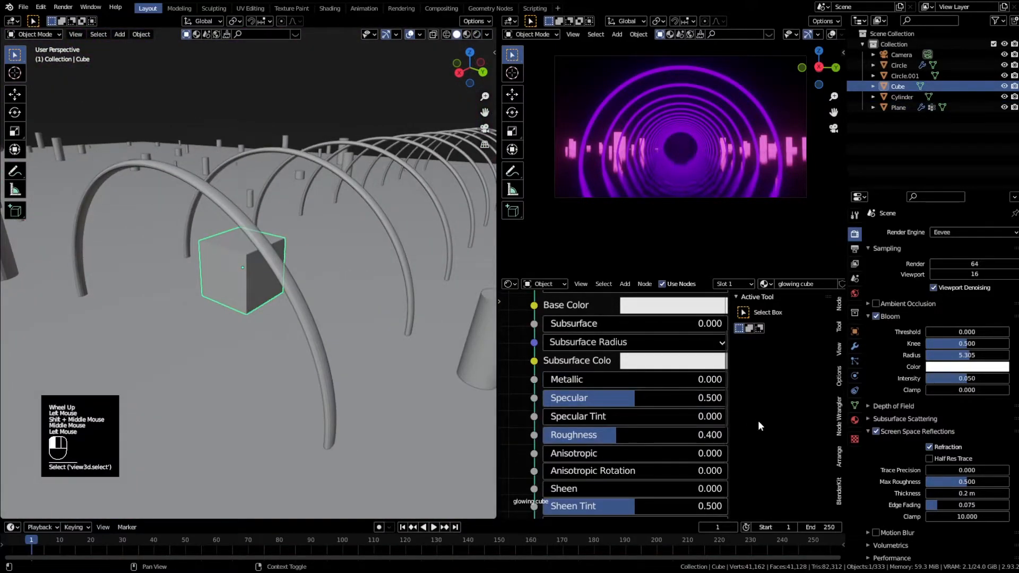
middle_click(780, 364)
middle_click(780, 364)
scroll(667, 438, "down", 2)
middle_click_drag(693, 483, 692, 413)
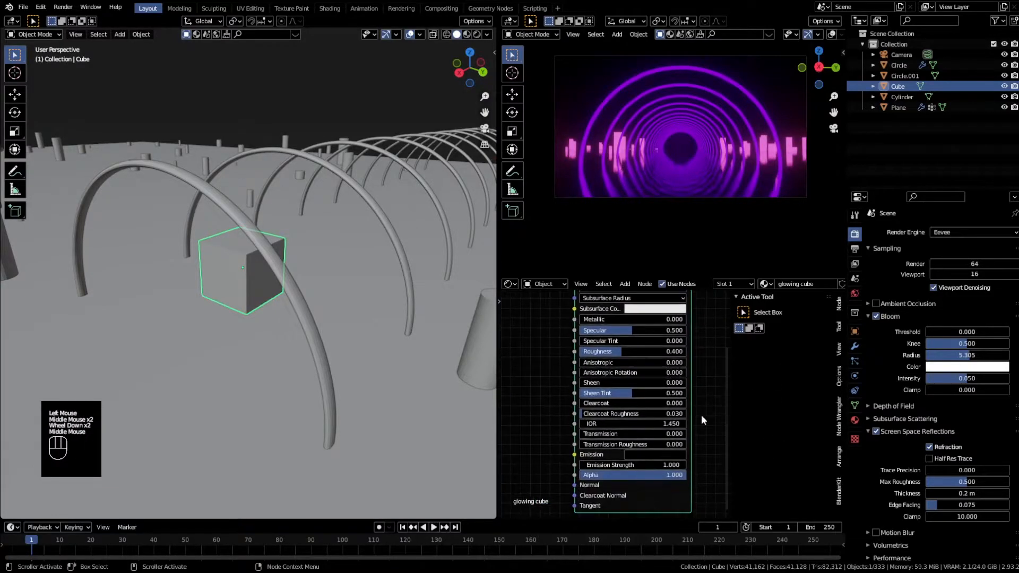
key("n")
scroll(753, 405, "up", 1)
middle_click_drag(753, 442, 732, 417)
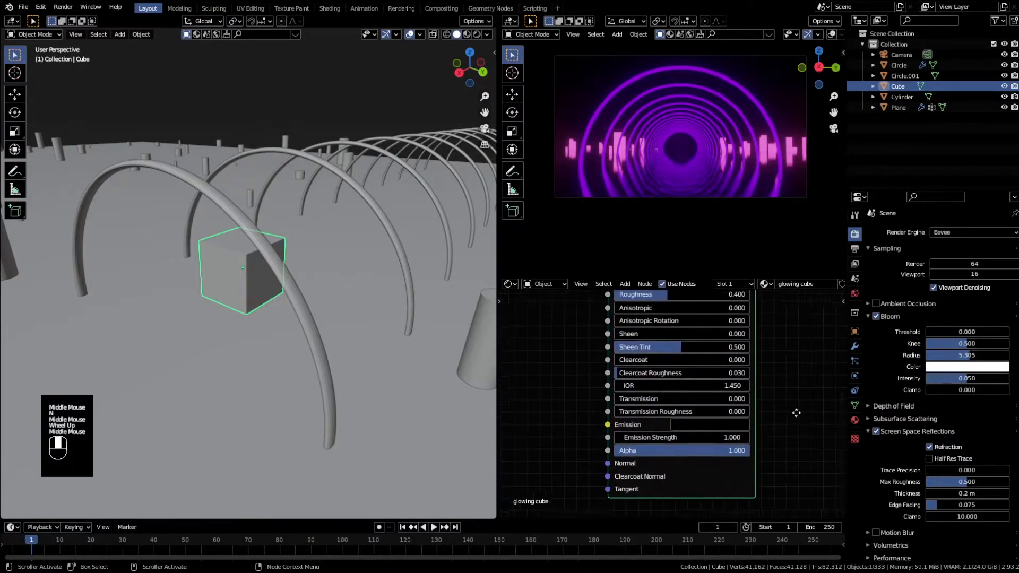
scroll(713, 425, "up", 1)
left_click(712, 427)
mouse_move(740, 270)
left_mouse_down()
mouse_move(743, 247)
mouse_move(764, 315)
mouse_move(757, 246)
mouse_move(735, 235)
mouse_move(767, 263)
mouse_move(692, 301)
left_mouse_up()
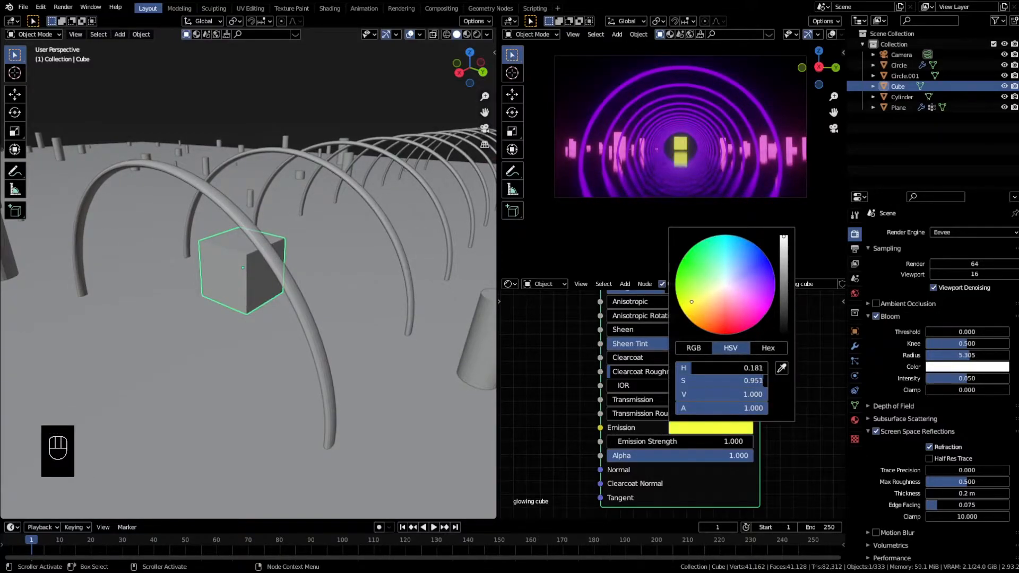
scroll(690, 149, "up", 3)
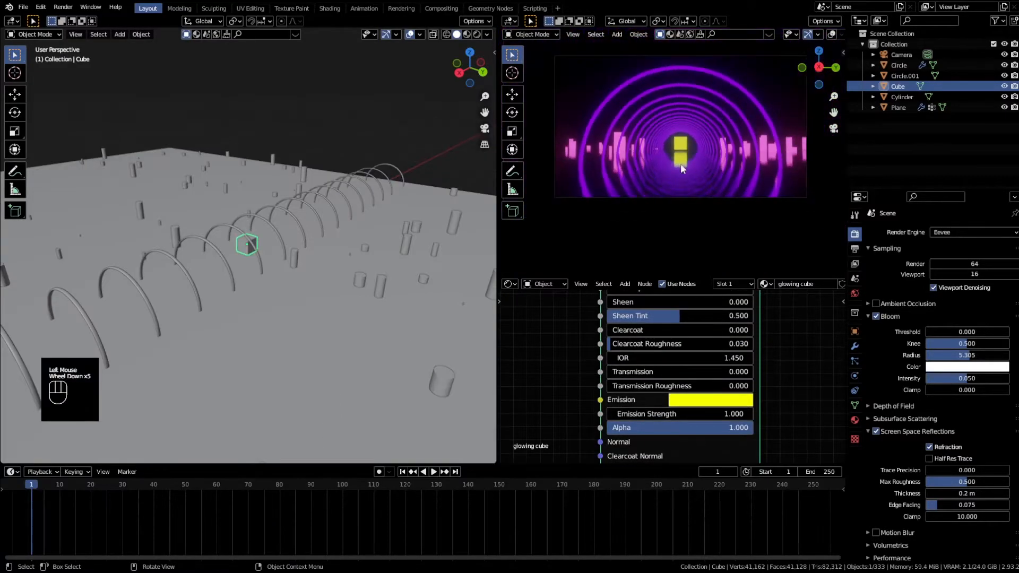
scroll(669, 143, "up", 1)
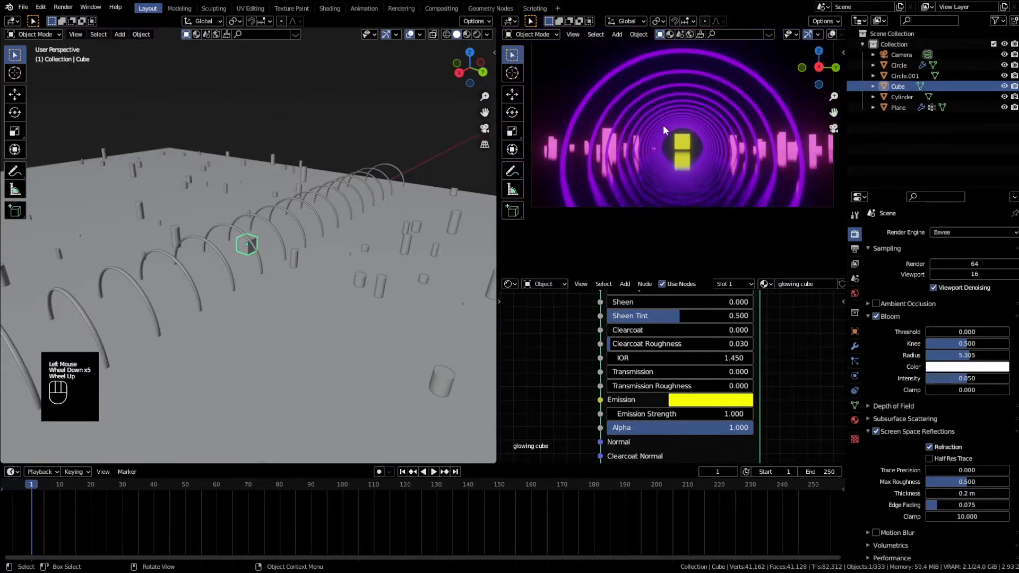
Duplicate the ground plane, leaving the copy in the same place as the original
middle_click_drag(272, 259, 260, 230)
scroll(233, 271, "up", 1)
scroll(298, 287, "up", 1)
scroll(260, 231, "up", 1)
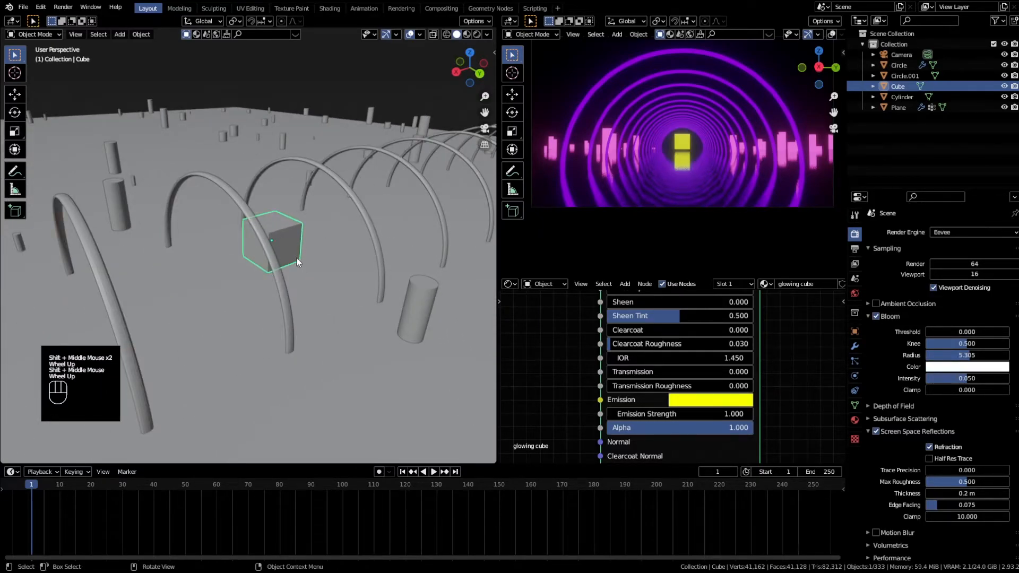
left_click(119, 195)
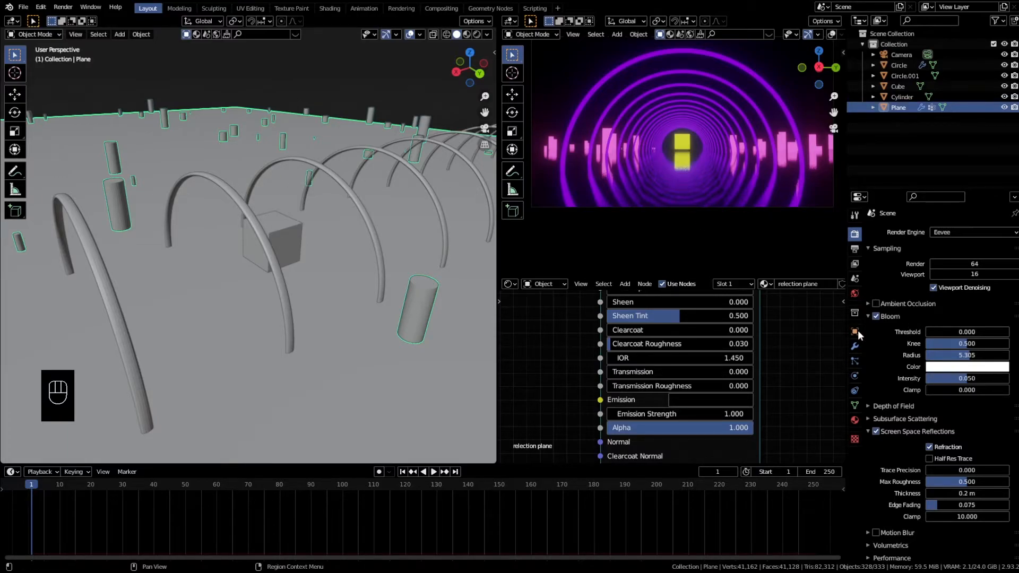
key("shift+d")
right_click(396, 156)
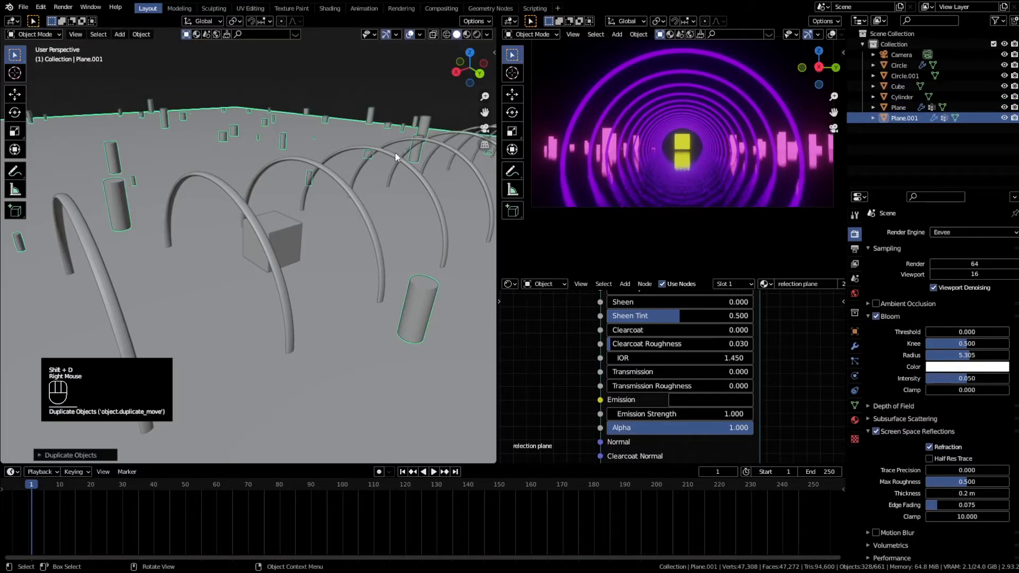
Remove the particle system from the duplicated plane
left_click(855, 346)
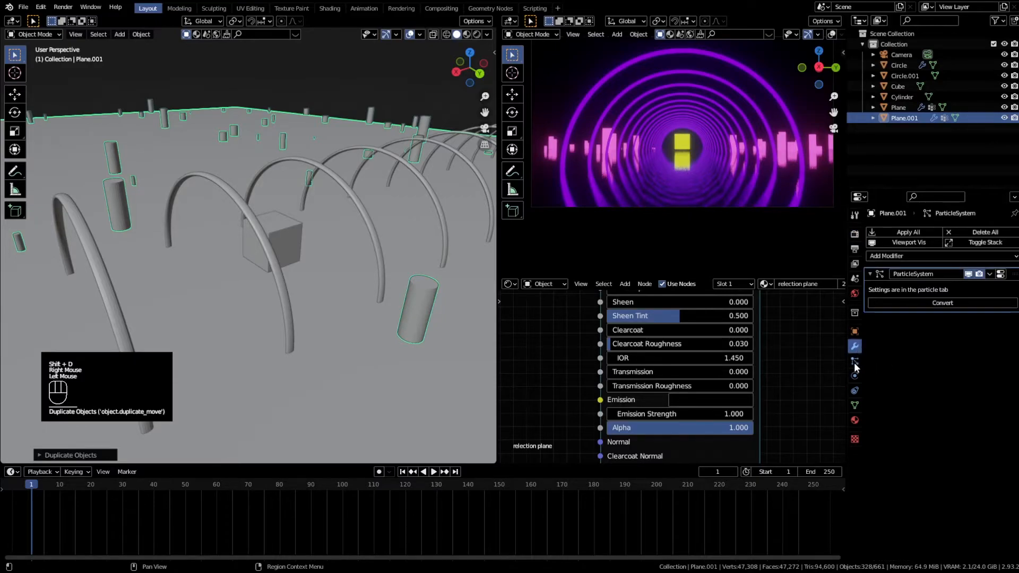
left_click(855, 362)
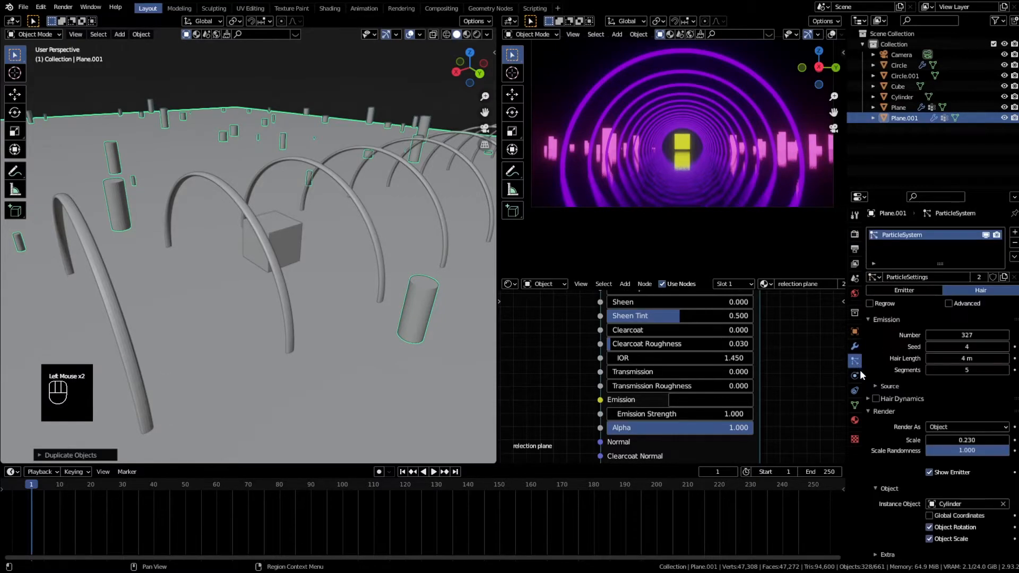
left_click(1015, 243)
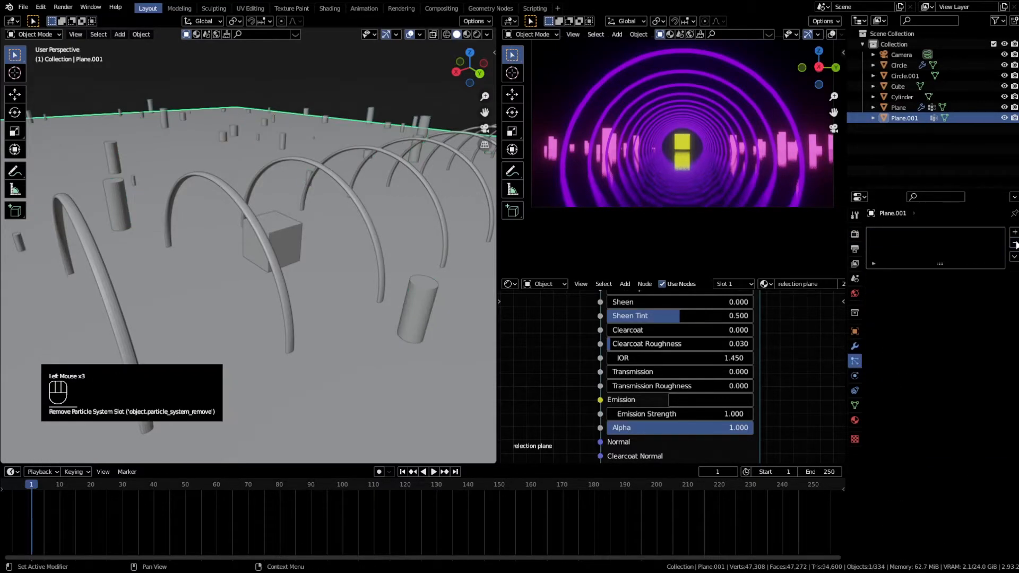
Add a Wireframe modifier to the duplicated plane
left_click(856, 345)
left_click(910, 232)
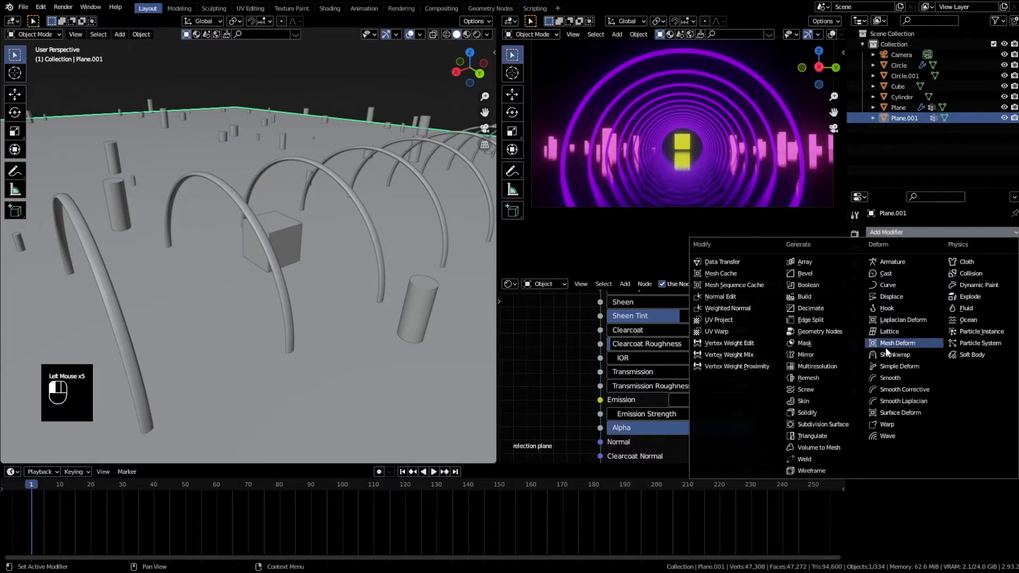
left_click(821, 472)
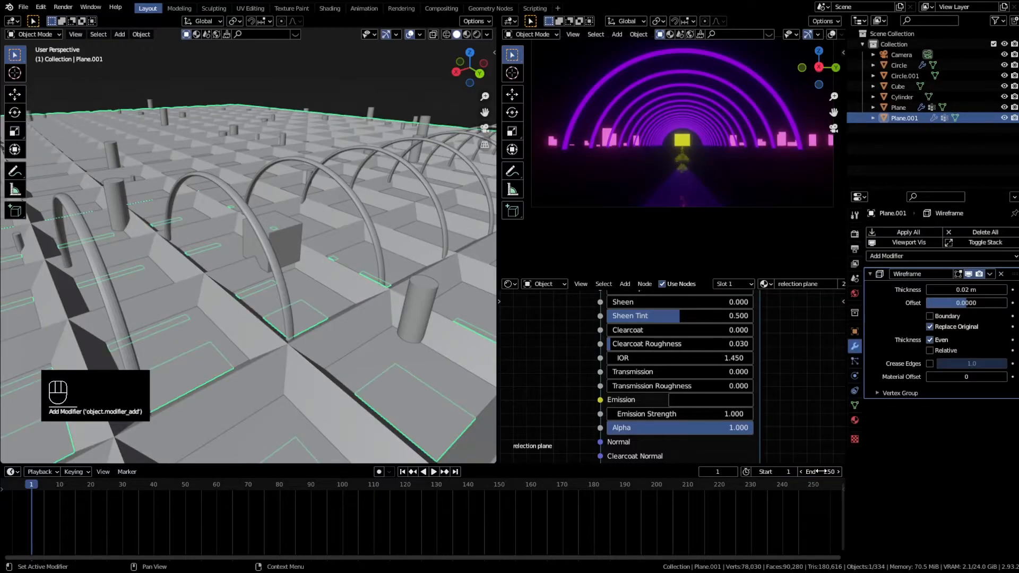
scroll(368, 323, "down", 4)
middle_click_drag(369, 323, 276, 339)
middle_click_drag(215, 330, 375, 292, "shift")
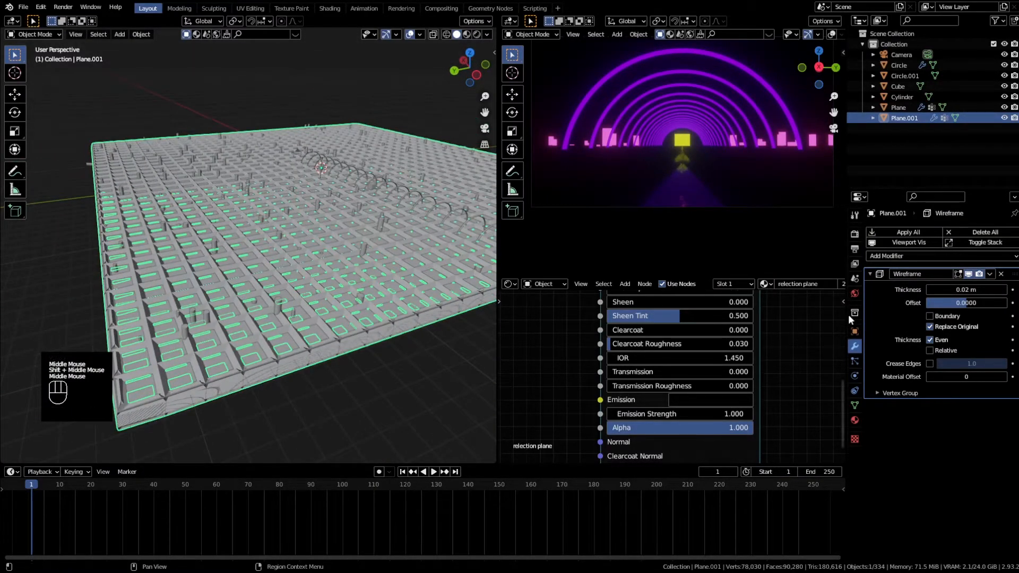
Thin the duplicated plane's grid lines by setting the Wireframe modifier's thickness to 0.001 m
left_click(961, 290)
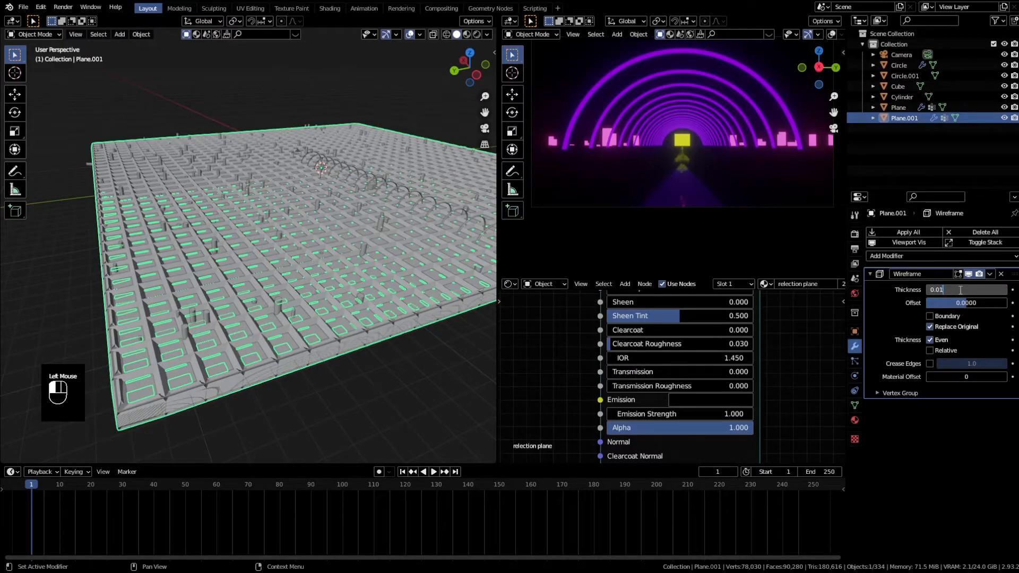
type("0.01")
key("Return")
scroll(340, 301, "up", 1)
middle_click_drag(339, 301, 319, 340, "shift")
scroll(342, 284, "up", 2)
left_click(975, 289)
type("0.001")
key("Return")
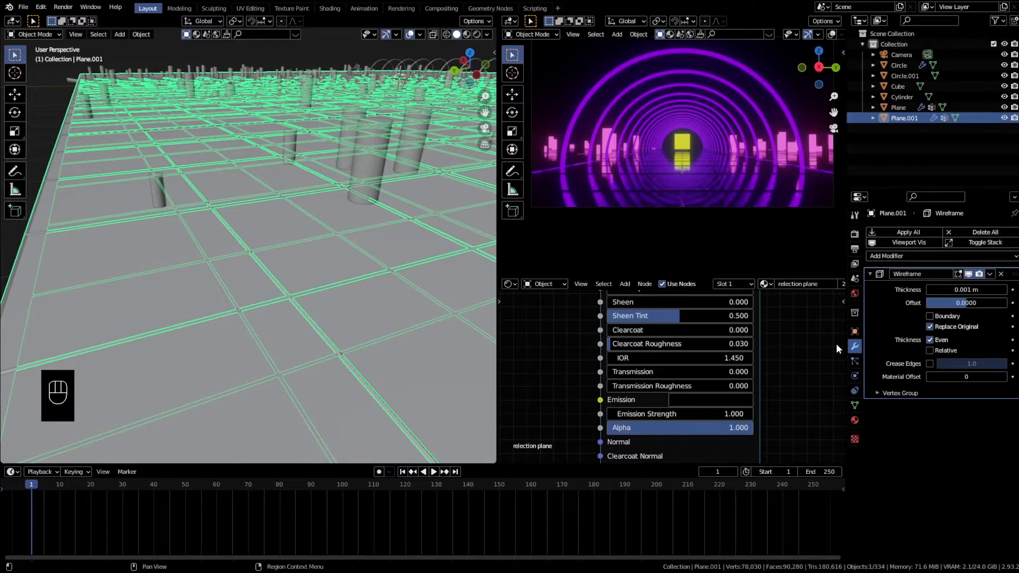
Give the duplicated plane its own single-user copy of the reflection material and name it "glow grid"
middle_click_drag(742, 347, 756, 342)
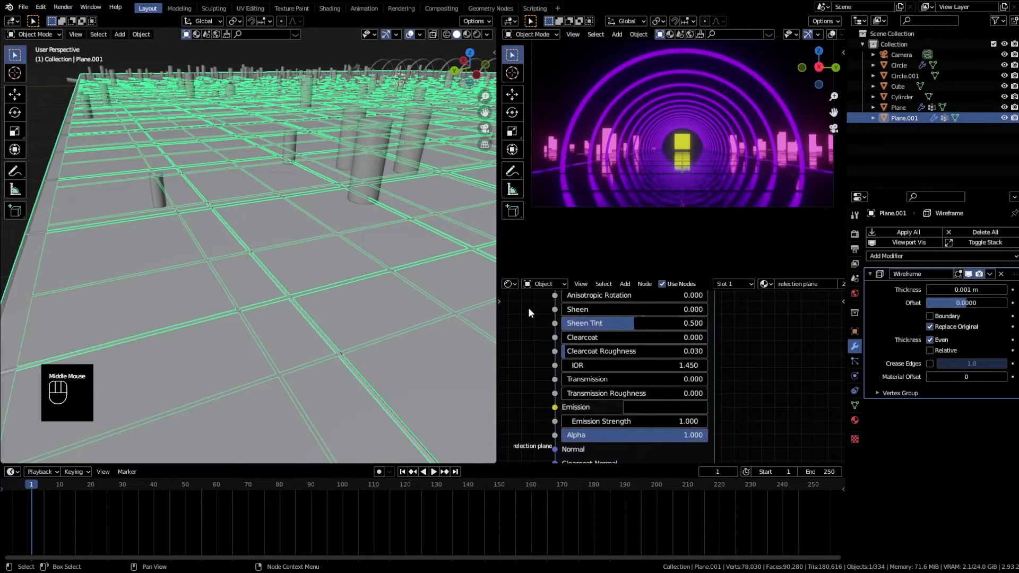
left_click_drag(500, 297, 451, 299)
left_click_drag(498, 268, 436, 267)
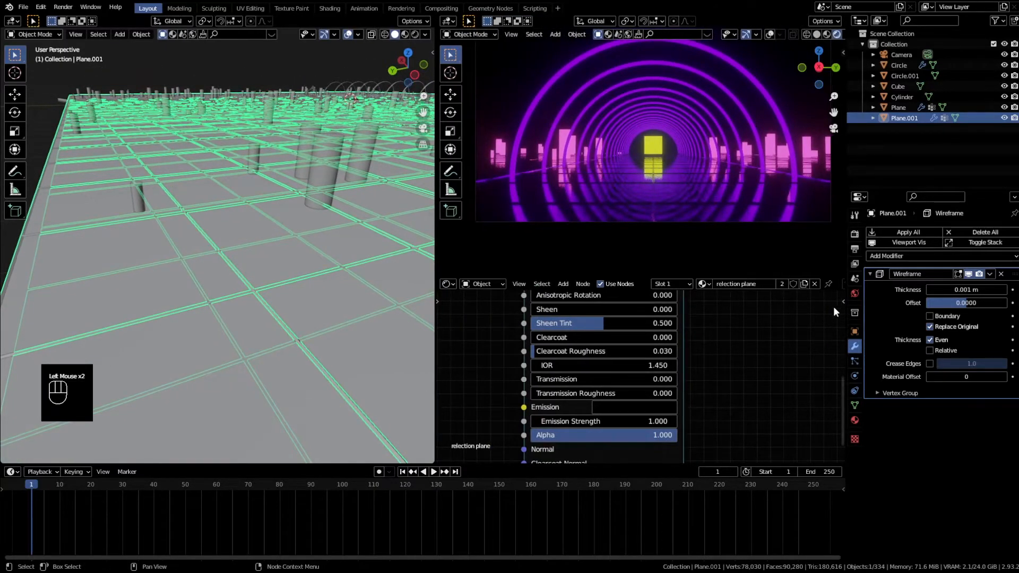
left_click(804, 284)
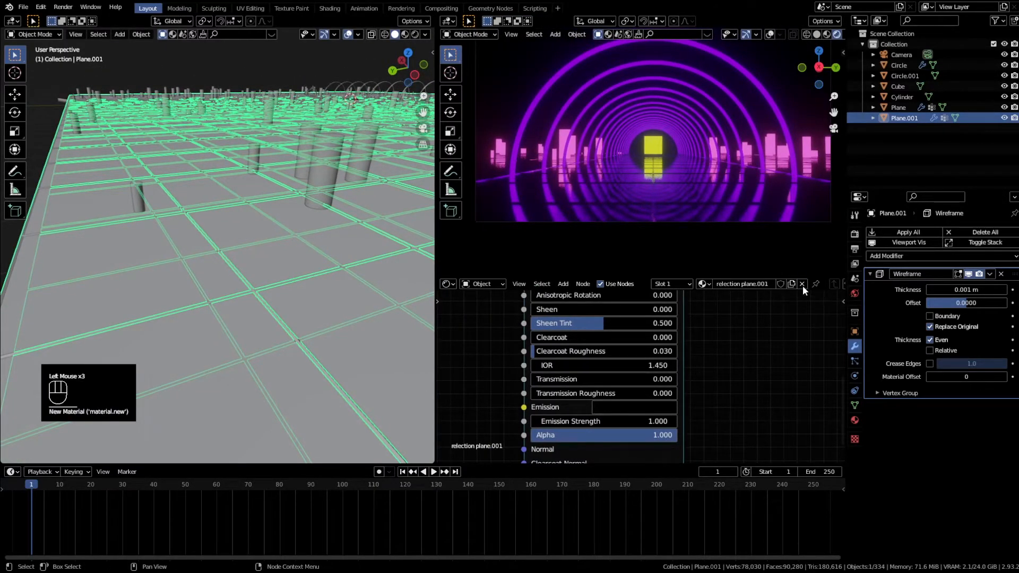
left_click(748, 284)
type("glow plane")
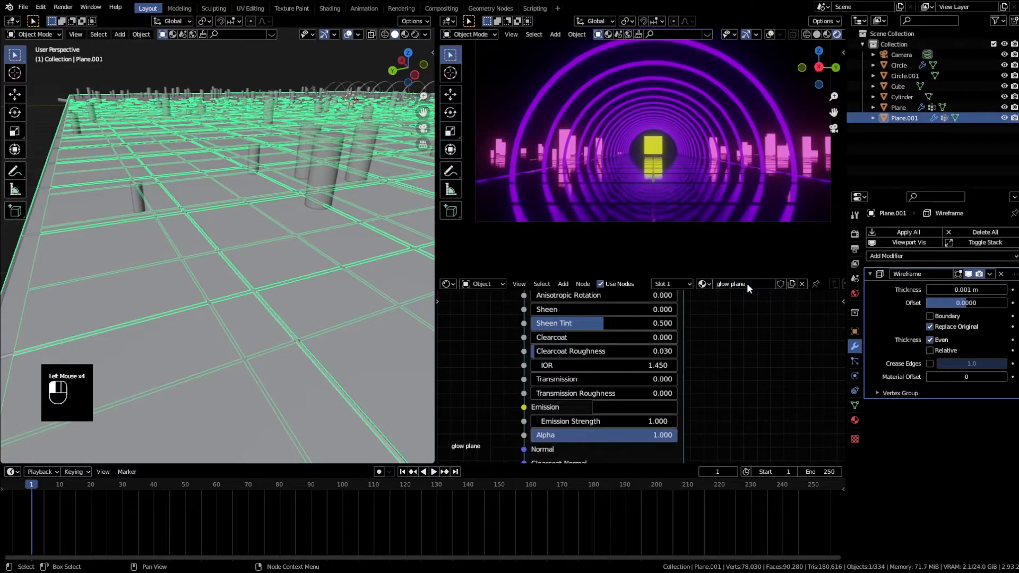
left_click(747, 283)
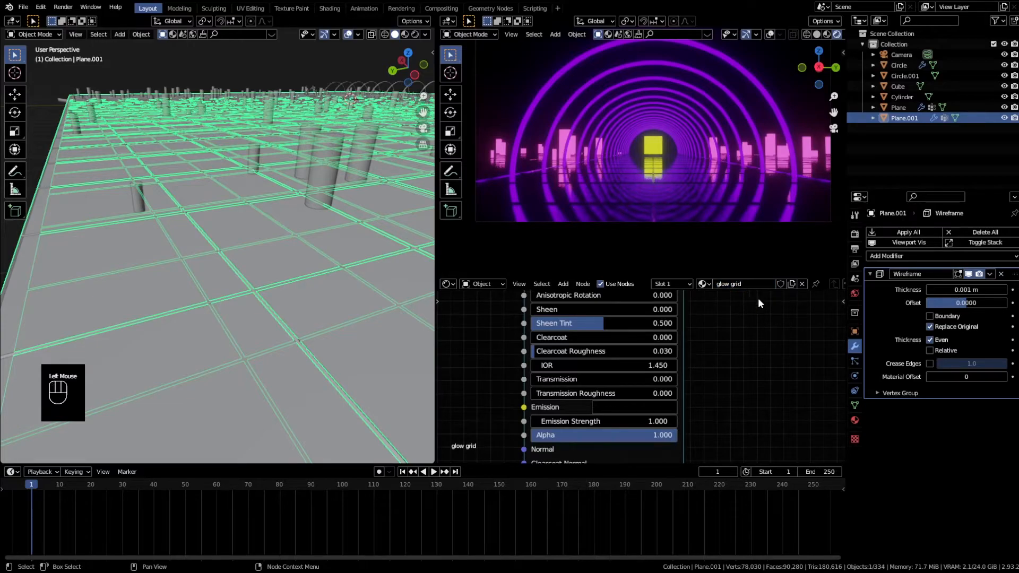
Set the glow grid material's emission colour to bright blue and the Wireframe modifier's offset to about 0.81
left_click(615, 381)
left_click(646, 405)
left_click_drag(708, 285, 707, 215)
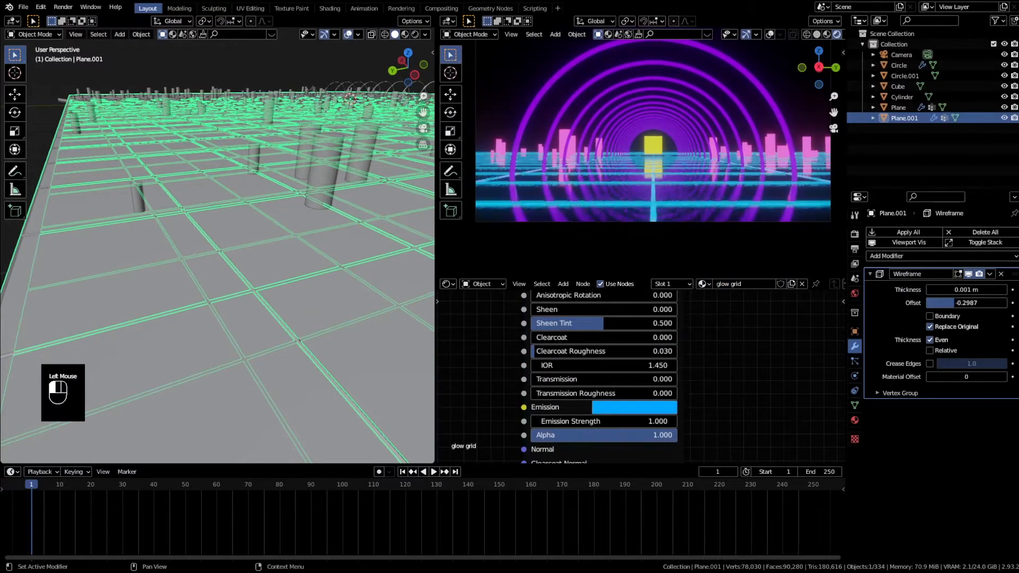
left_click_drag(956, 302, 995, 302)
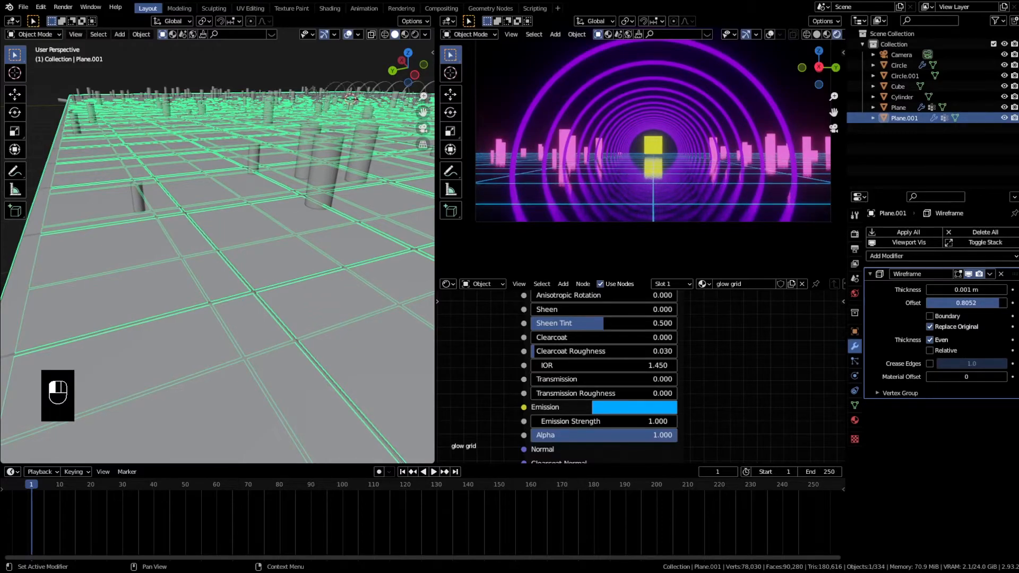
Examine from several angles how the duplicated wireframe grid lies over the ground plane around the arch tunnel
scroll(196, 249, "down", 2)
middle_click_drag(268, 243, 213, 292)
middle_click_drag(212, 292, 265, 229)
scroll(201, 288, "up", 1)
scroll(202, 288, "up", 2)
scroll(223, 265, "down", 1)
middle_click_drag(223, 265, 234, 309, "shift")
middle_click_drag(93, 282, 223, 245)
middle_click_drag(223, 246, 347, 255, "shift")
middle_click_drag(348, 255, 257, 295, "shift")
middle_click_drag(258, 295, 250, 308)
scroll(201, 233, "up", 1)
middle_click_drag(200, 237, 314, 309, "shift")
Delete the centre line of vertices from the glowing grid plane, opening a strip along the arch tunnel
key("Tab")
scroll(313, 307, "up", 1)
scroll(311, 308, "down", 1)
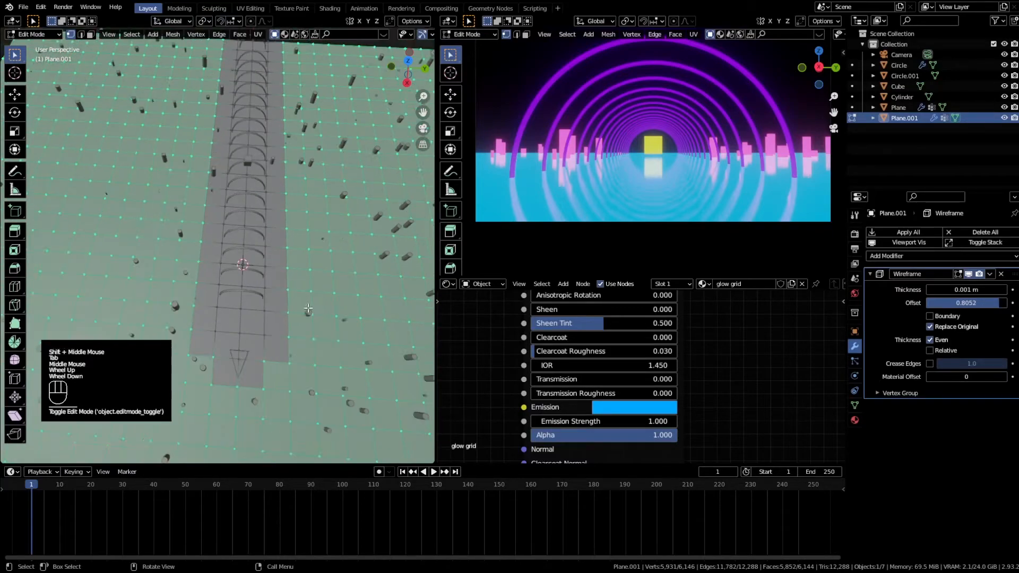
middle_click_drag(241, 318, 230, 325, "shift")
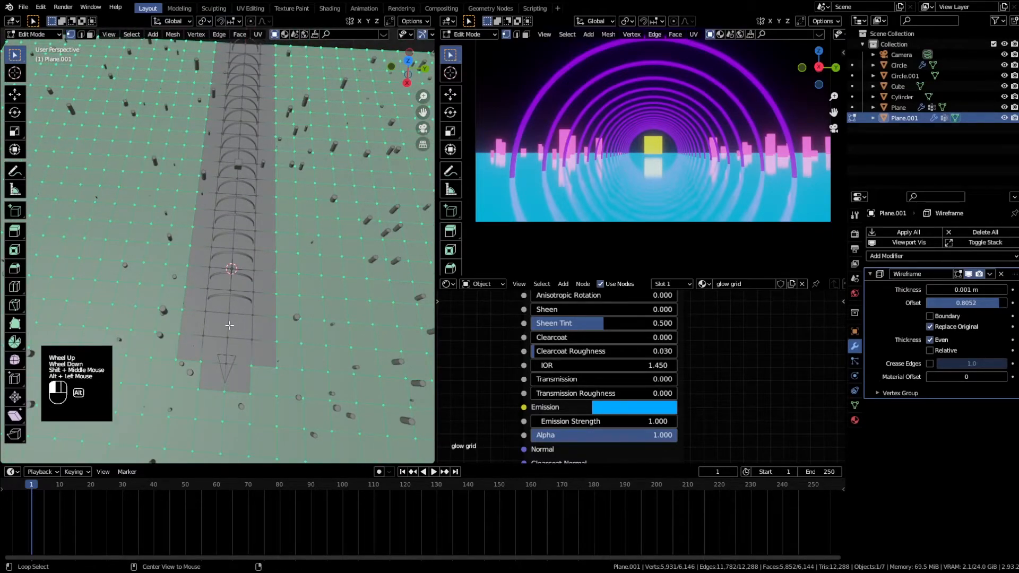
left_click(229, 325, "alt")
key("alt+z")
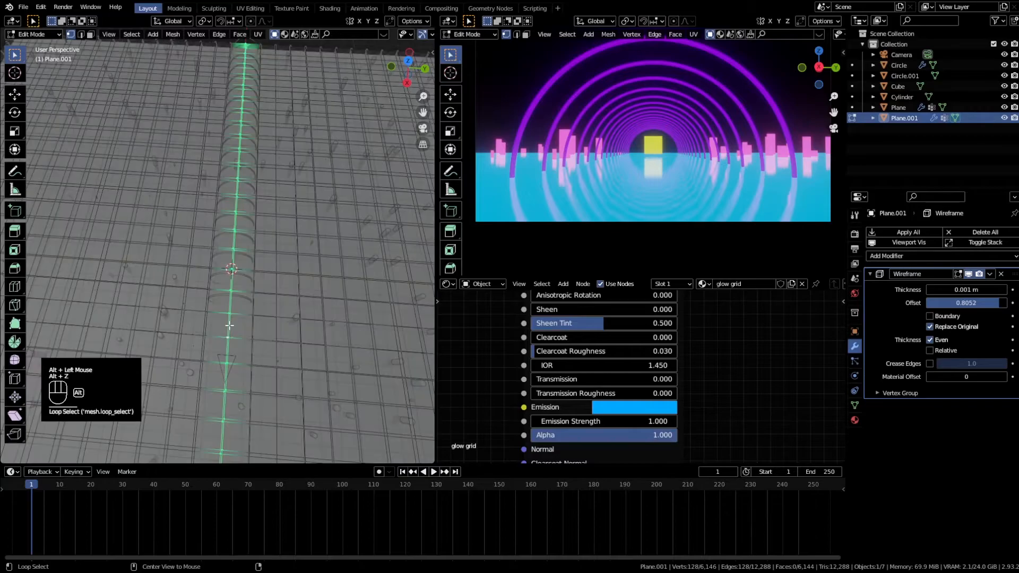
key("alt+z")
key("x")
left_click(228, 325)
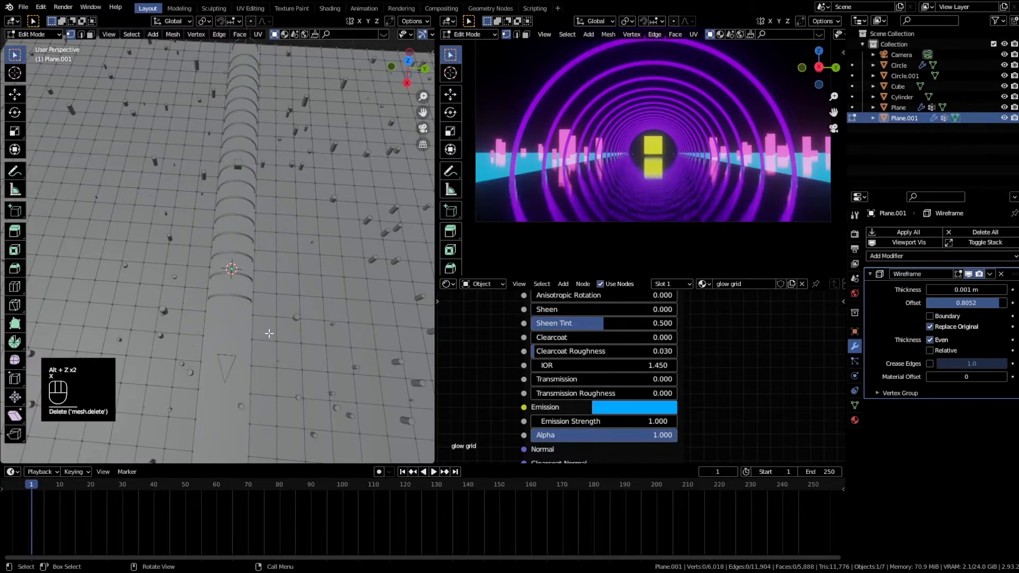
key("Tab")
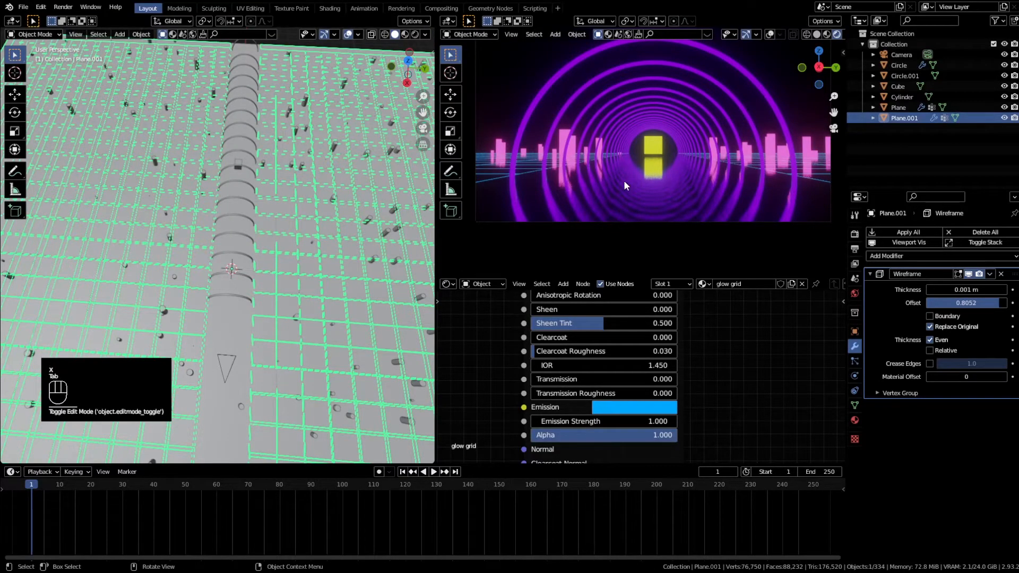
Set the roughness of the ground plane's reflection material to 0.114
middle_click_drag(340, 266, 244, 286)
scroll(245, 287, "up", 1)
middle_click_drag(244, 287, 199, 317)
scroll(199, 317, "up", 3)
left_click(198, 318)
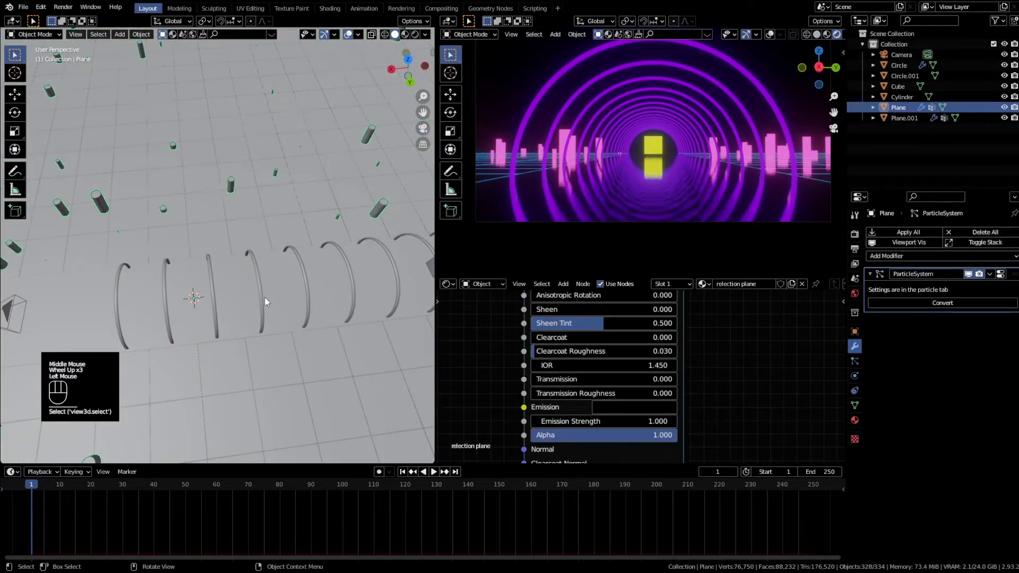
scroll(205, 317, "down", 1)
scroll(206, 316, "up", 1)
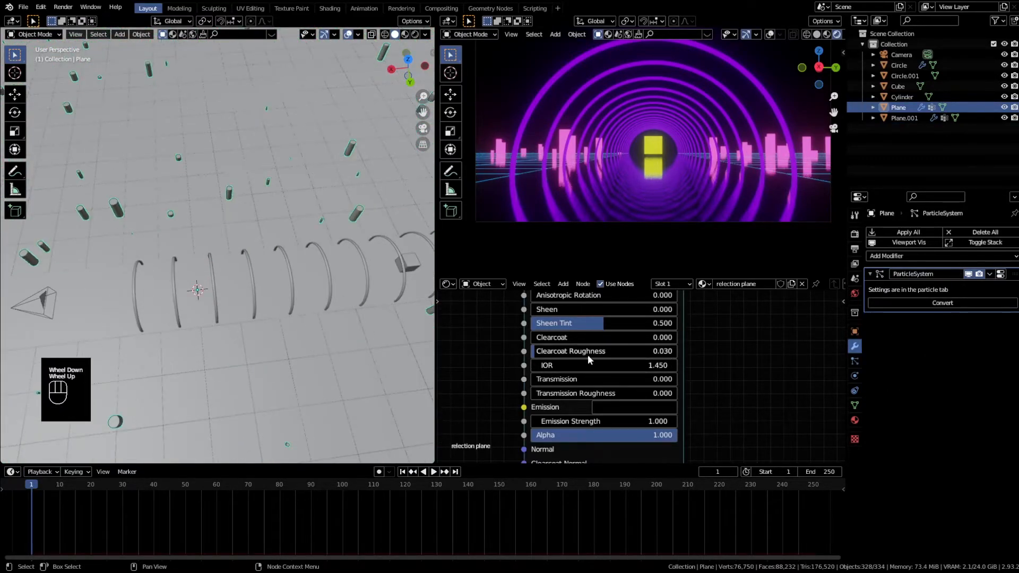
middle_click_drag(728, 384, 697, 428)
left_click_drag(538, 410, 557, 410)
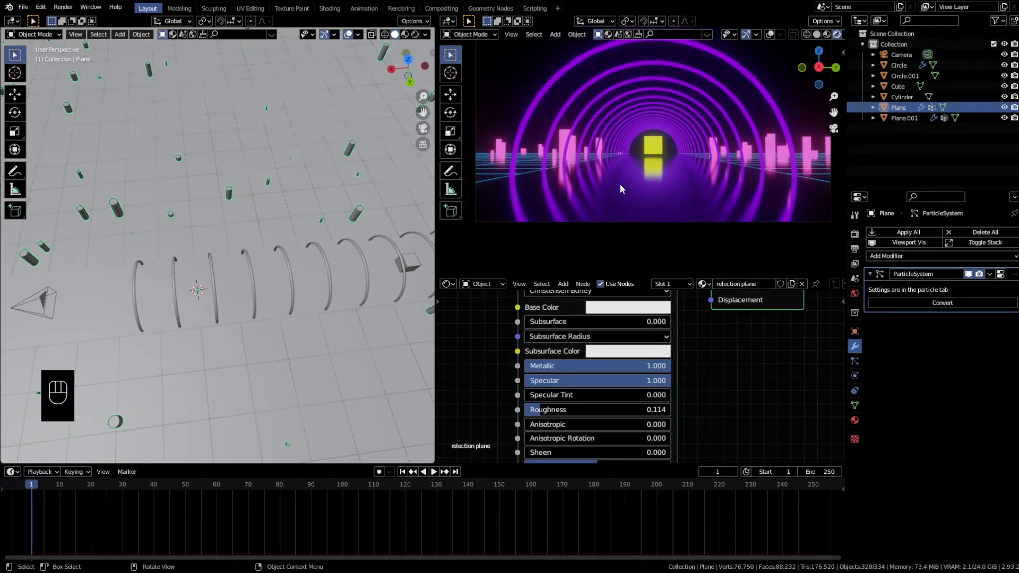
Give the single far arch's "glowing arch 2" material a pink emission colour sampled from the rods in the rendered view
scroll(303, 244, "down", 2)
middle_click_drag(304, 243, 266, 244)
left_click(277, 221)
scroll(265, 244, "up", 2)
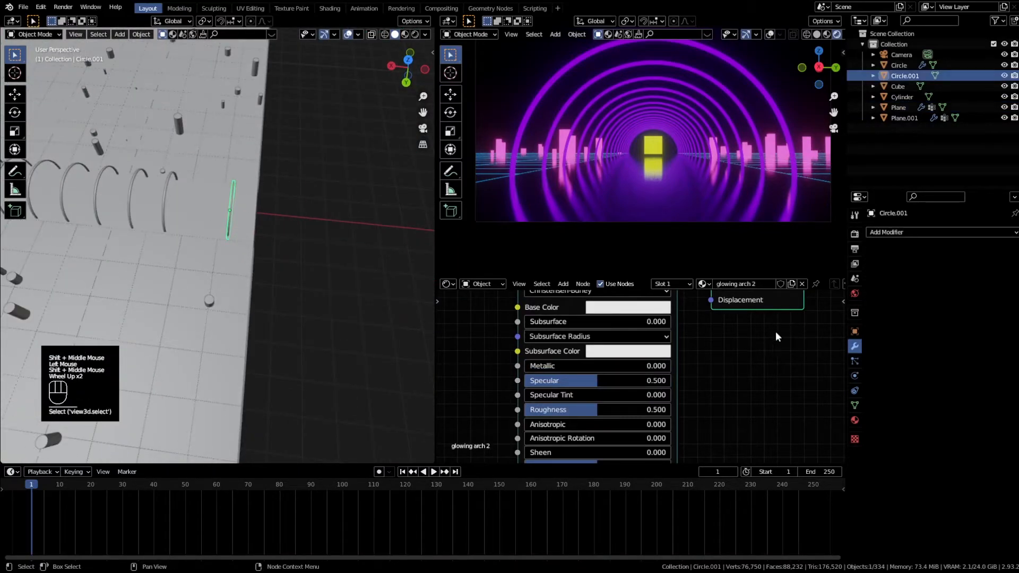
middle_click_drag(705, 394, 727, 340)
middle_click_drag(737, 448, 730, 379)
left_click(671, 374)
left_click(723, 293)
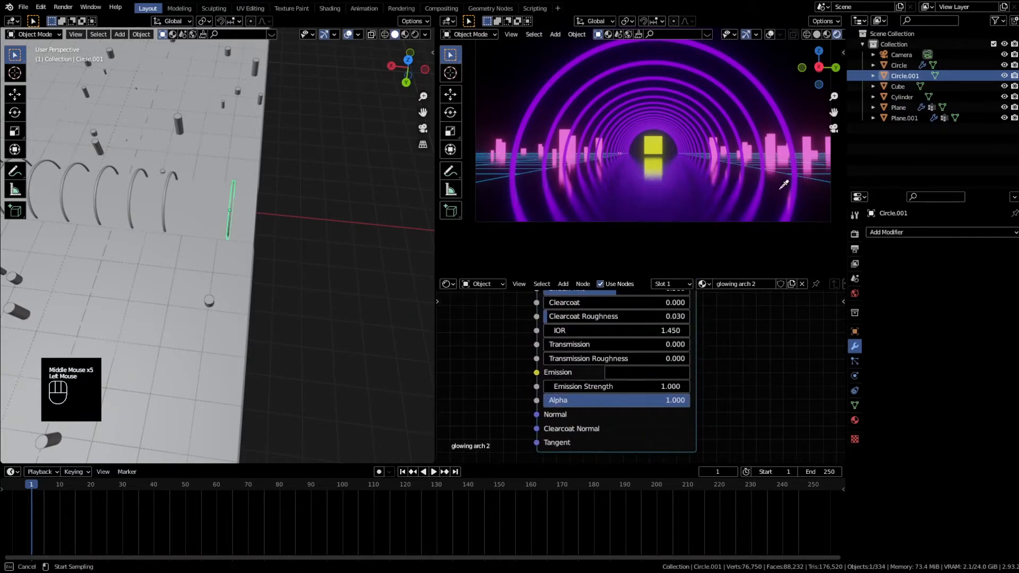
left_click(811, 141)
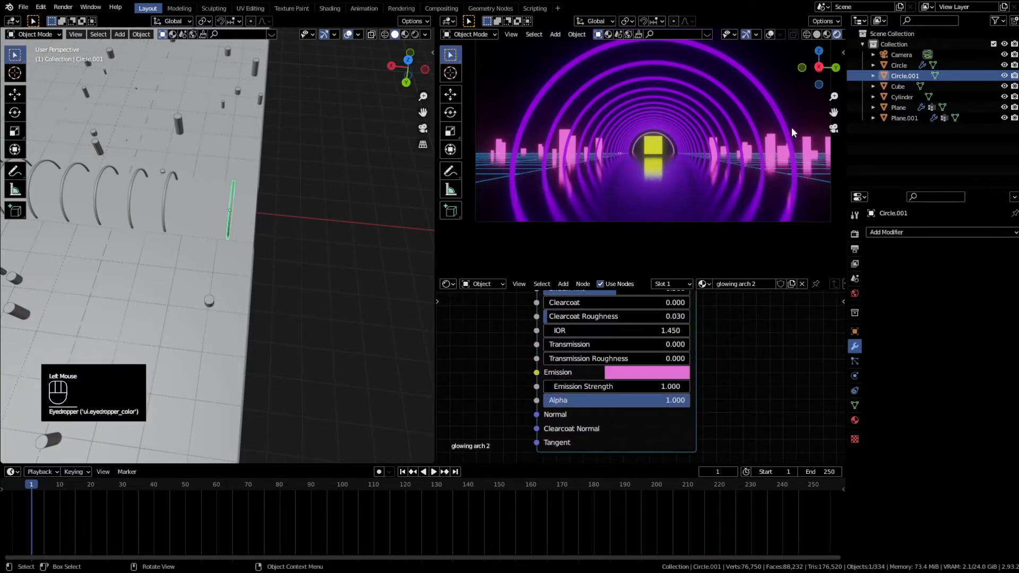
Smooth the single pink arch around the cube with a Subdivision Surface modifier at viewport level 2
scroll(757, 132, "up", 2)
scroll(665, 214, "up", 2)
middle_click_drag(706, 149, 695, 210, "shift")
scroll(698, 209, "up", 1)
scroll(698, 208, "up", 1)
left_click(890, 232)
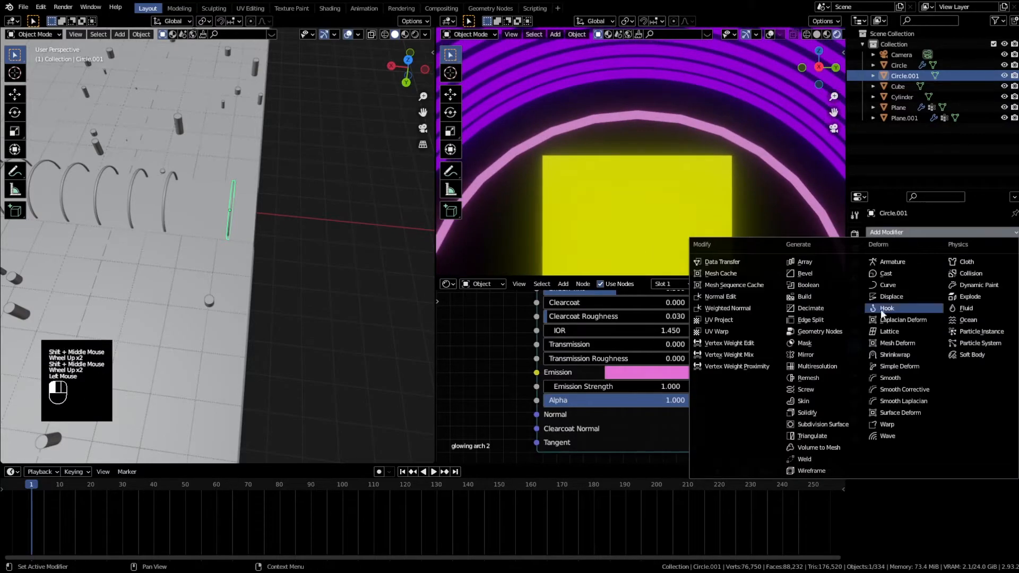
left_click(811, 425)
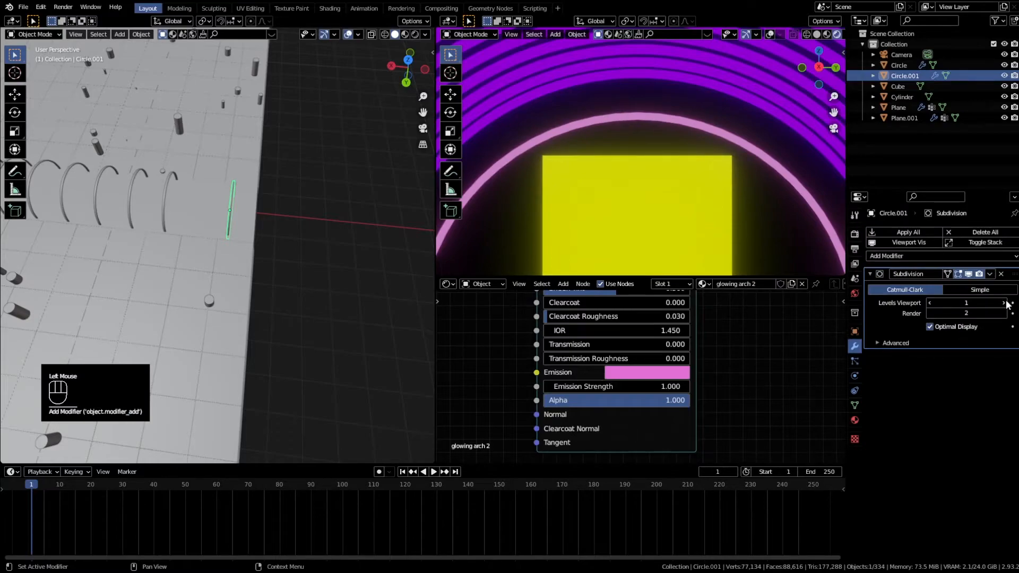
scroll(628, 223, "down", 3)
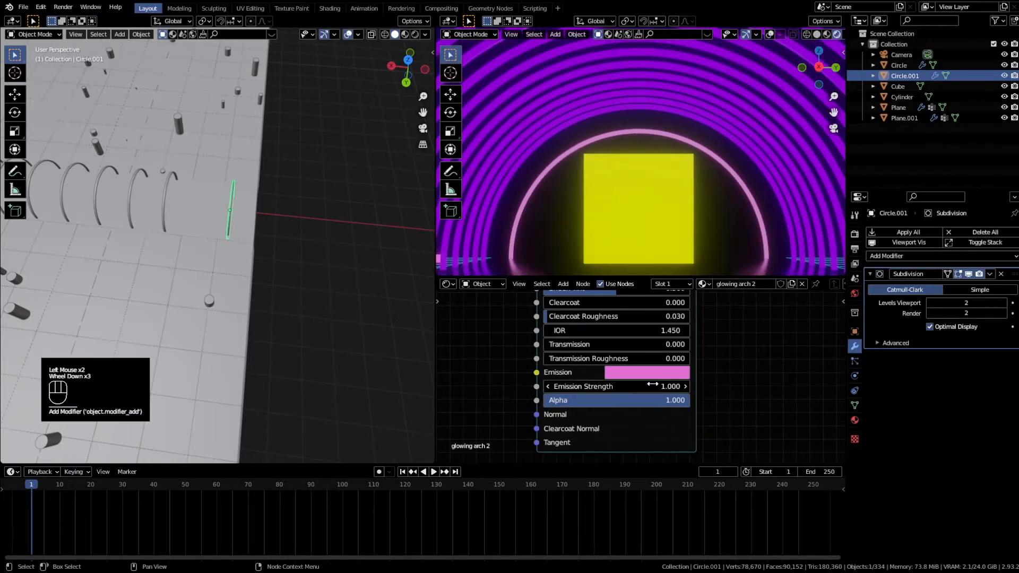
Raise the emission strength of the "glowing arch 2" material for a brighter far arch
left_click_drag(653, 384, 685, 384)
scroll(677, 233, "down", 2)
scroll(675, 231, "down", 2)
scroll(674, 231, "up", 2)
Duplicate the glow grid plane along X to the tunnel's far end and rotate the copy 90° about Y as a back wall
key("shift+d")
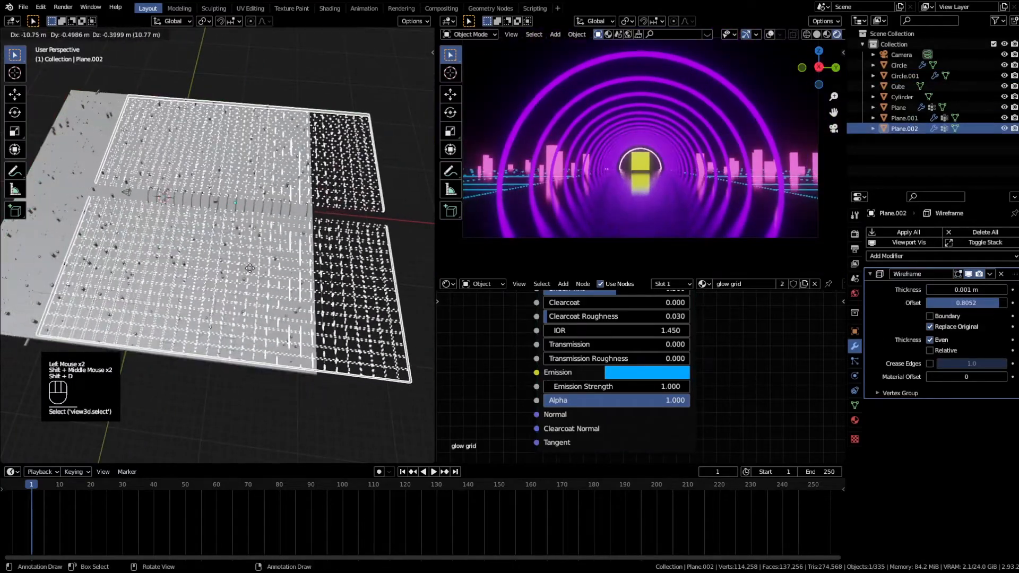
key("x")
left_click(239, 287)
middle_click_drag(233, 308, 225, 267, "shift")
key("g")
key("x")
left_click(193, 267)
type("rxy90")
key("Return")
Examine the centre gap of the upright grid wall in the mesh and in the rendered view
middle_click_drag(239, 251, 254, 278, "shift")
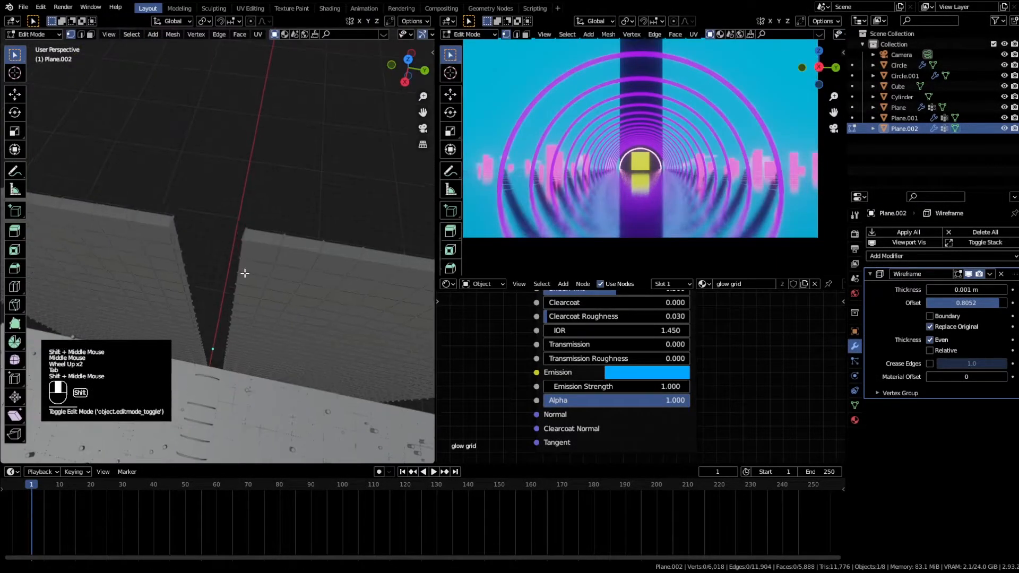
scroll(266, 272, "up", 1)
middle_click_drag(255, 278, 277, 264)
left_click(345, 199)
scroll(308, 252, "down", 1)
scroll(298, 265, "down", 1)
key("Tab")
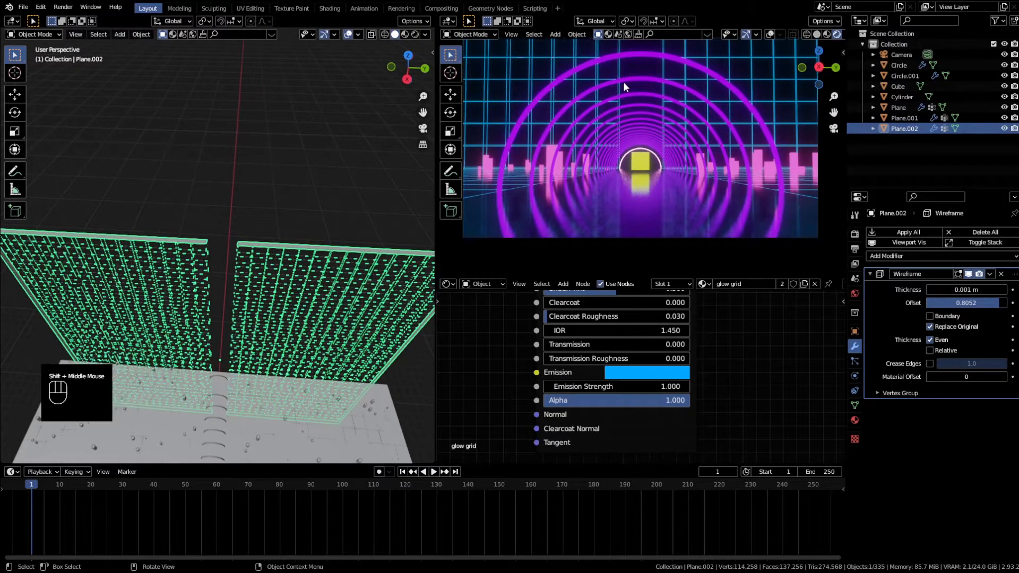
middle_click_drag(244, 275, 250, 218)
scroll(242, 275, "down", 1)
scroll(238, 279, "up", 2)
Close the upright grid wall's centre gap by selecting both inner edge loops and applying Bridge Edge Loops
key("Tab")
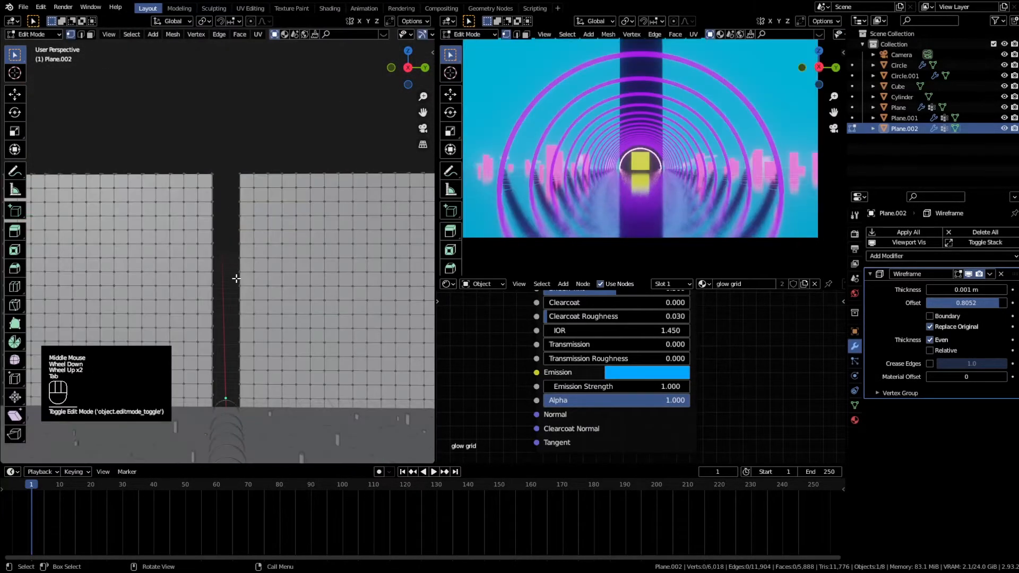
scroll(237, 276, "up", 3)
left_click(285, 136, "alt+shift")
left_click(230, 141, "alt+shift")
middle_click_drag(232, 141, 230, 156, "shift")
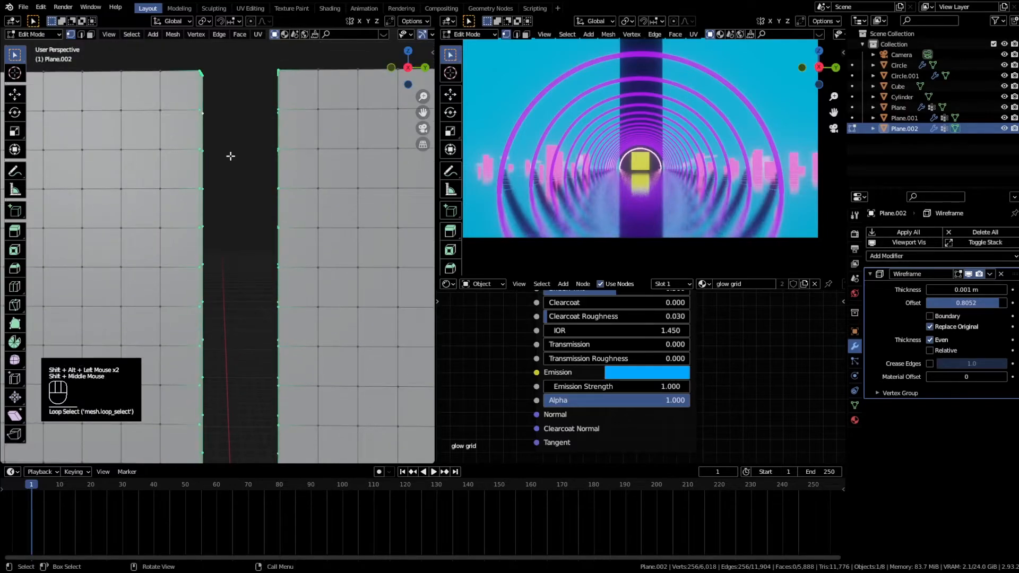
left_click(204, 137, "alt+shift")
left_click(204, 137, "alt+shift")
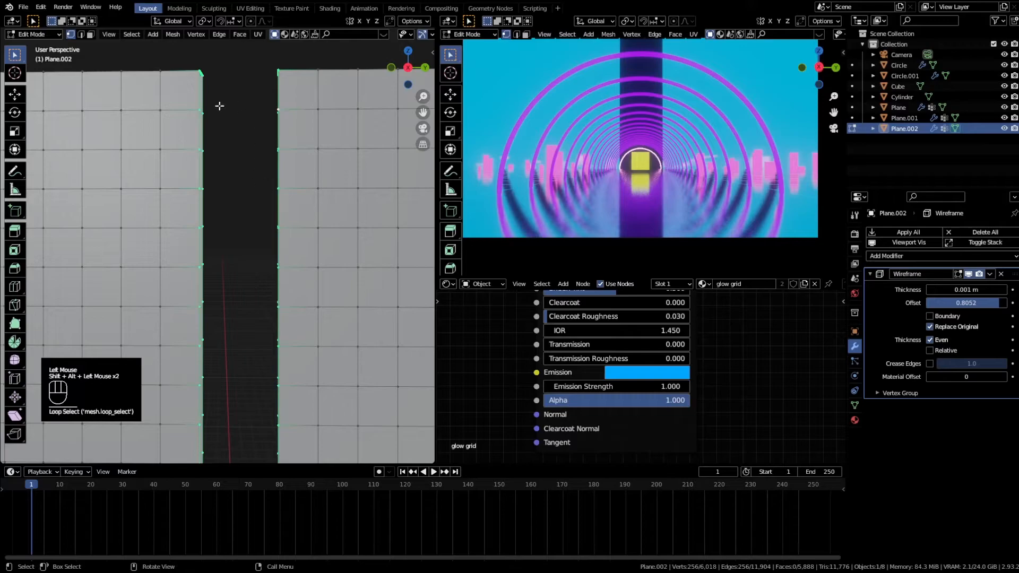
key("F3")
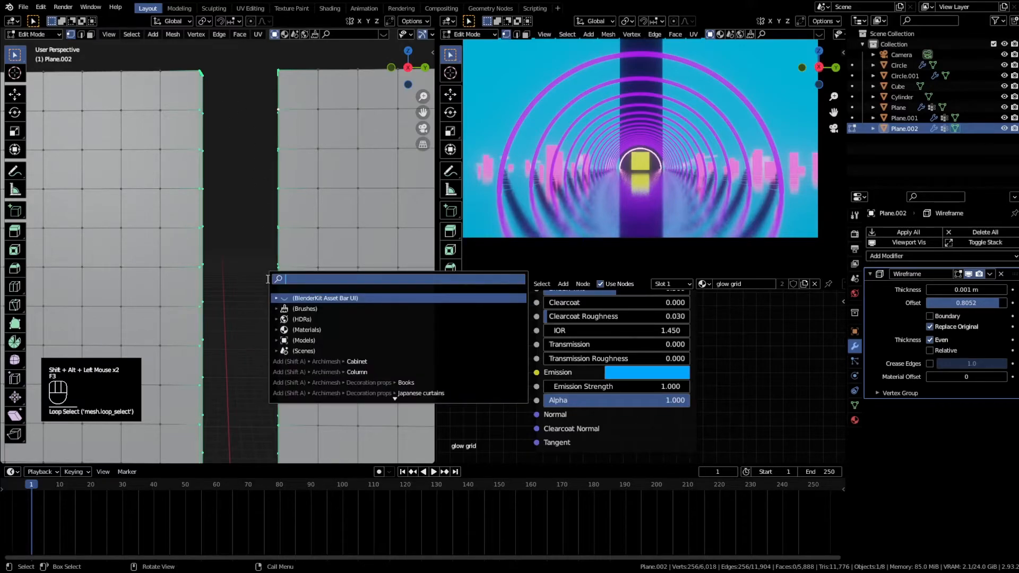
type("brid")
key("Return")
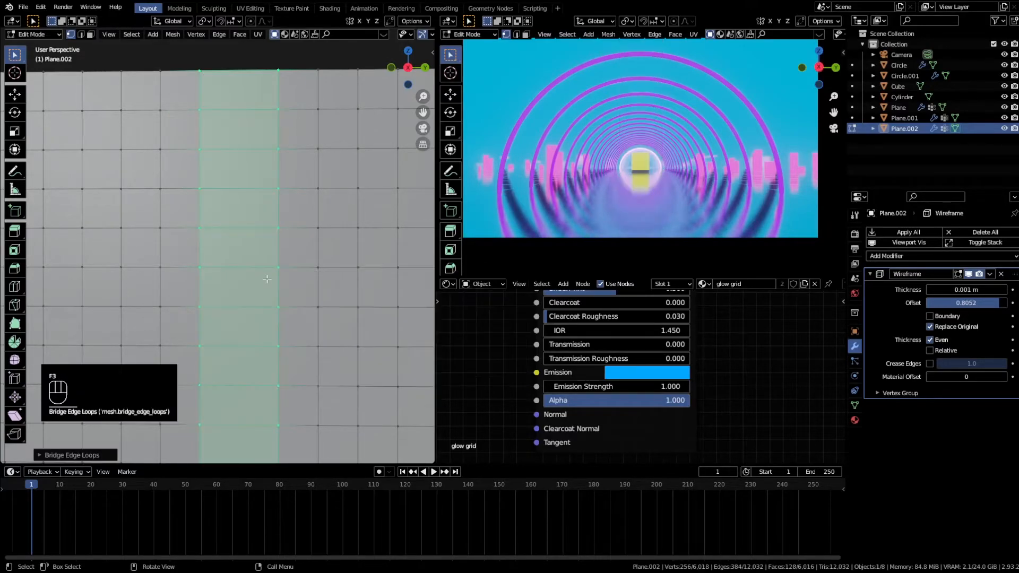
key("Tab")
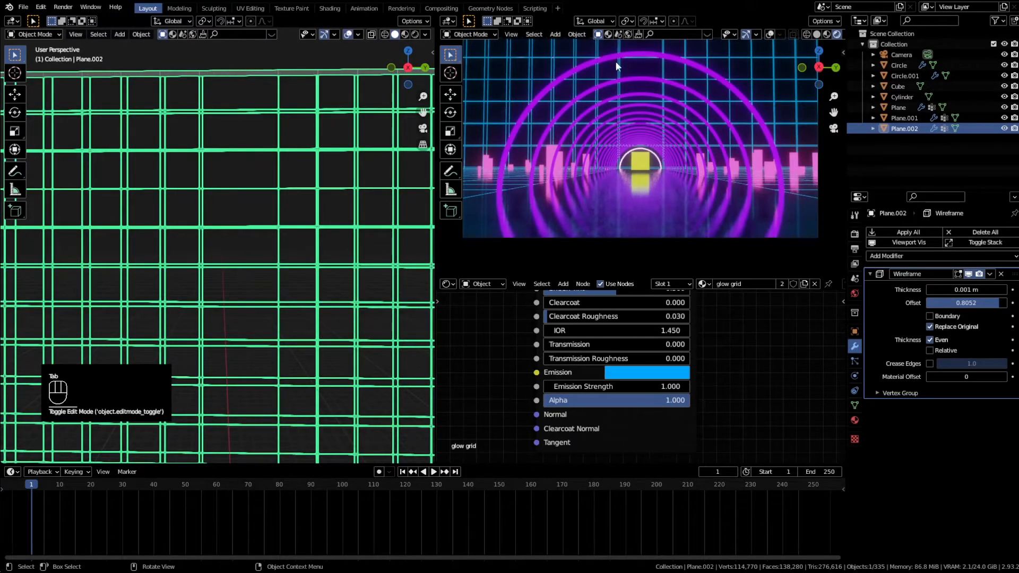
Add one centred loop cut down the bridged strip of the grid wall
key("Tab")
key("ctrl+r")
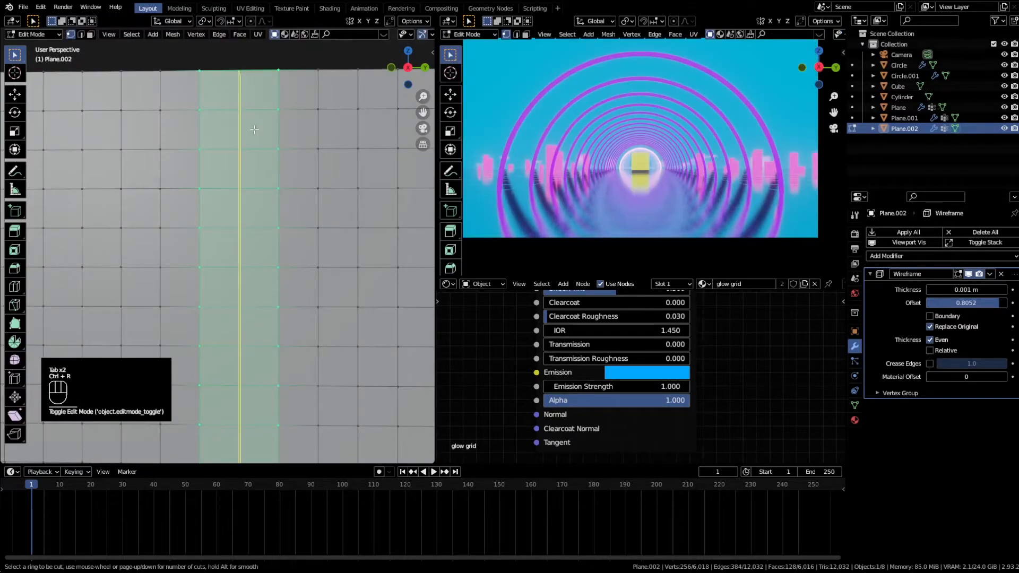
key("ctrl+r")
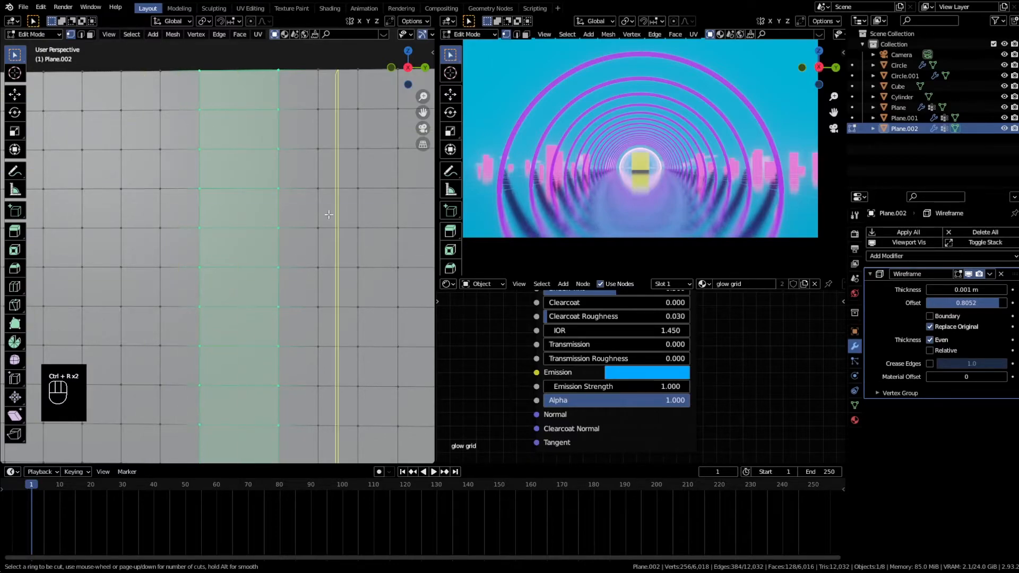
left_click(228, 93)
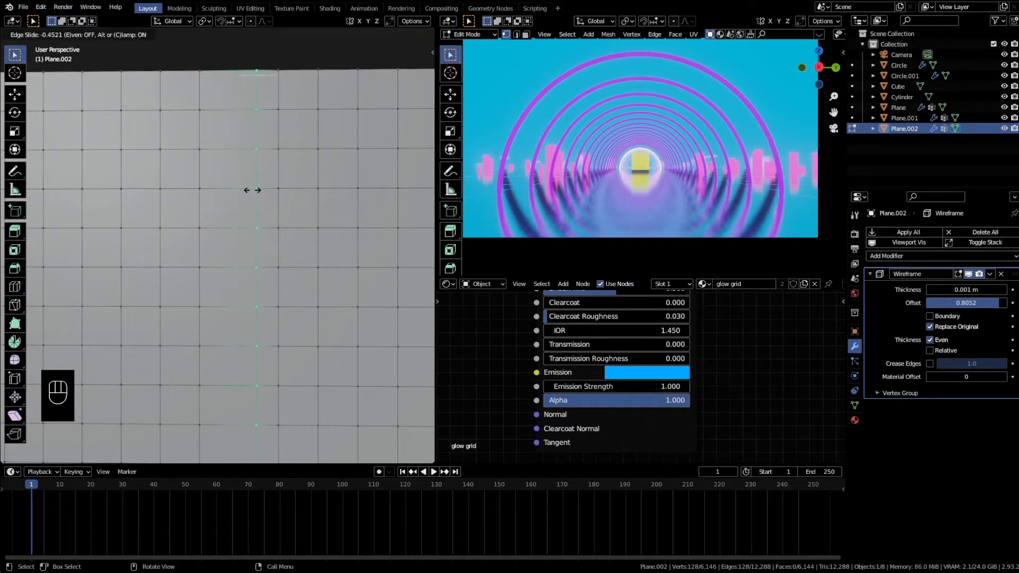
right_click(237, 185)
key("Tab")
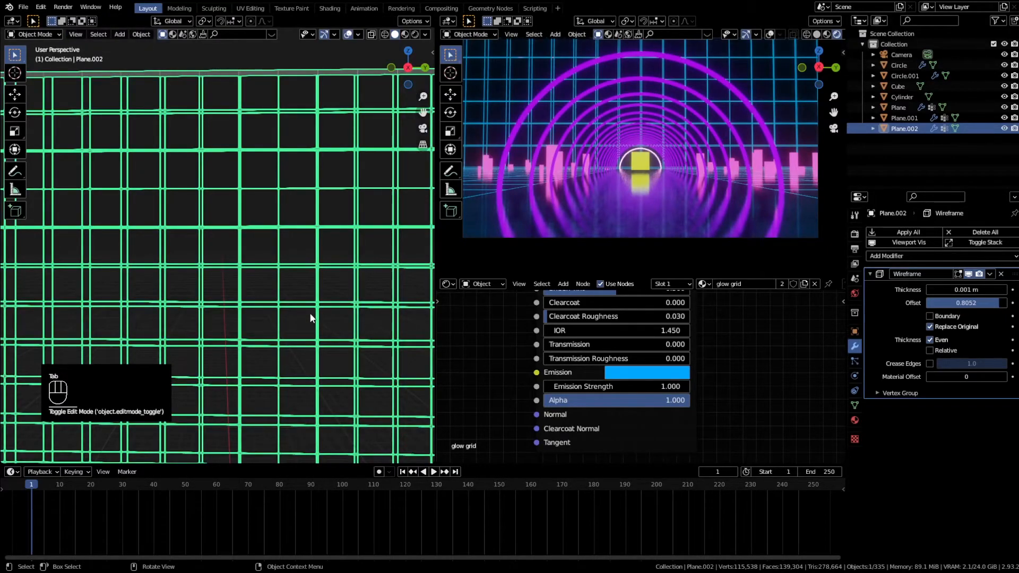
Inspect the grid wall's mesh in the front and right orthographic views
scroll(275, 313, "down", 2)
middle_click_drag(275, 313, 334, 309)
key("KP_3")
key("KP_1")
key("Tab")
scroll(254, 360, "up", 1)
scroll(254, 360, "down", 1)
key("KP_1")
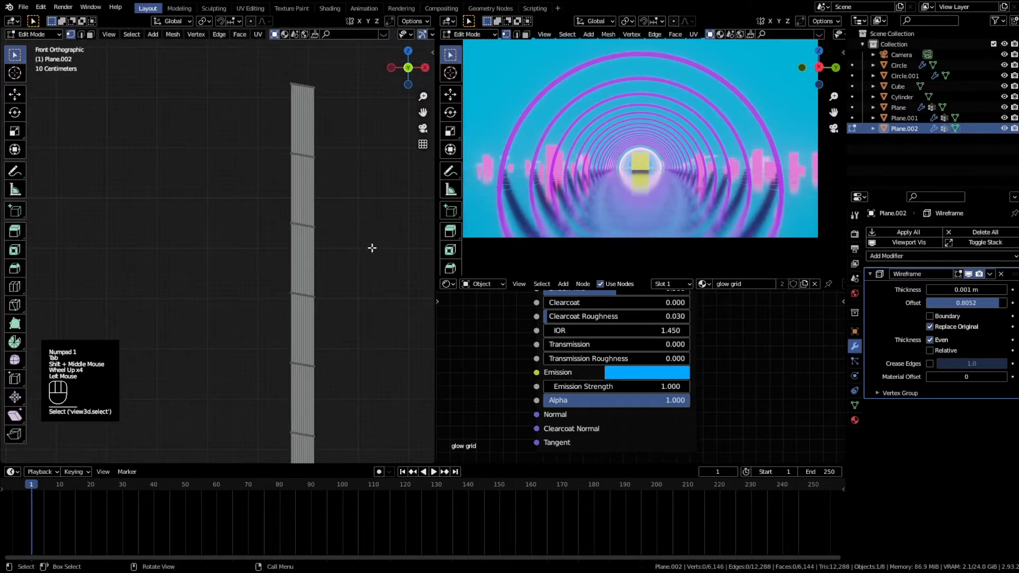
scroll(237, 336, "down", 2)
key("KP_3")
middle_click_drag(247, 340, 263, 280, "shift")
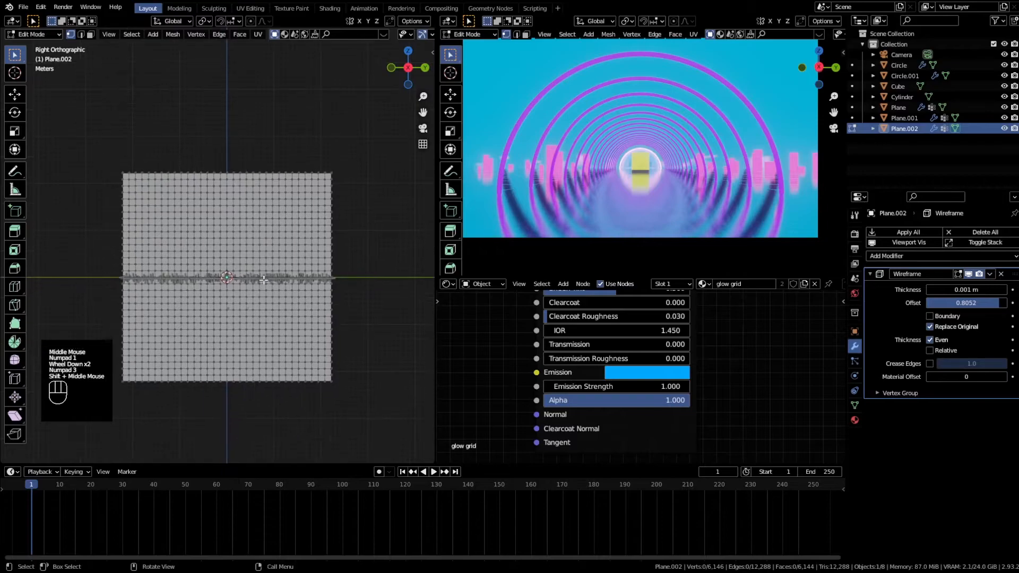
Reduce the grid wall to its front faces by circle-selecting them in face mode, inverting the selection and deleting the rest
left_click(90, 35)
left_click(90, 34)
key("f")
scroll(220, 243, "down", 2)
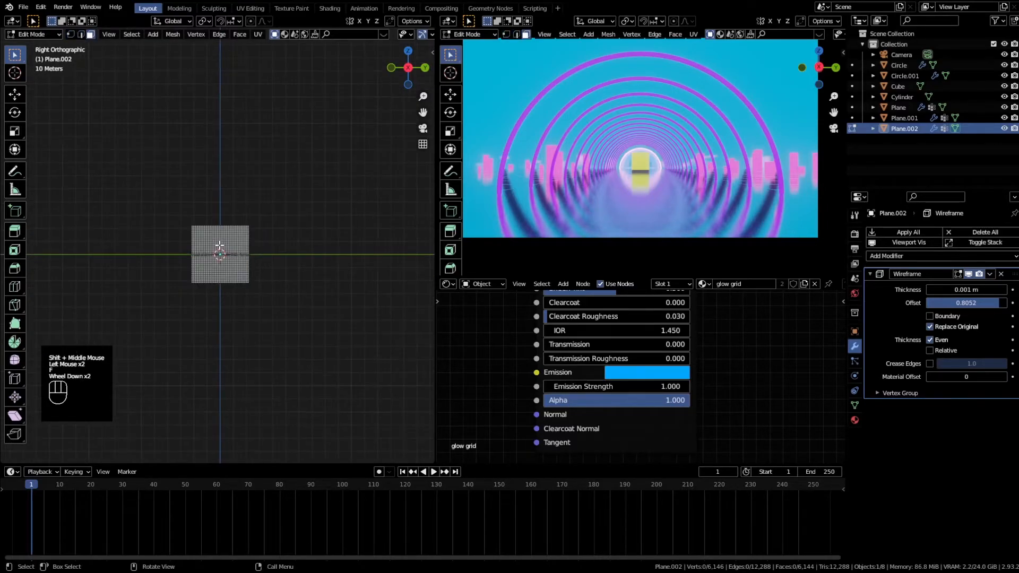
scroll(221, 244, "up", 3)
key("c")
left_click(233, 255)
right_click(232, 255)
mouse_move(233, 256)
middle_mouse_down()
mouse_move(338, 253)
mouse_move(269, 243)
mouse_move(313, 232)
mouse_move(251, 255)
mouse_move(260, 223)
middle_mouse_up()
key("ctrl+i")
scroll(268, 244, "up", 3)
scroll(313, 232, "down", 1)
key("x")
left_click(313, 232)
key("Tab")
scroll(251, 255, "down", 2)
scroll(260, 223, "up", 2)
scroll(261, 217, "down", 1)
Delete the 4 by 4 block of faces behind the far arch from the grid wall
left_click(261, 217)
left_click(345, 159)
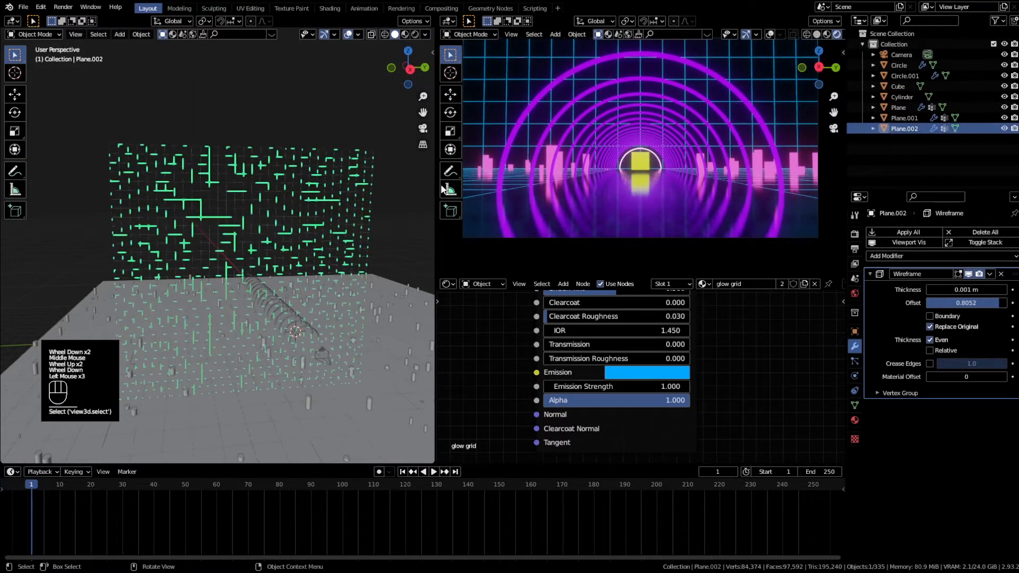
key("Tab")
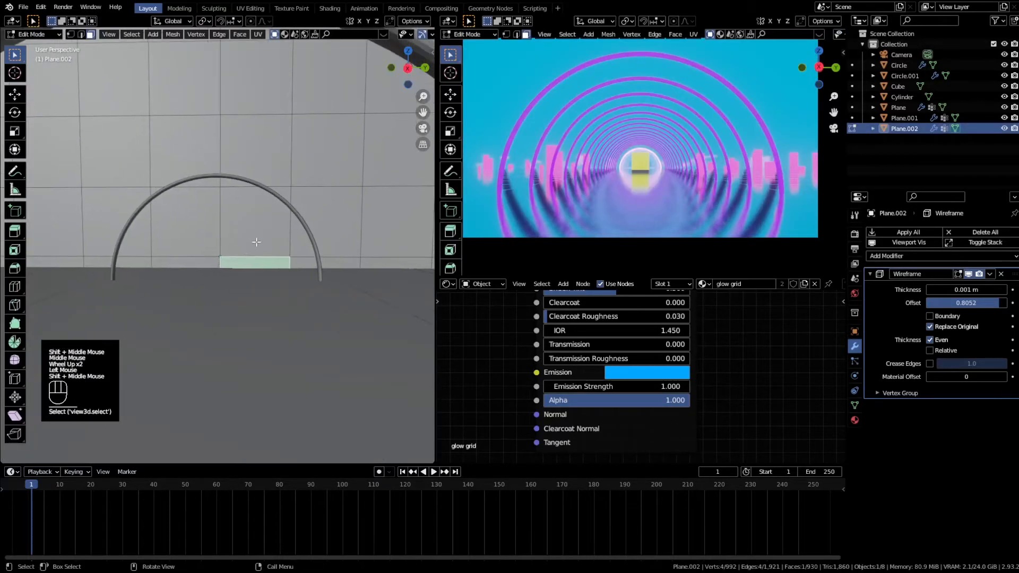
key("c")
scroll(220, 279, "up", 12)
left_click(218, 266)
right_click(229, 243)
key("x")
left_click(228, 249)
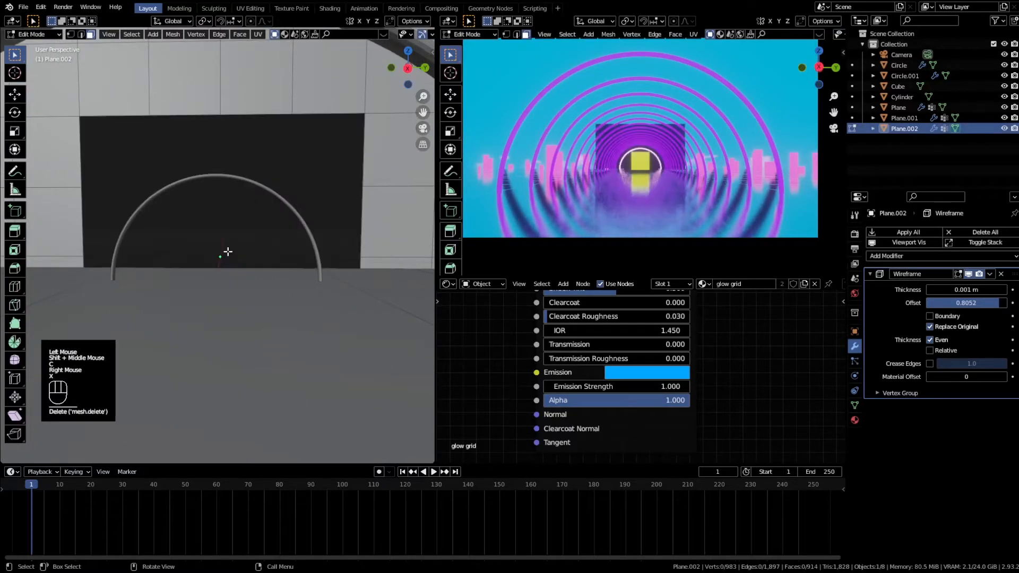
key("Tab")
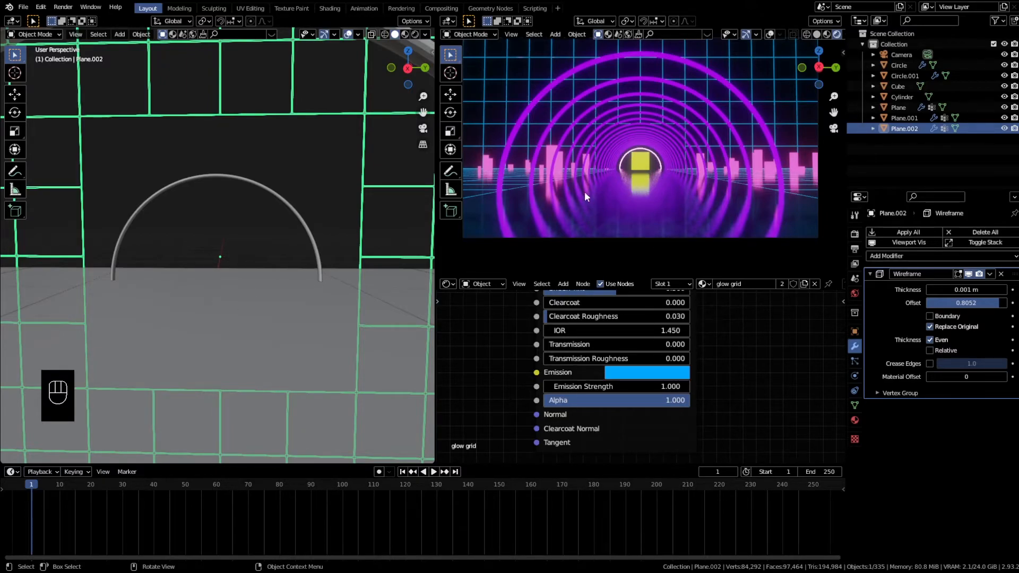
scroll(310, 246, "down", 2)
scroll(310, 246, "up", 1)
middle_click_drag(273, 254, 211, 268)
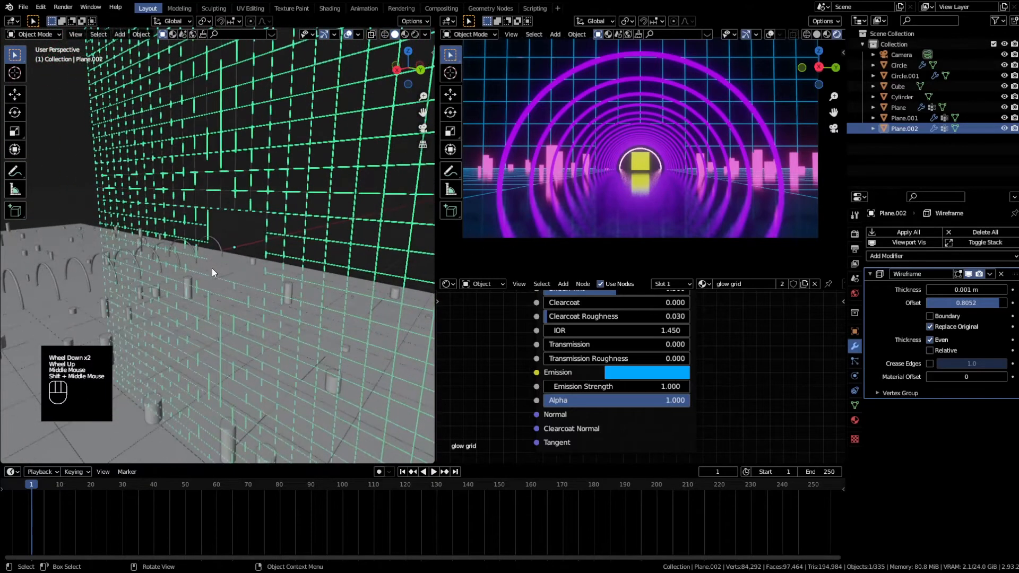
Increase the Array count of the glowing arches to extend the tunnel farther into the distance
left_click(180, 253)
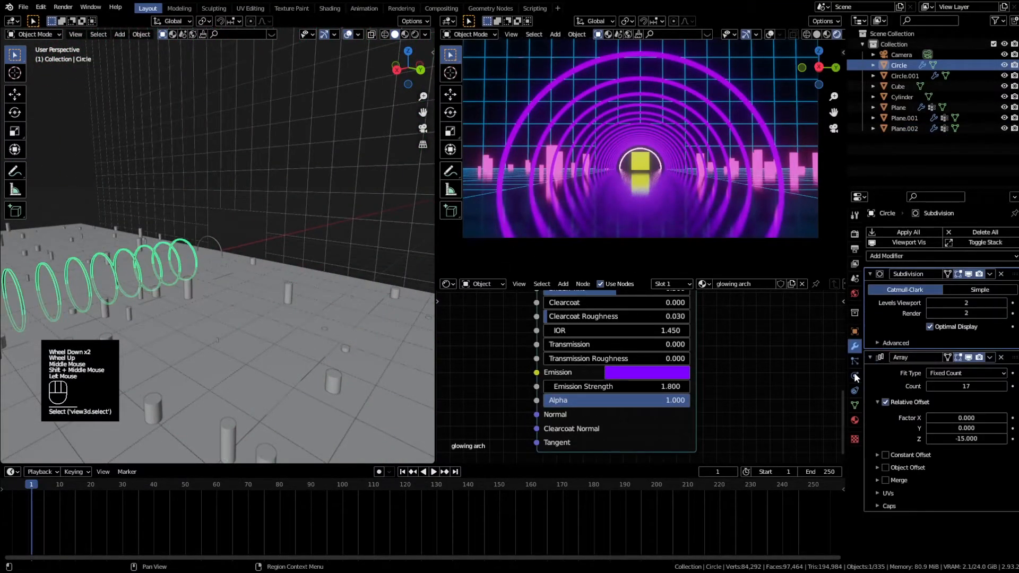
key("ctrl+c")
left_click_drag(958, 386, 1001, 386)
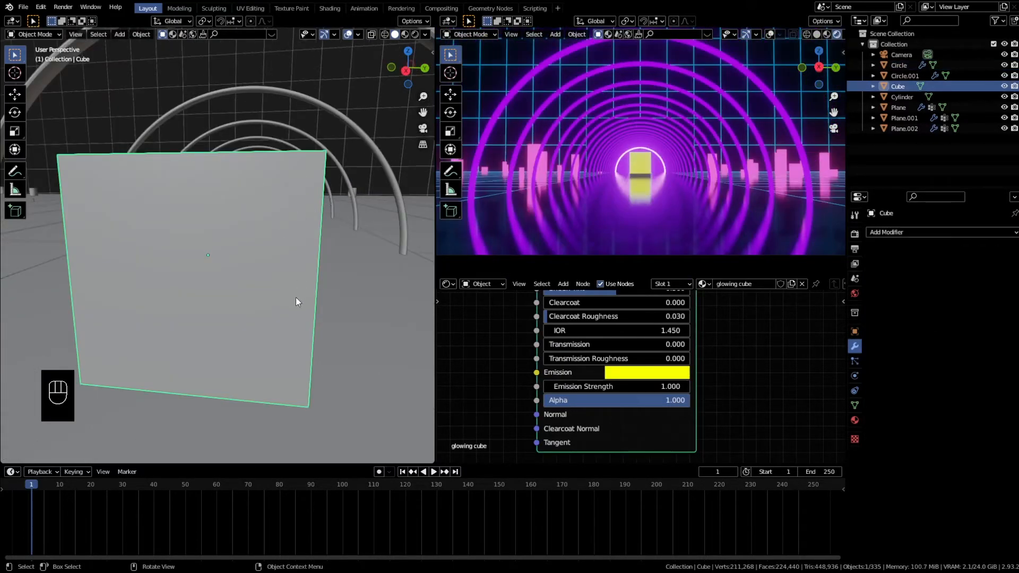
Add a Wireframe modifier to the source cylinder of the pink glowing rods
scroll(297, 301, "down", 3)
left_click(280, 251)
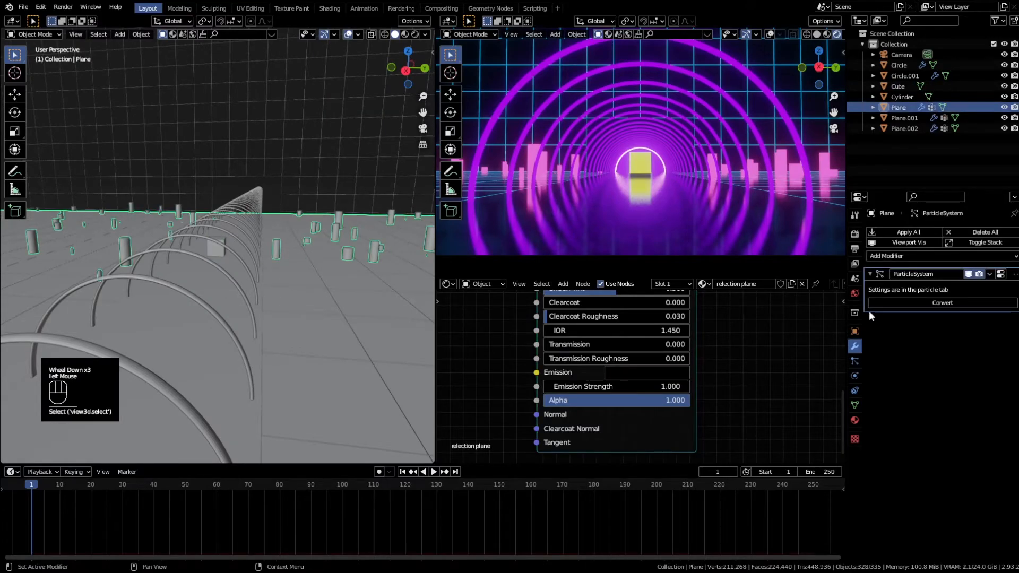
scroll(301, 352, "down", 1)
middle_click_drag(301, 352, 136, 346, "shift")
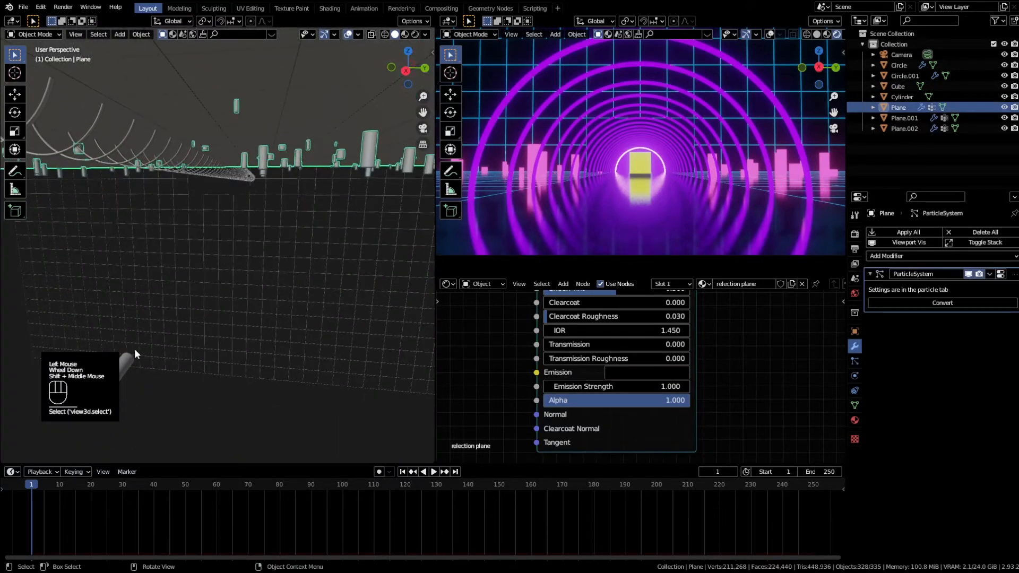
left_click(135, 346)
left_click(133, 351)
left_click(907, 234)
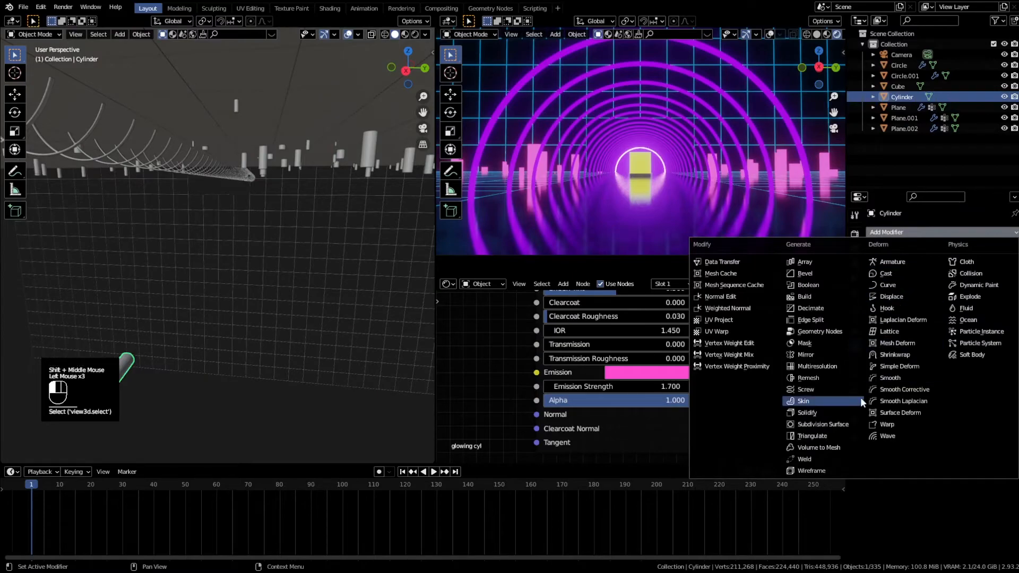
left_click(818, 456)
Add a Wireframe modifier to the yellow cube and set its thickness to 0.529 m
scroll(755, 261, "up", 1)
middle_click_drag(755, 260, 657, 153, "shift")
scroll(577, 177, "up", 1)
scroll(638, 187, "up", 3)
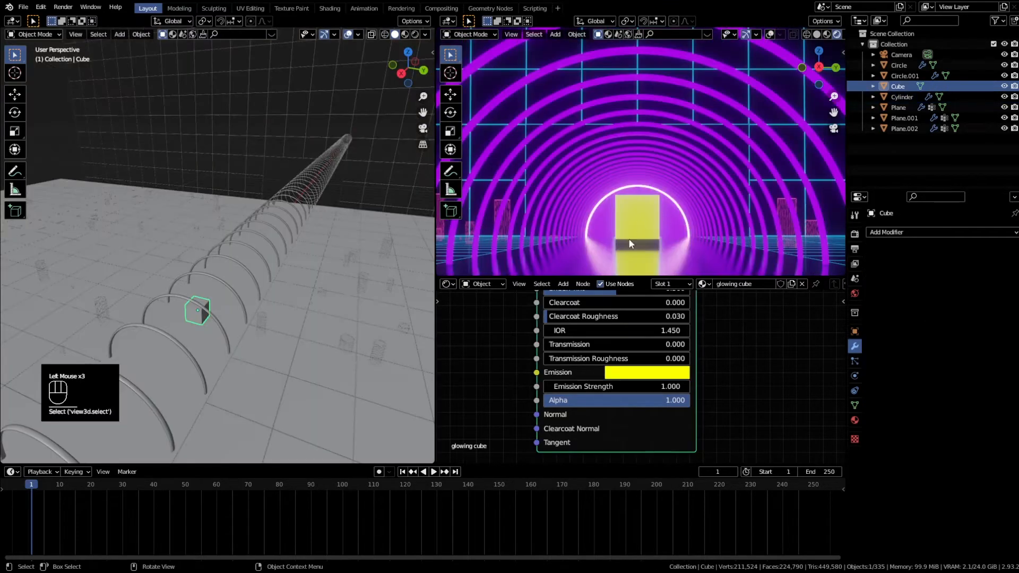
left_click(934, 232)
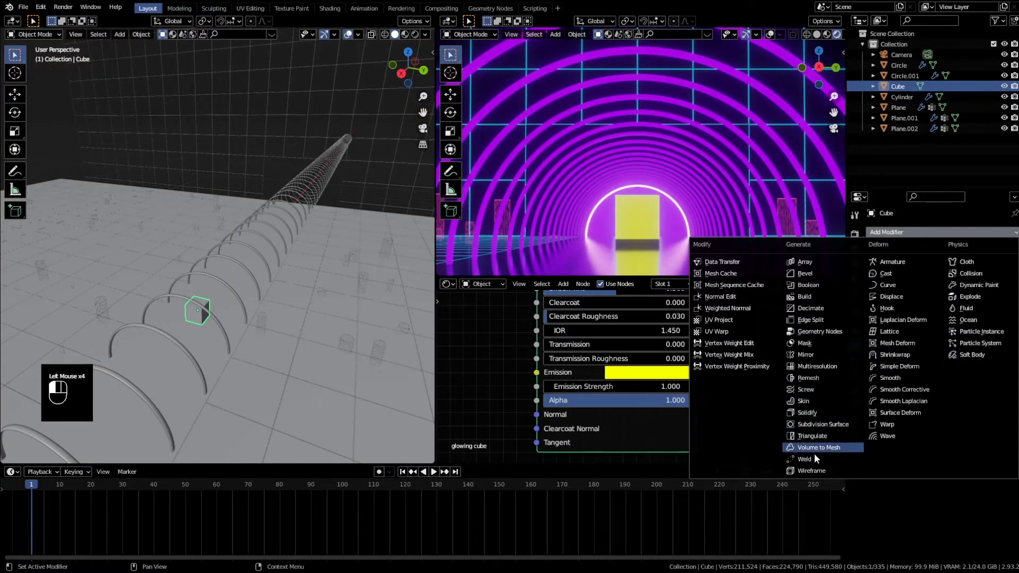
left_click(812, 471)
left_click_drag(966, 290, 1004, 289)
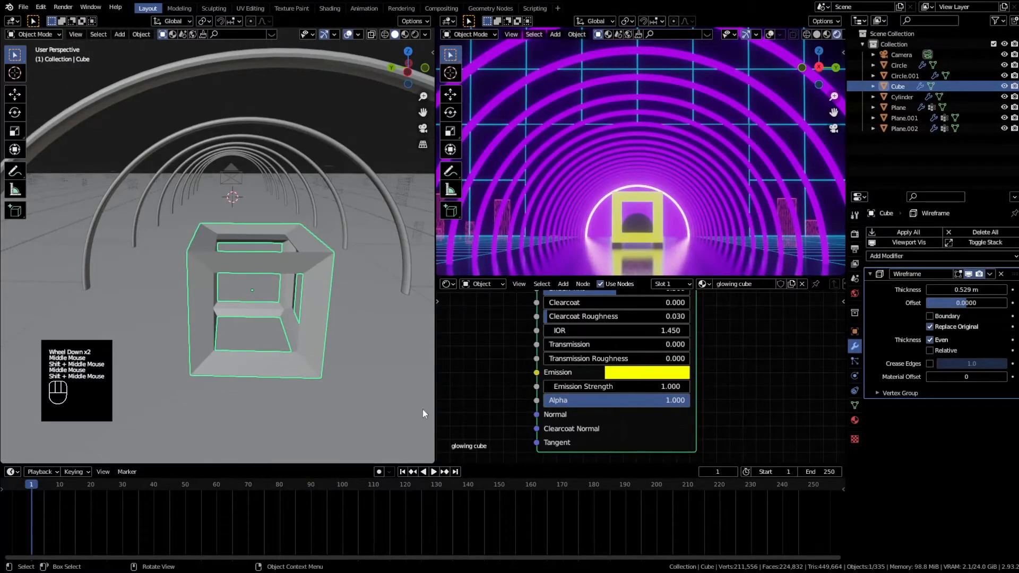
scroll(616, 247, "down", 2)
scroll(629, 224, "up", 2)
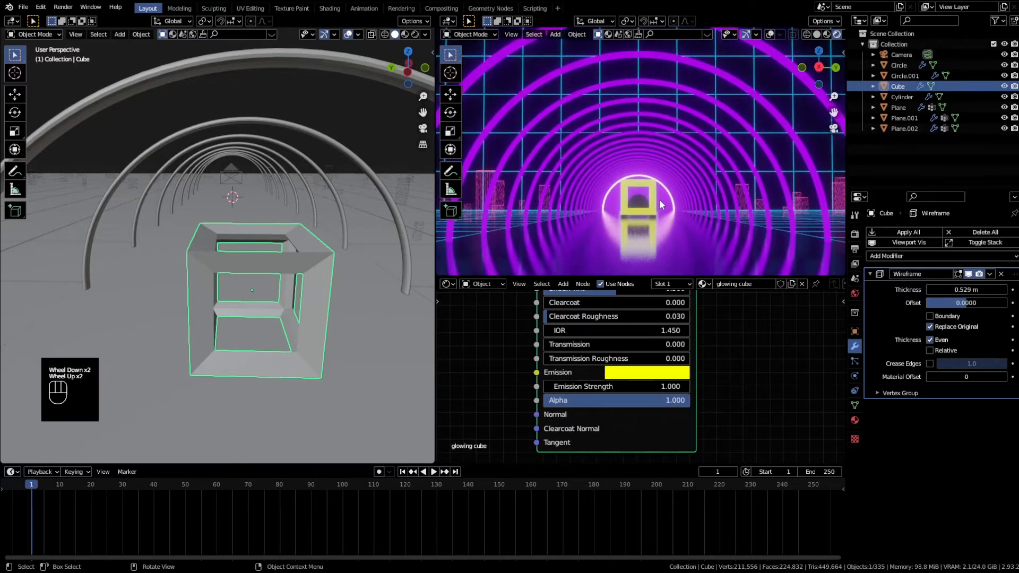
scroll(661, 204, "down", 1)
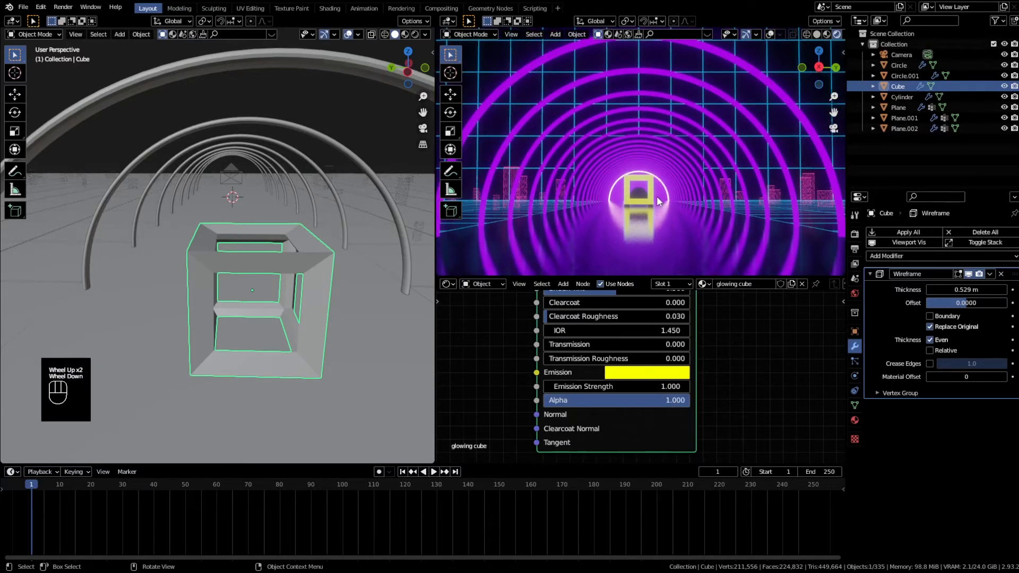
key("r")
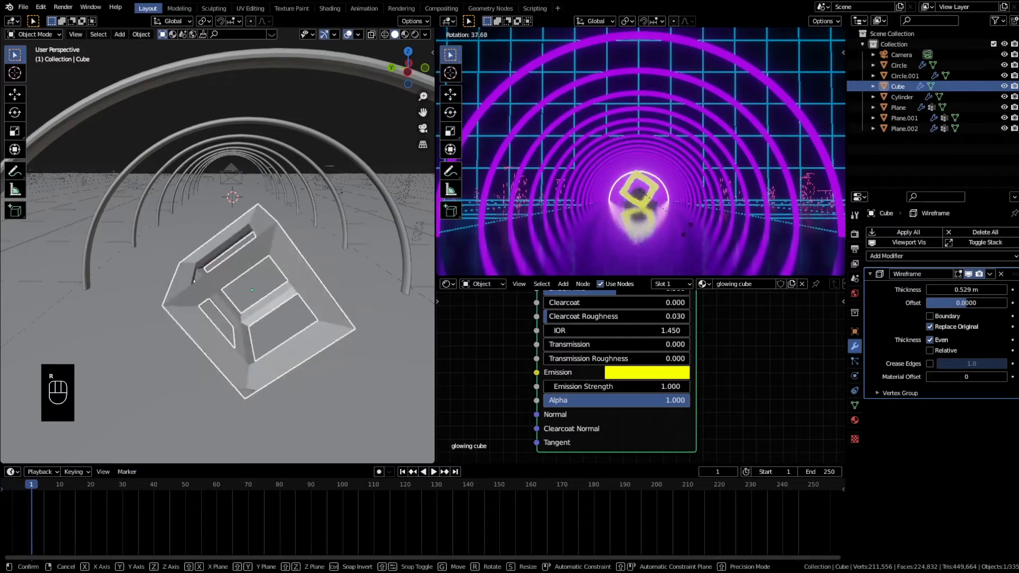
right_click(667, 187)
Turn on auto keying and reveal the timeline's channel list
middle_click_drag(358, 264, 364, 422)
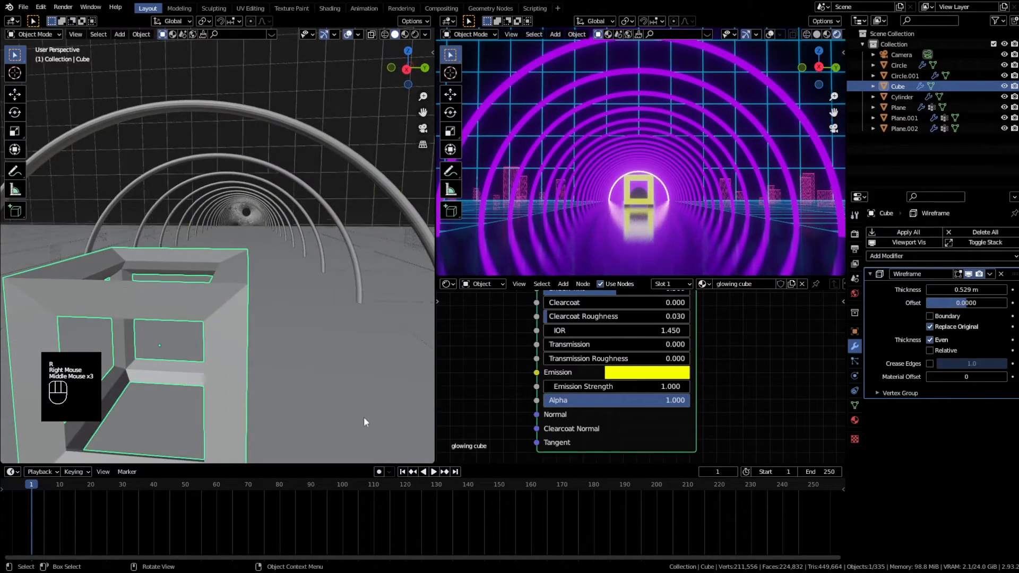
left_click(378, 472)
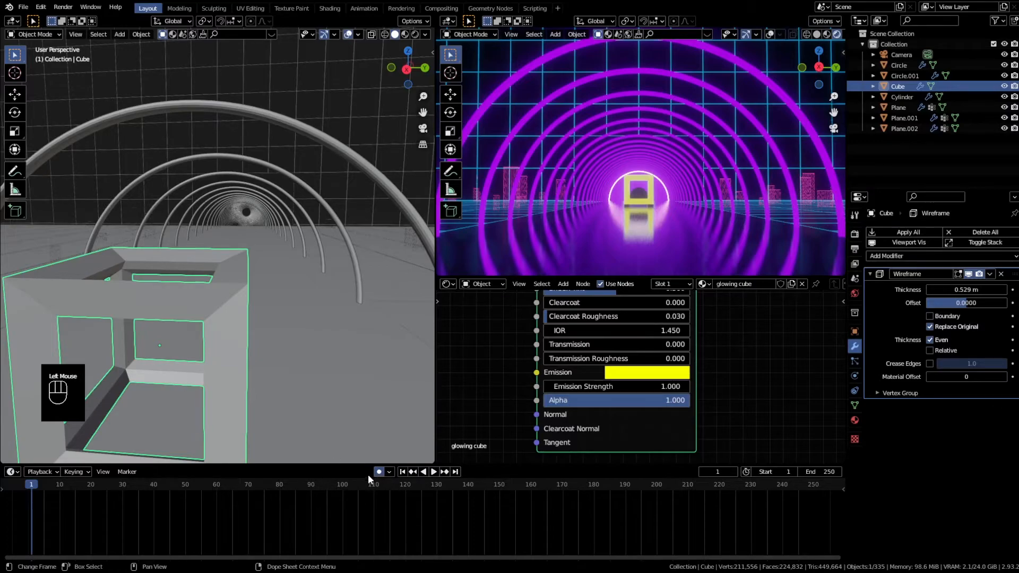
scroll(154, 437, "down", 2)
left_click(3, 492)
middle_click_drag(228, 387, 291, 374, "shift")
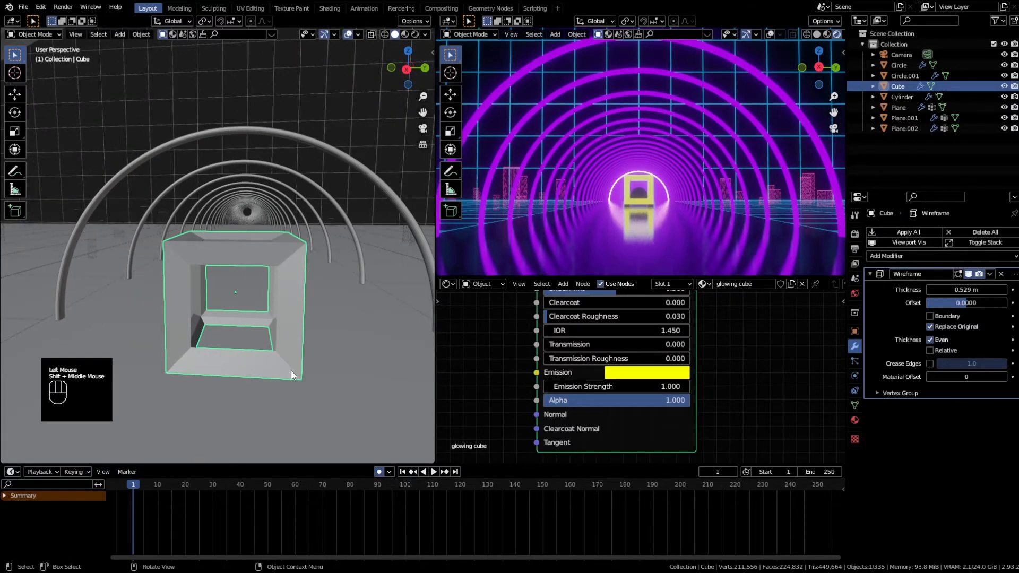
Try auto-keying the cube at frame 1 by moving and rotating it freehand
key("i")
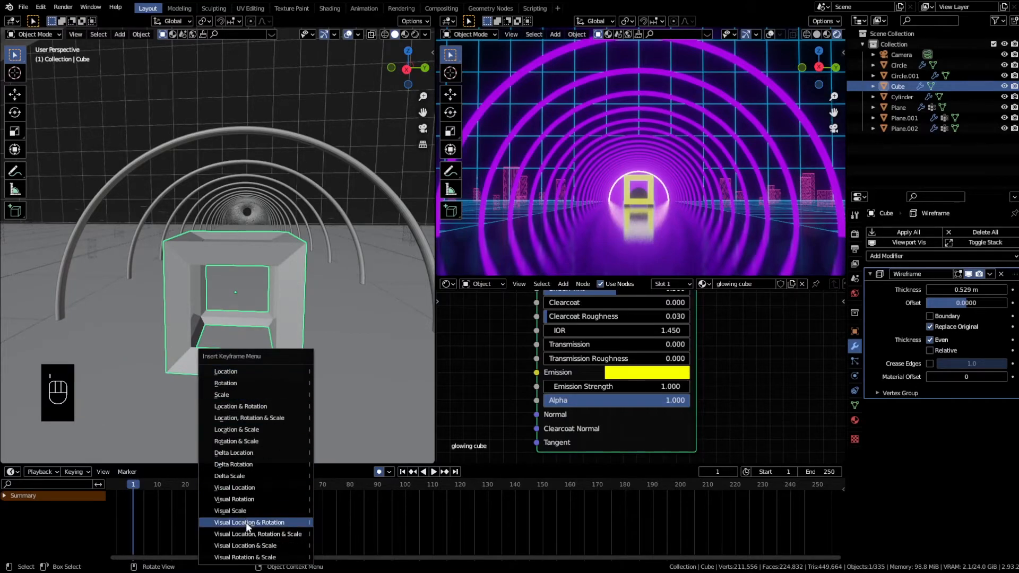
key("g")
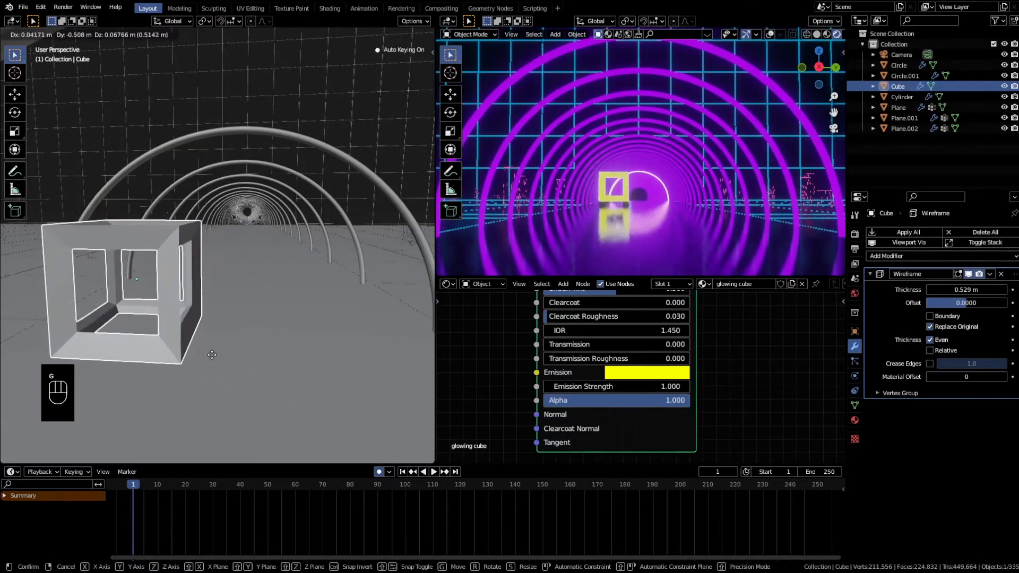
left_click(265, 280)
key("r")
left_click(222, 463)
left_click(4, 495)
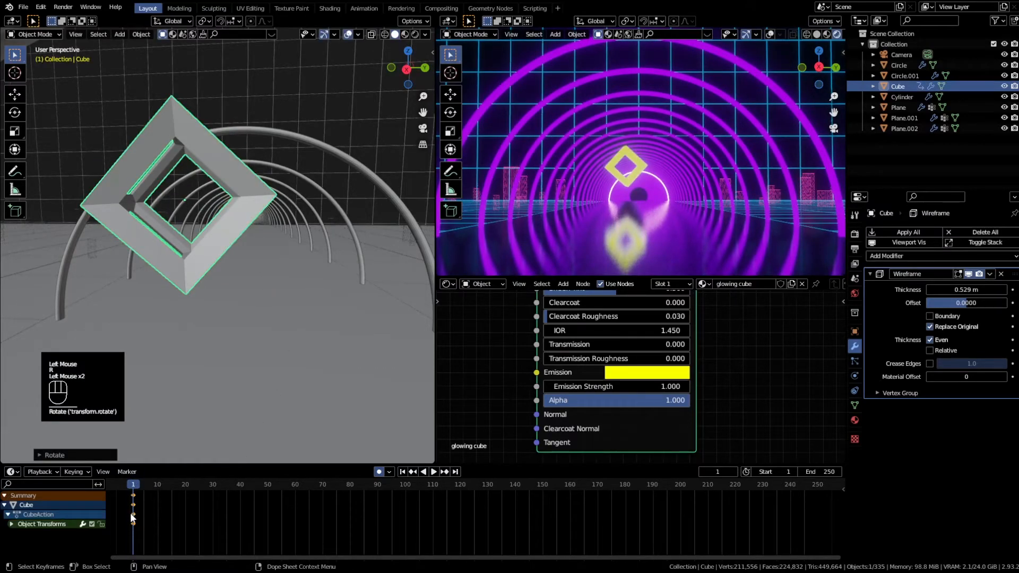
Undo the cube's freehand move and rotation
key("BackSpace")
key("BackSpace")
key("BackSpace")
key("BackSpace")
key("BackSpace")
key("BackSpace")
key("BackSpace")
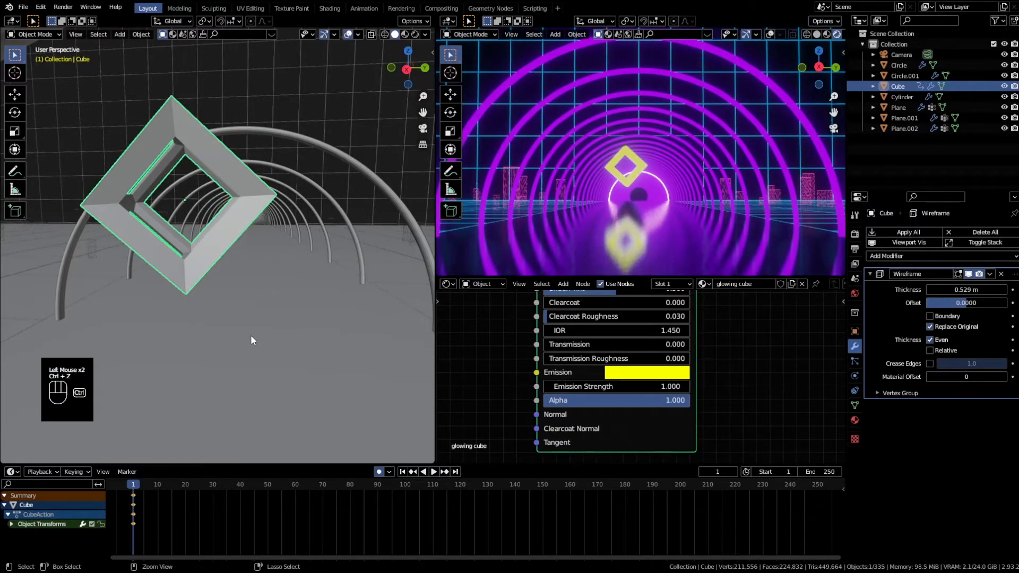
key("KP_Enter")
Rotate the cube at frame 1 by 45° about the global Y axis and 45° about the global X axis
key("r")
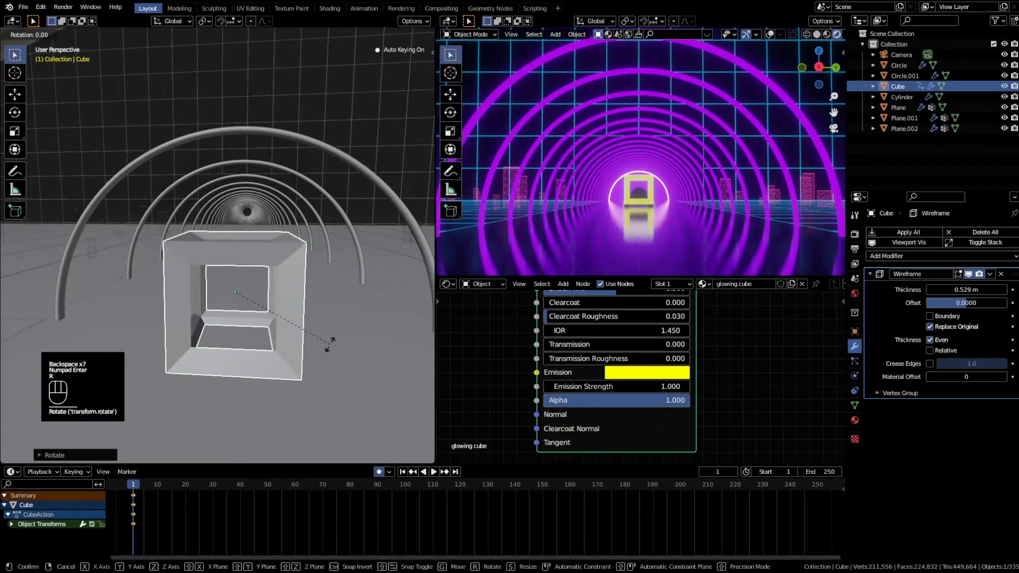
type("y")
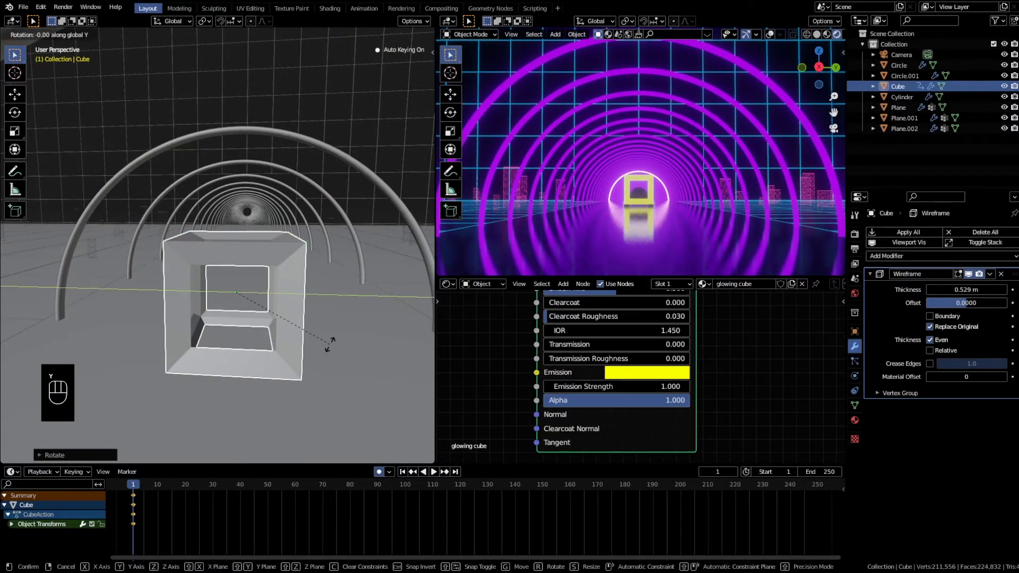
type("45")
key("KP_Enter")
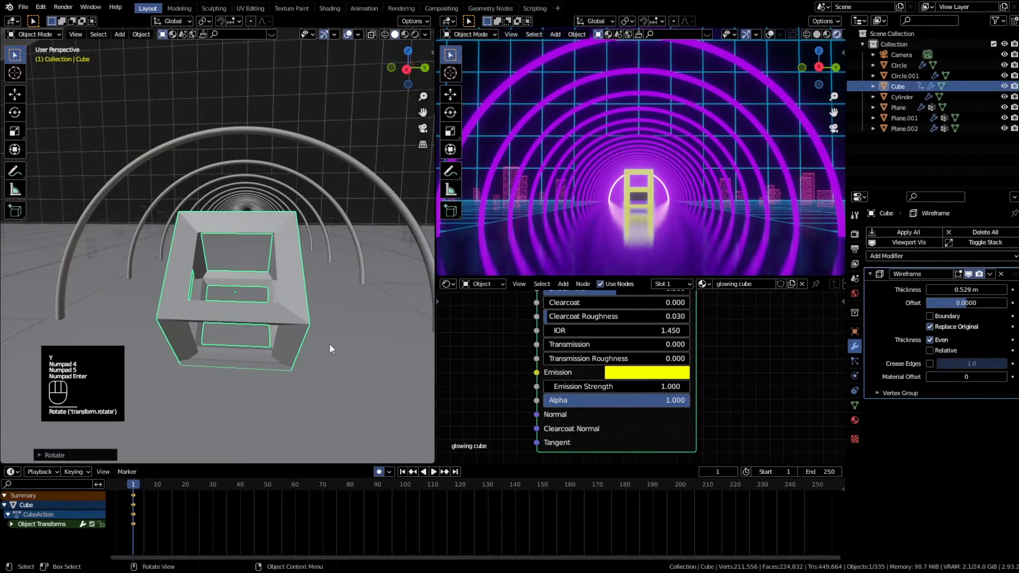
key("r")
type("x")
type("45")
key("KP_Enter")
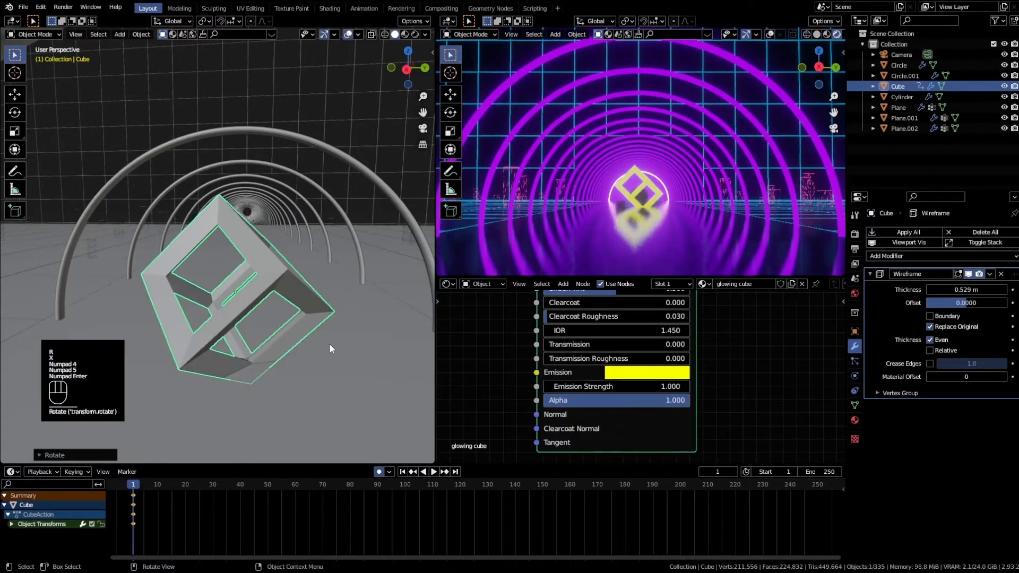
Key the cube at frame 30 with a 180° rotation about the global Z axis
scroll(732, 230, "up", 2)
middle_click_drag(731, 231, 718, 158, "shift")
scroll(718, 157, "up", 2)
middle_click_drag(667, 138, 699, 193, "shift")
key("r")
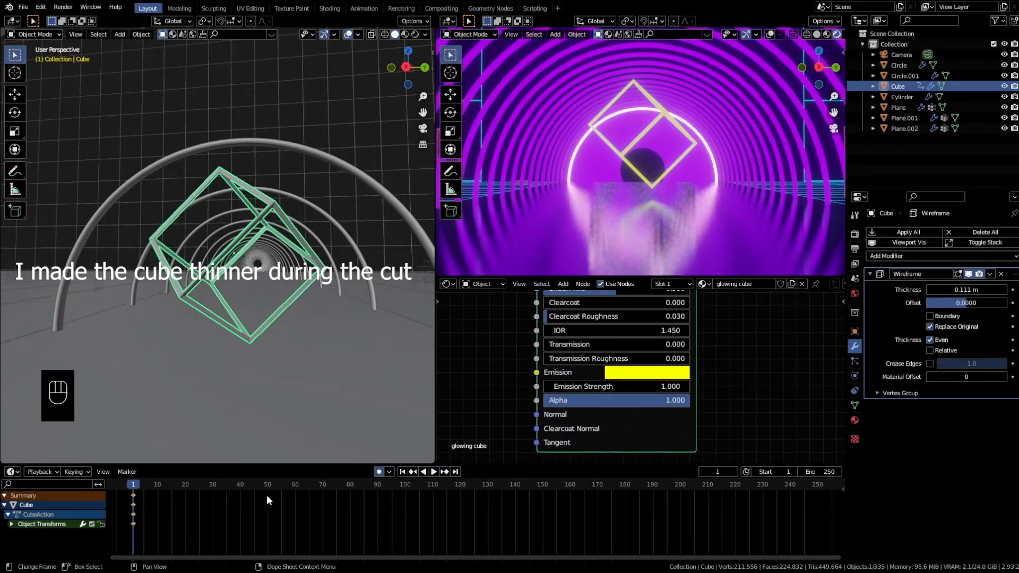
left_click_drag(189, 486, 212, 489)
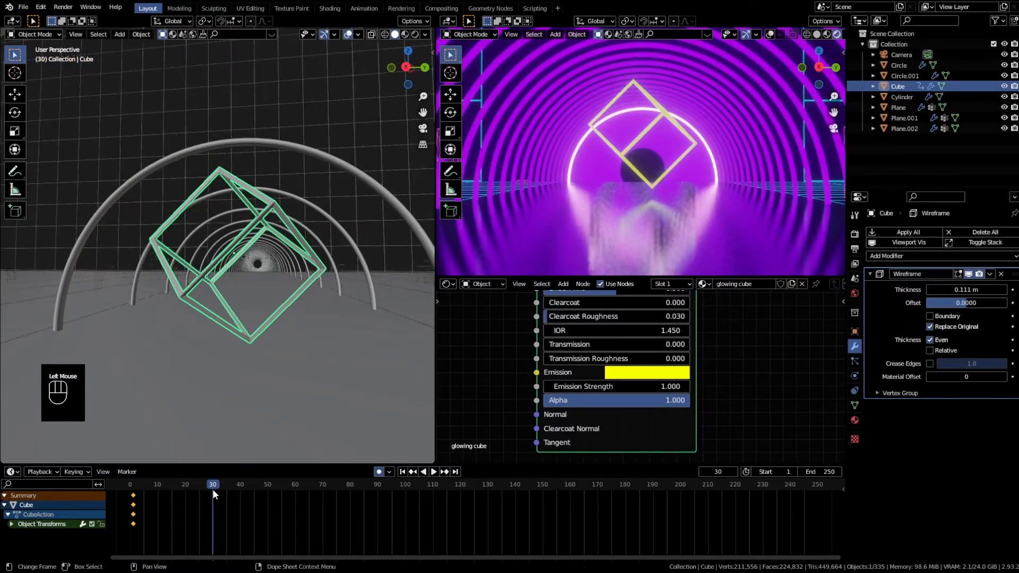
type("rz")
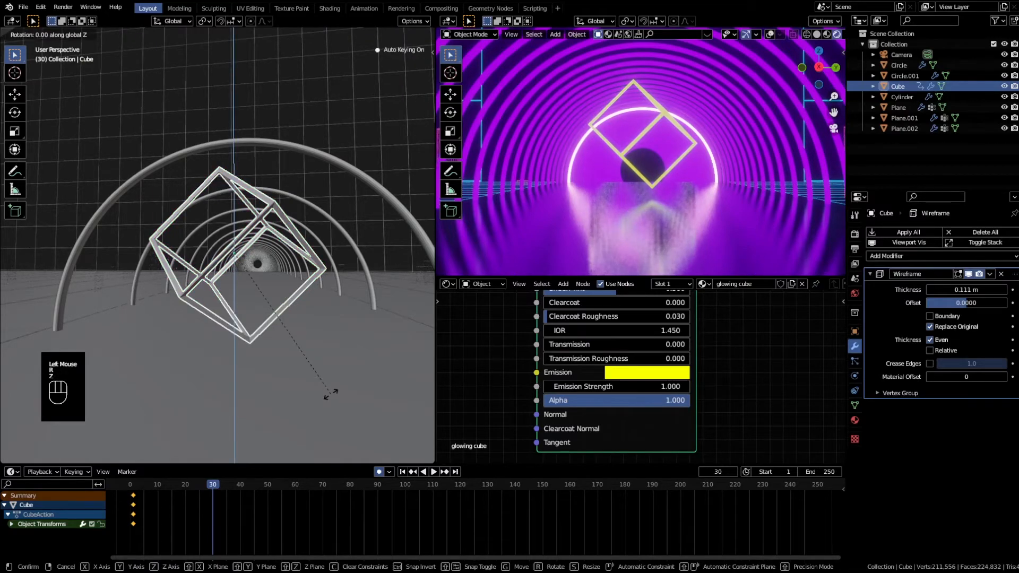
type("180")
key("KP_Enter")
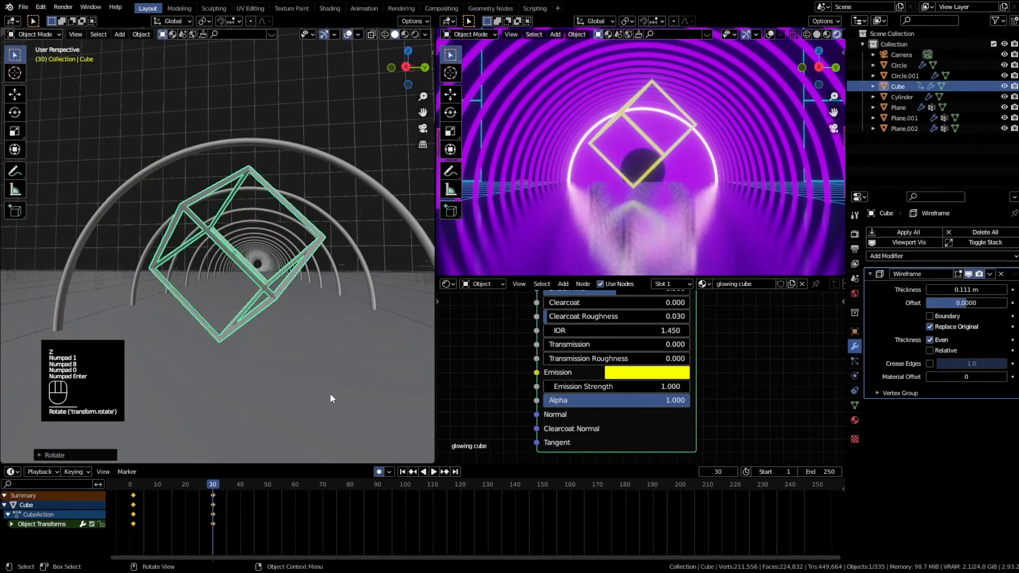
Key the cube at frame 60 with a further 180° rotation about the global Z axis
left_click(296, 484)
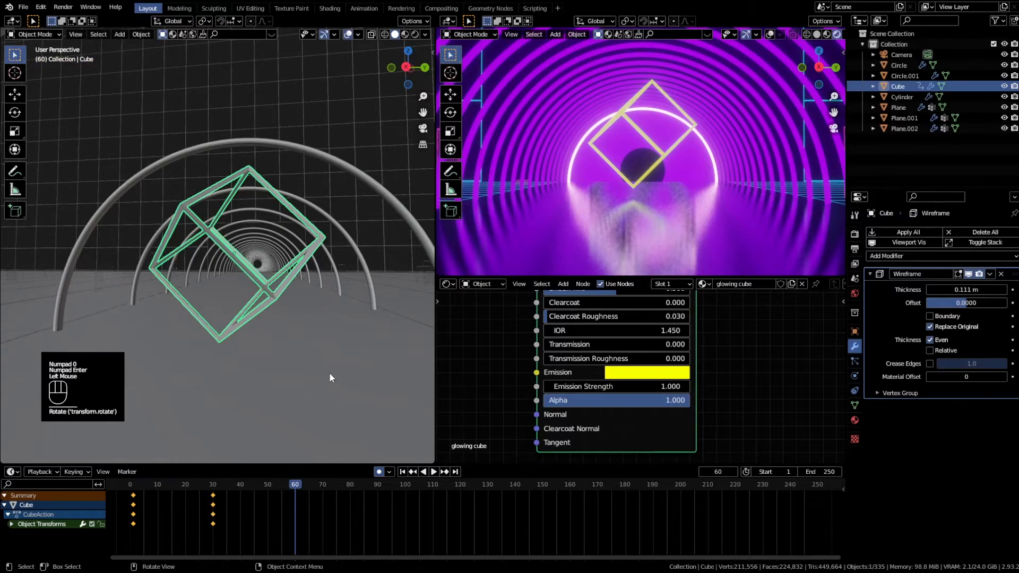
type("rz180")
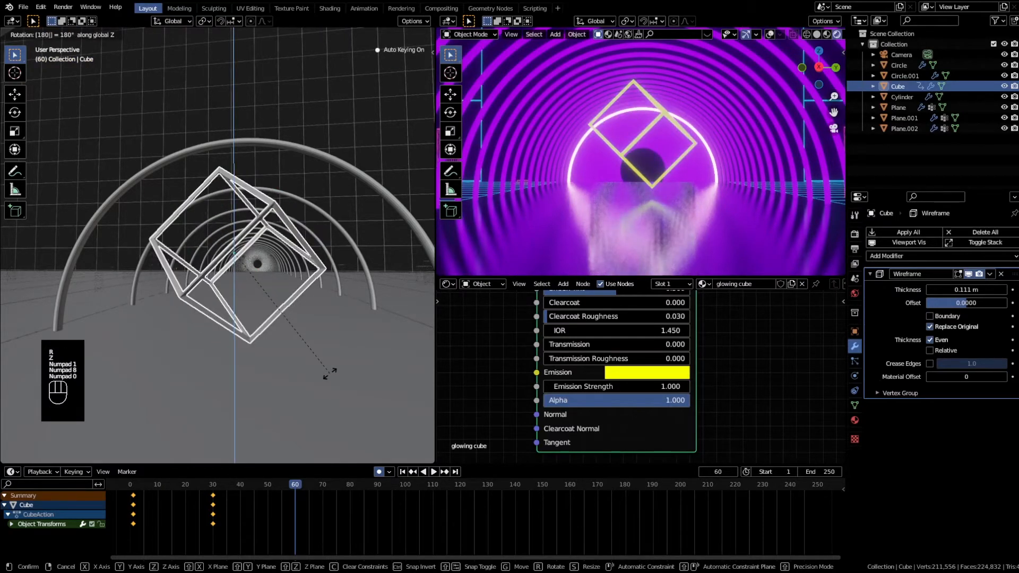
key("KP_Enter")
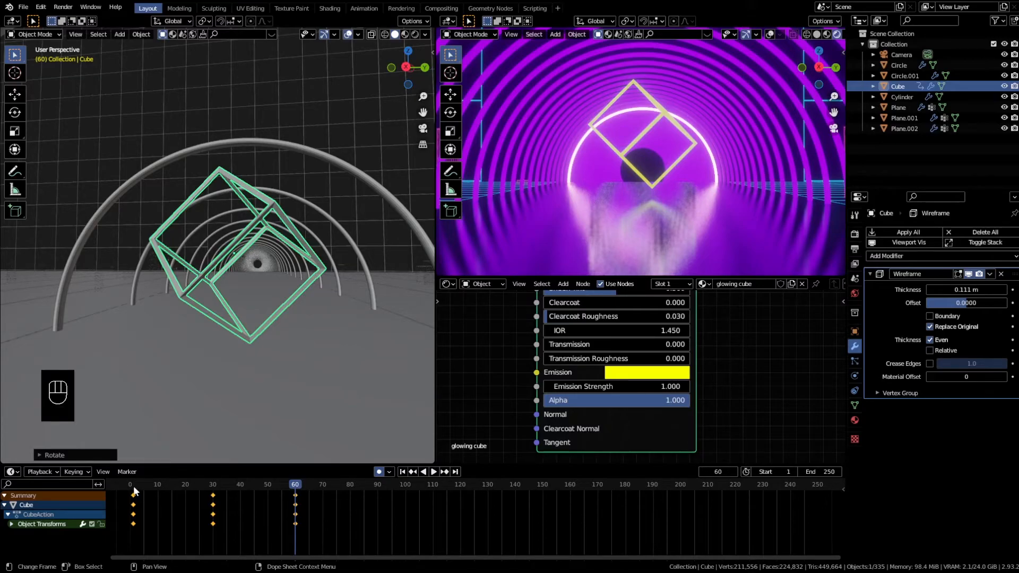
Play the cube's rotation animation from the start to check the spin
mouse_move(134, 491)
left_mouse_down()
mouse_move(254, 488)
mouse_move(119, 485)
left_mouse_up()
key("space")
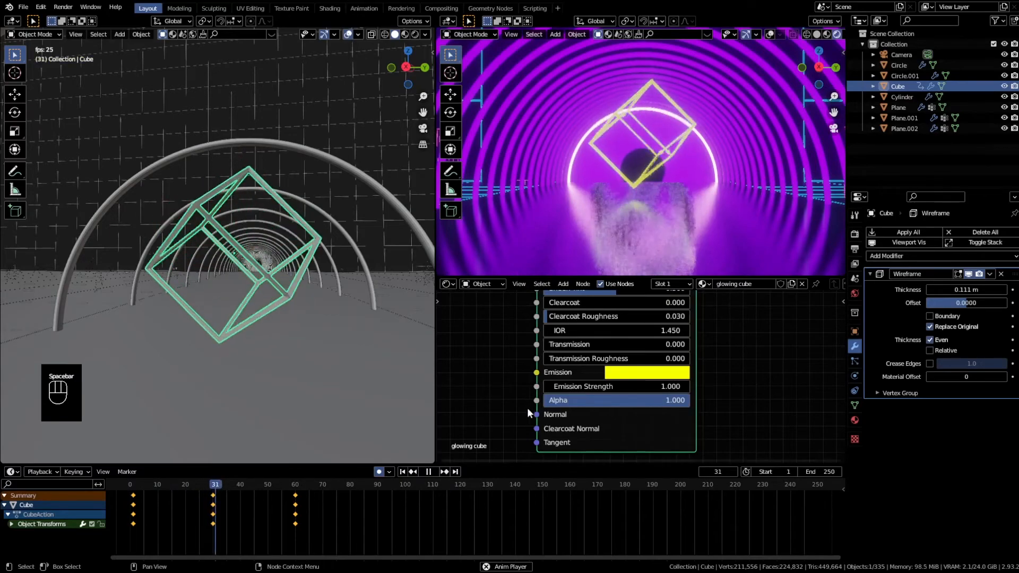
key("space")
Stretch the cube's keyframes in time from frame 1 so the last one falls on frame 150
left_click(133, 492)
scroll(305, 521, "down", 4)
middle_click_drag(422, 522, 340, 531, "shift")
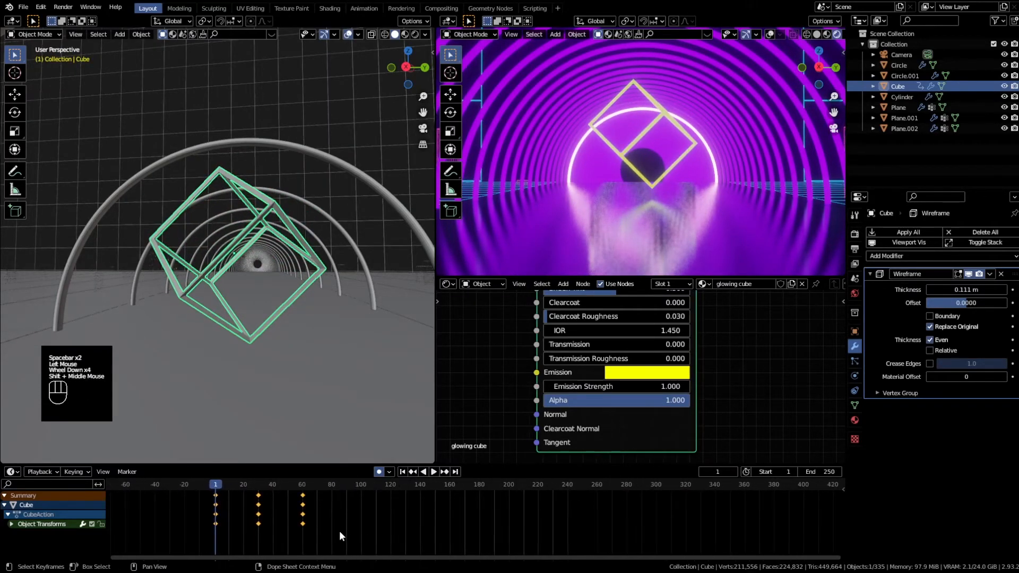
key("s")
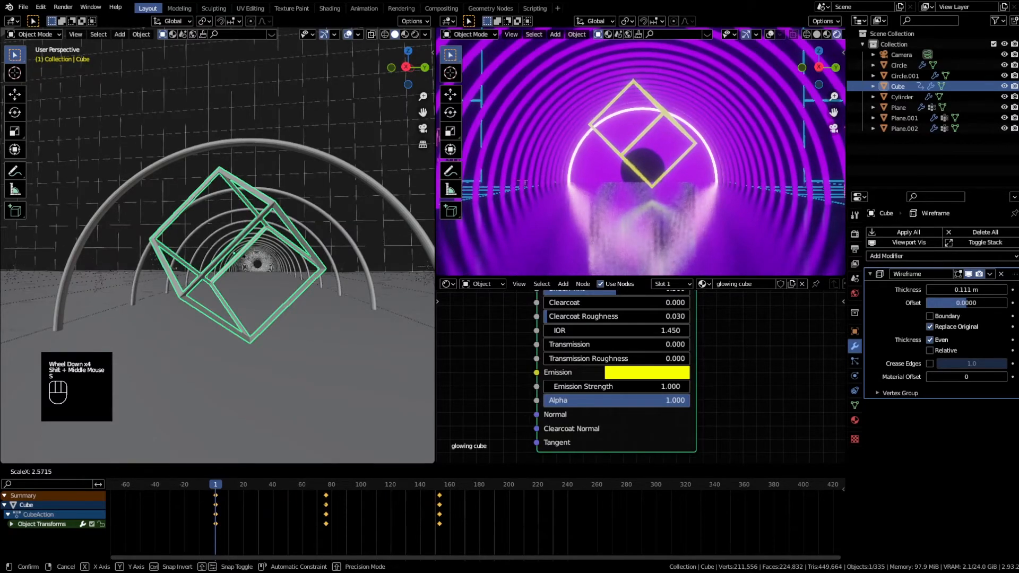
left_click(464, 501)
left_click_drag(435, 488, 435, 488)
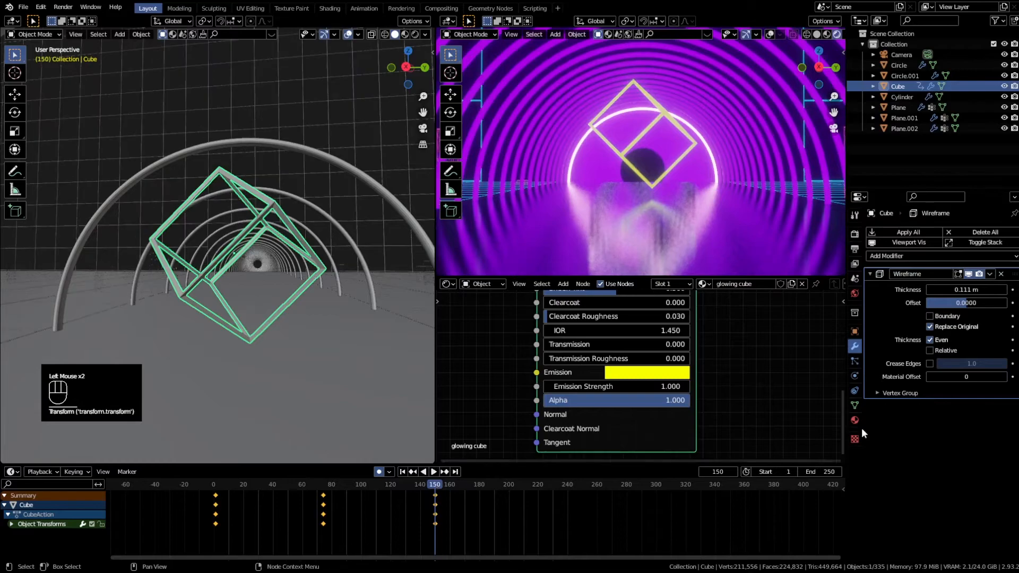
Set the scene's end frame to 300 in the output settings
left_click(855, 249)
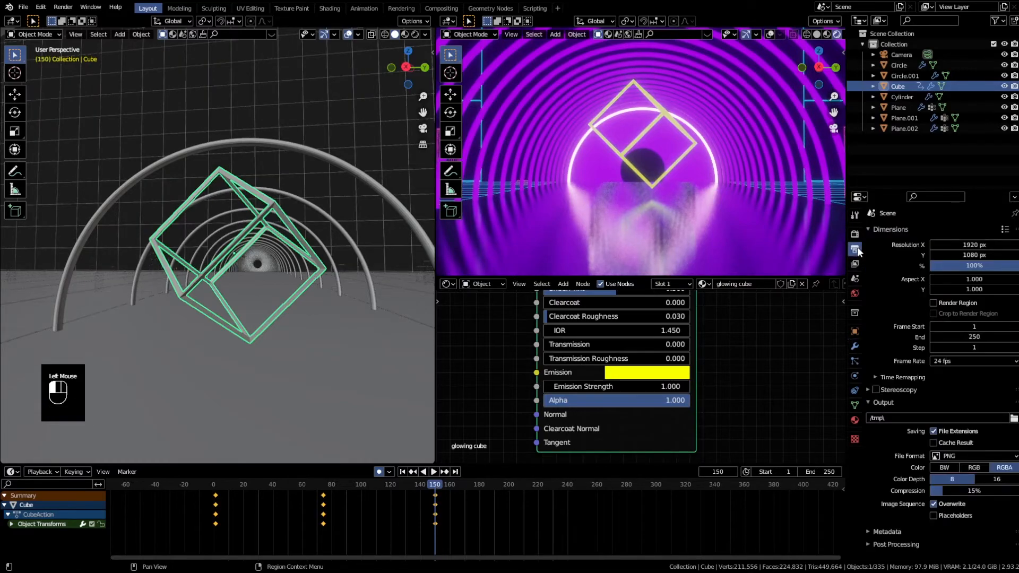
double_click(973, 337)
type("300")
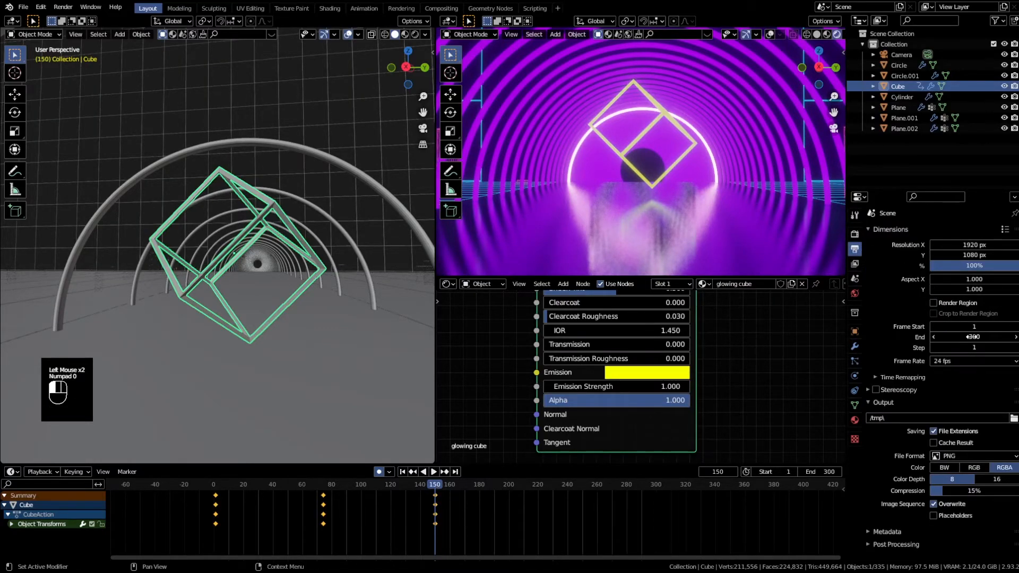
Set the scene's frame rate to 30 fps in the output settings
left_click(946, 362)
left_click(962, 413)
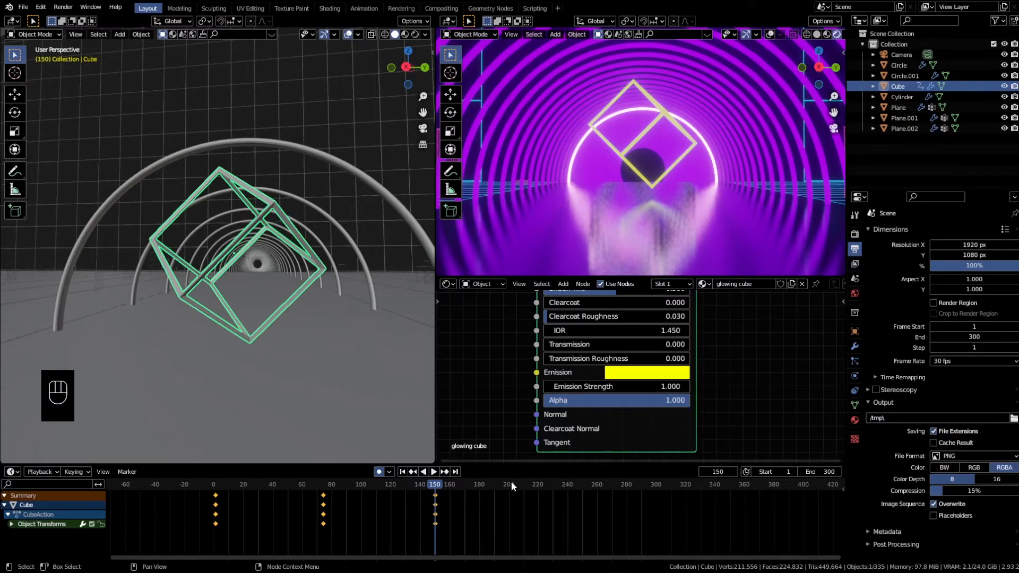
Play the cube's animation from frame 1 to check its speed at the current frame rate
left_click(418, 514)
scroll(464, 521, "down", 1)
scroll(464, 521, "up", 1)
scroll(439, 519, "down", 4)
left_click(469, 527)
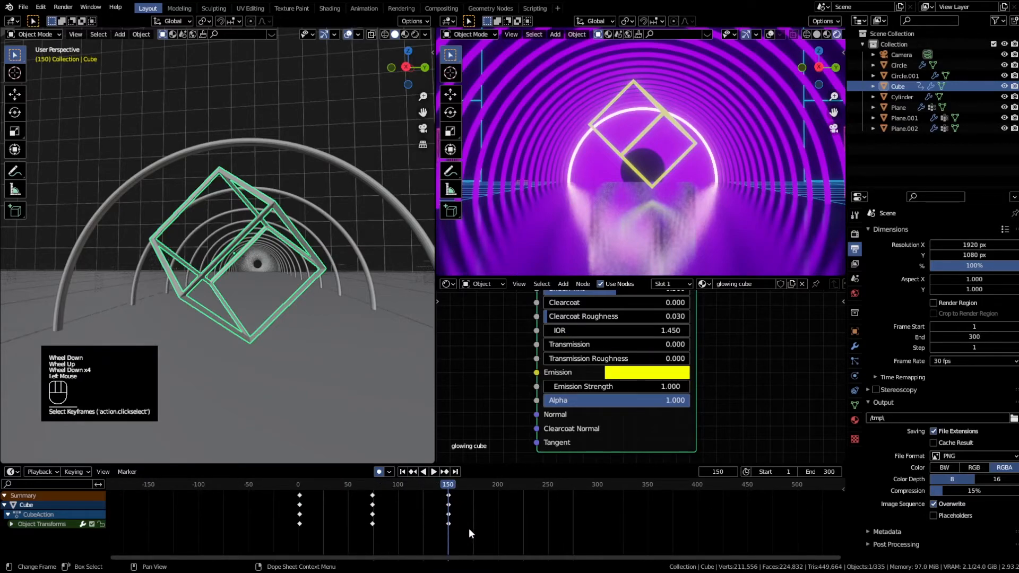
left_click(301, 489)
key("space")
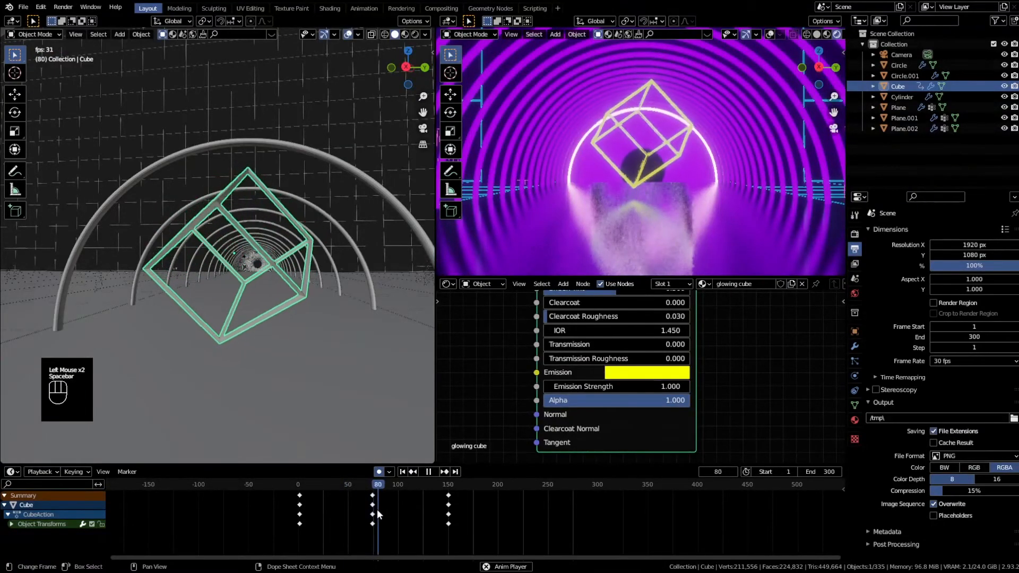
key("space")
Stretch all the cube's keyframes in time from frame 1 so the last one falls on frame 300
left_click(298, 489)
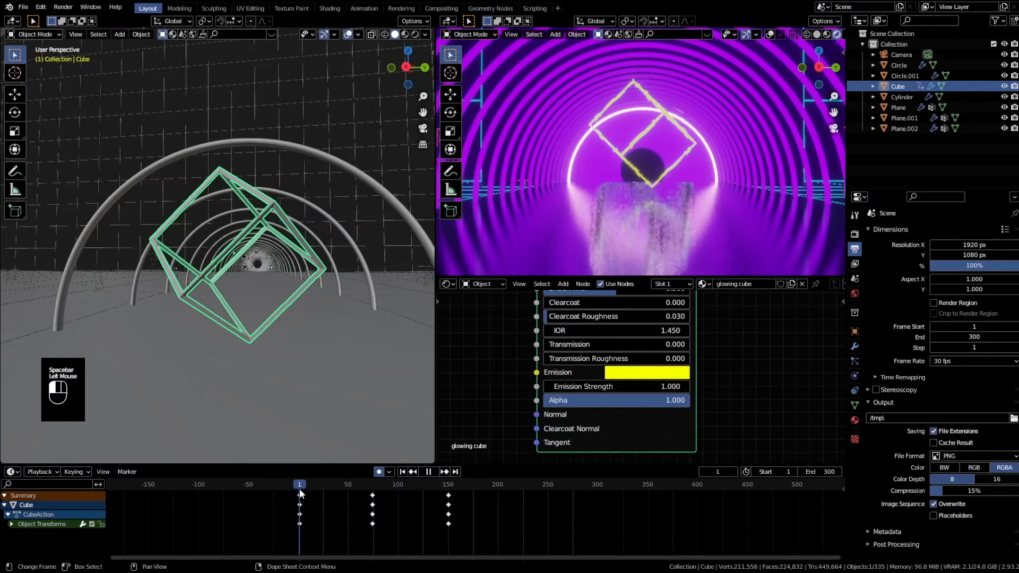
key("a")
key("s")
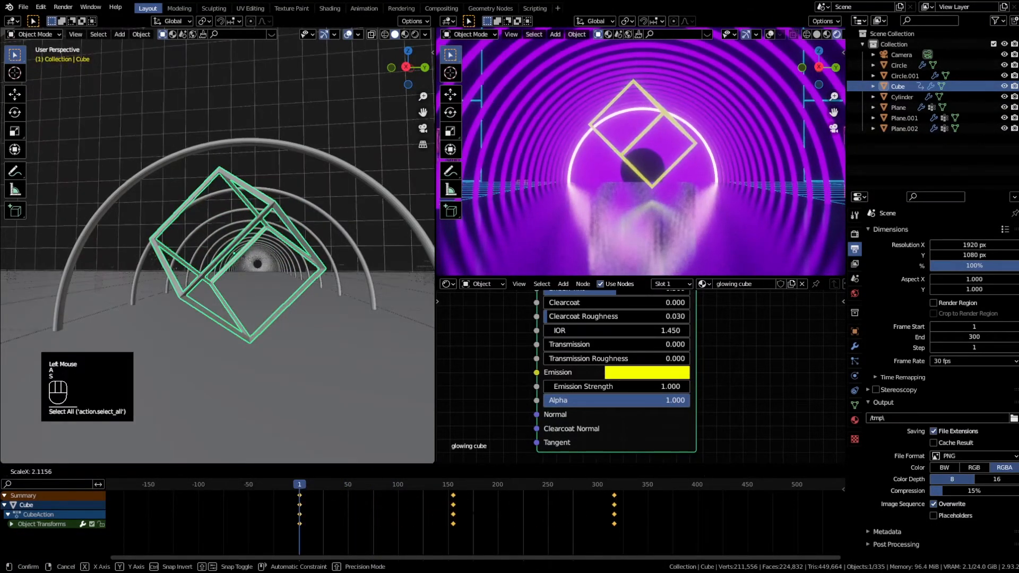
left_click(468, 511)
left_click(601, 486)
key("Down")
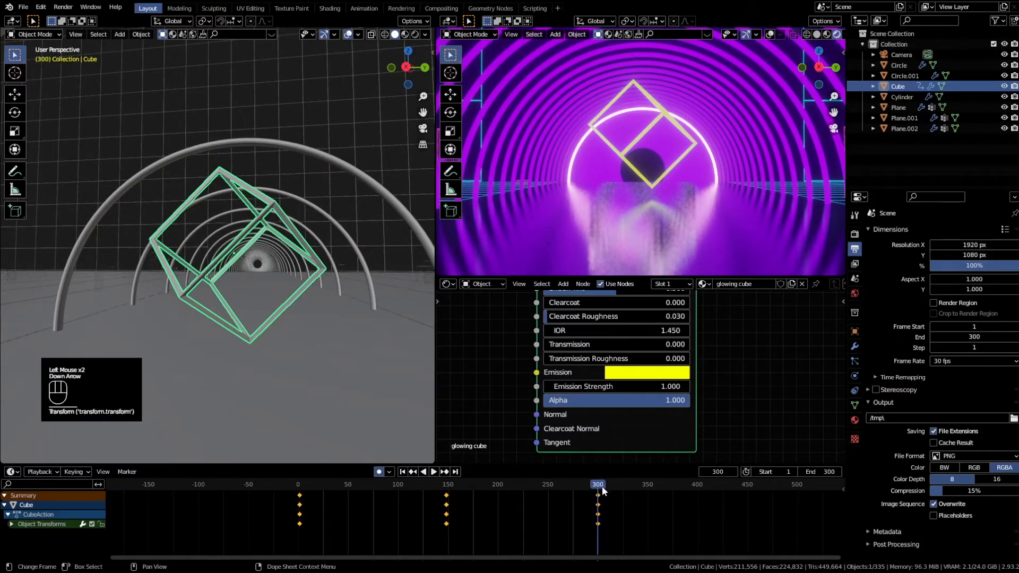
left_click(579, 504)
Play and scrub the stretched cube animation from its start to check the slower spin
left_click(307, 486)
key("space")
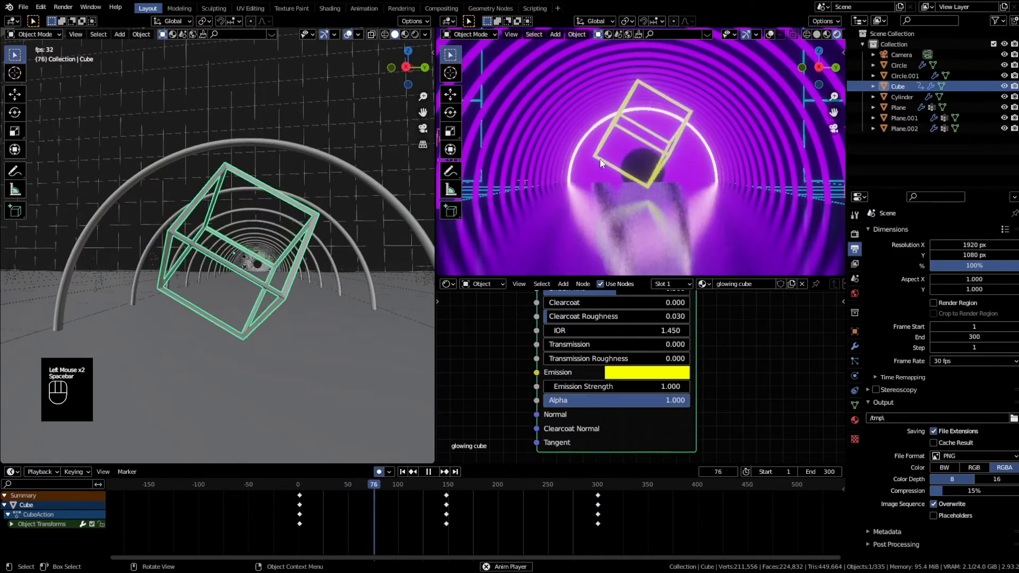
key("space")
left_click_drag(356, 483, 370, 486)
left_click_drag(304, 486, 310, 487)
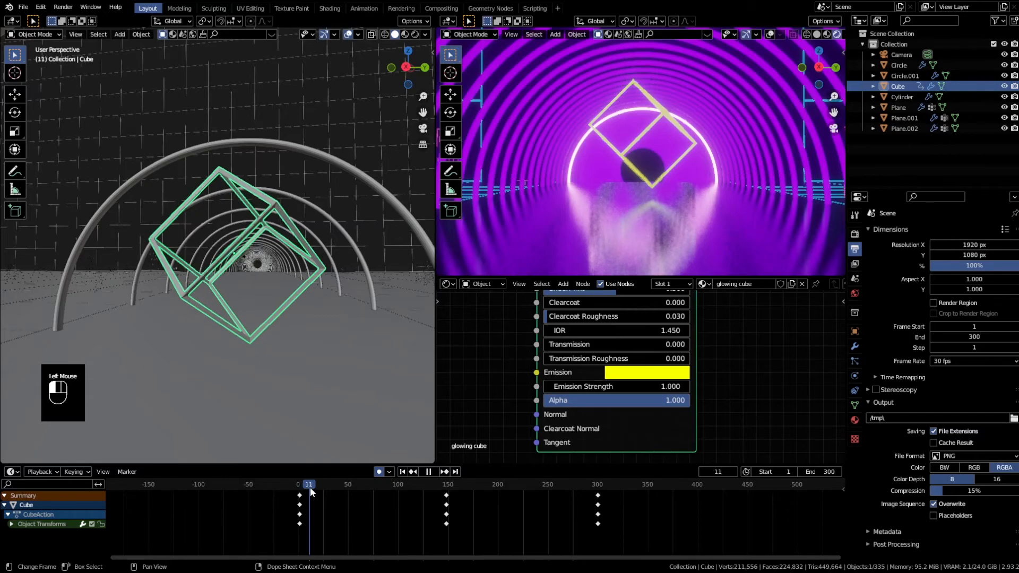
double_click(300, 501)
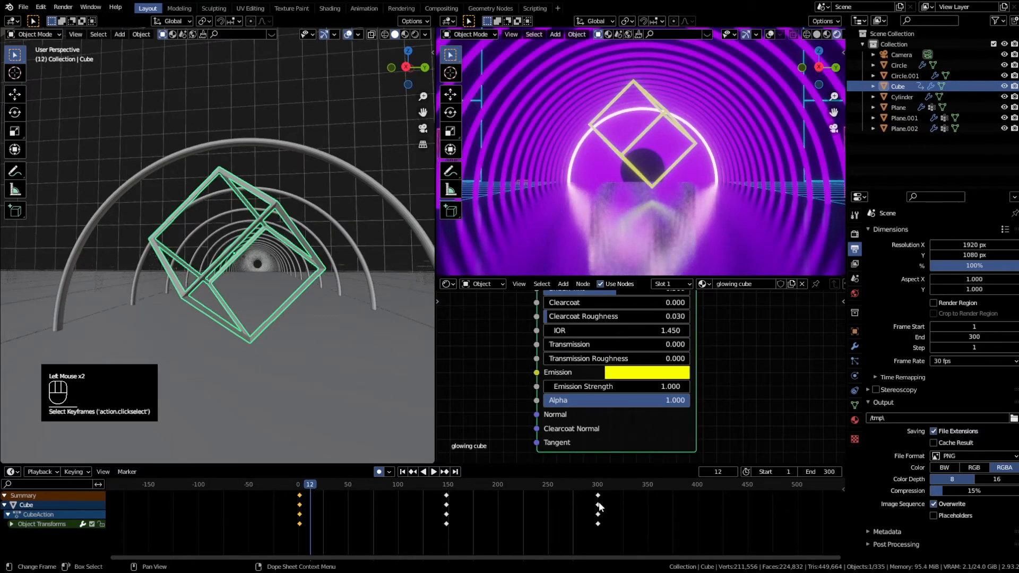
Key the cube at frame 70 lowered by about 0.05 m along the global Z axis
left_click_drag(379, 486, 368, 489)
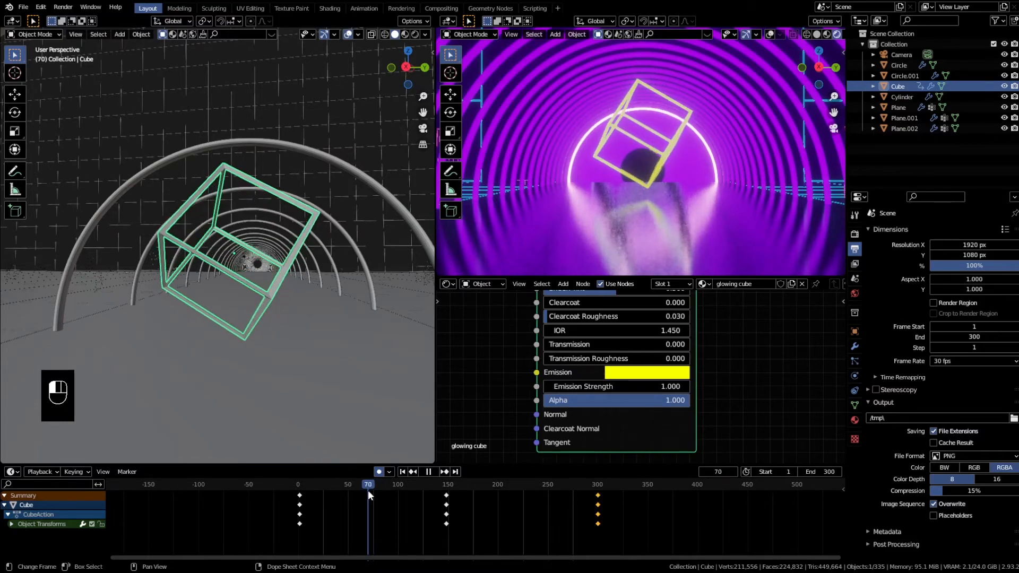
key("g")
key("z")
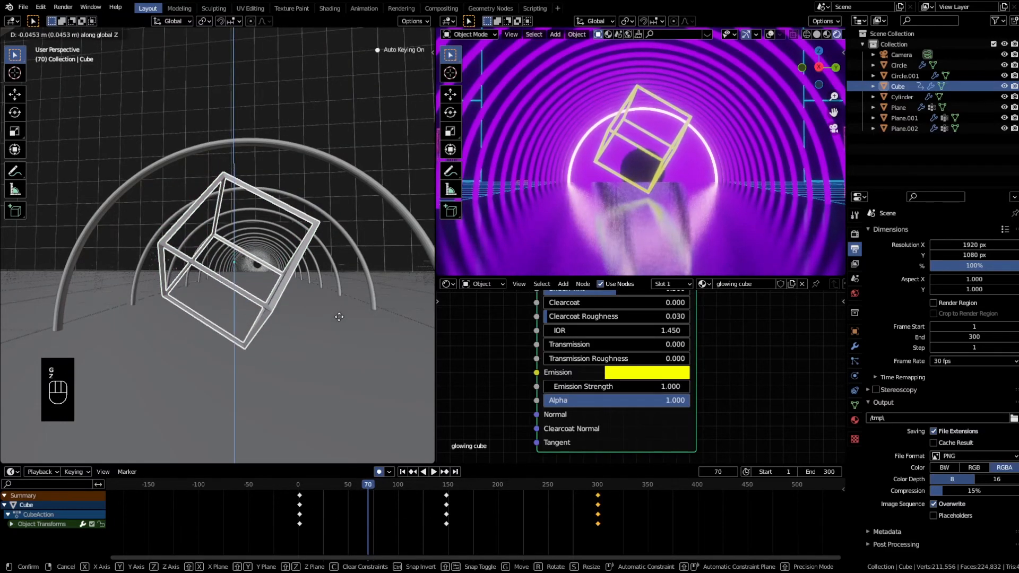
left_click(342, 318)
Key the cube at frame 225 lowered by about 0.05 m along the global Z axis
left_click_drag(461, 484, 523, 486)
key("g")
key("z")
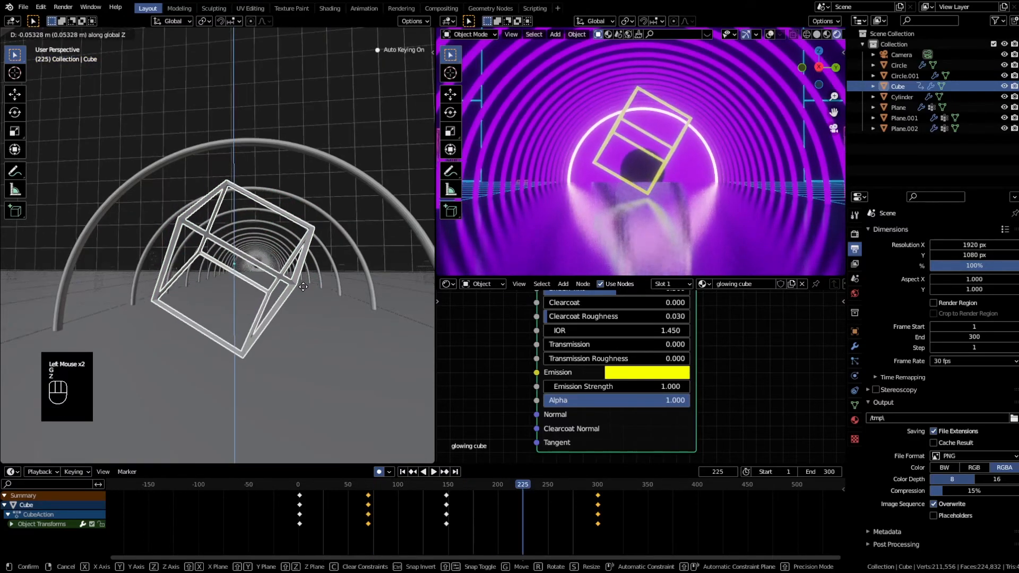
left_click(303, 289)
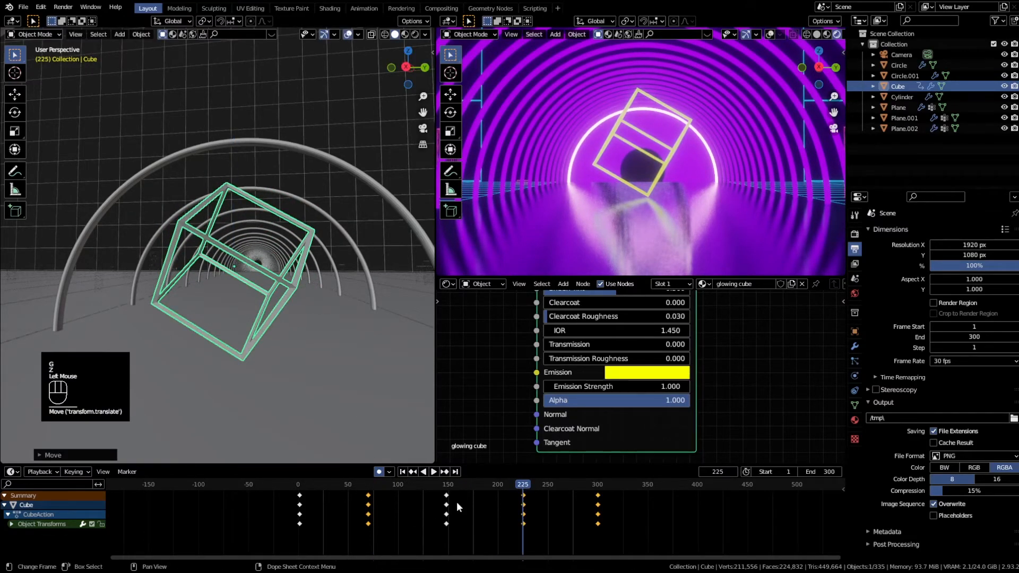
Go to the cube's middle keyframe at frame 148
left_click(448, 489)
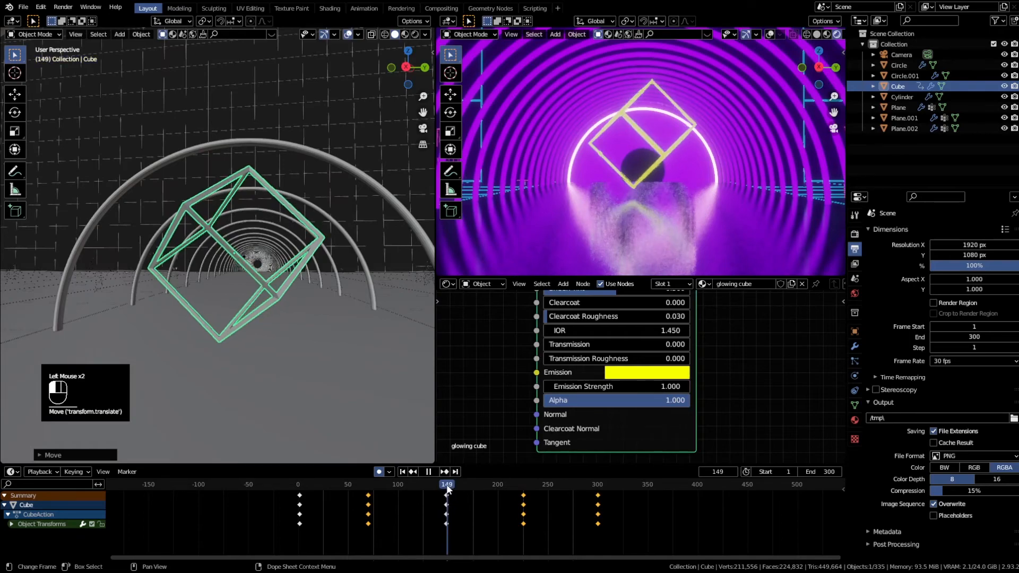
key("Up")
key("Down")
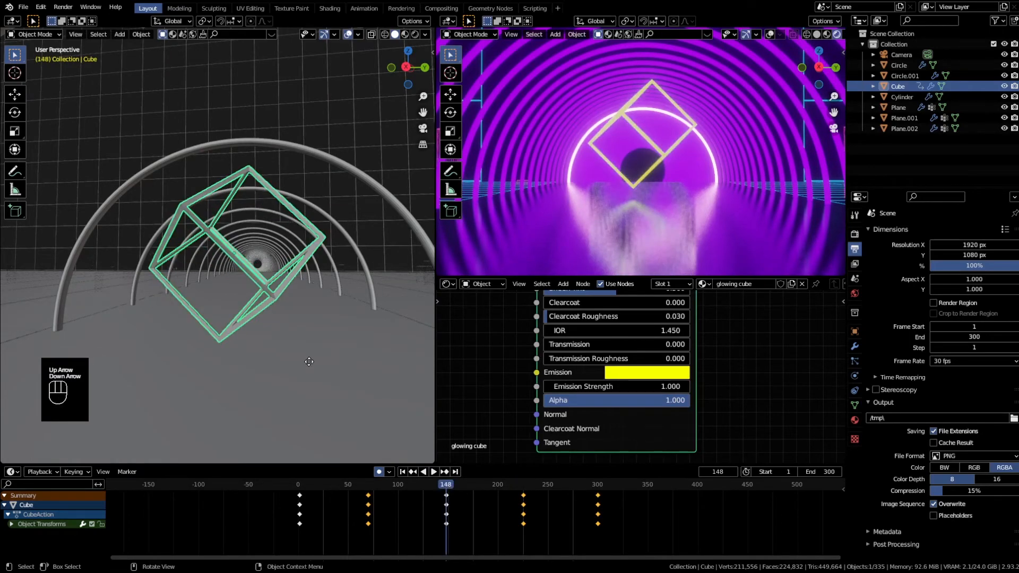
key("g")
key("z")
right_click(304, 347)
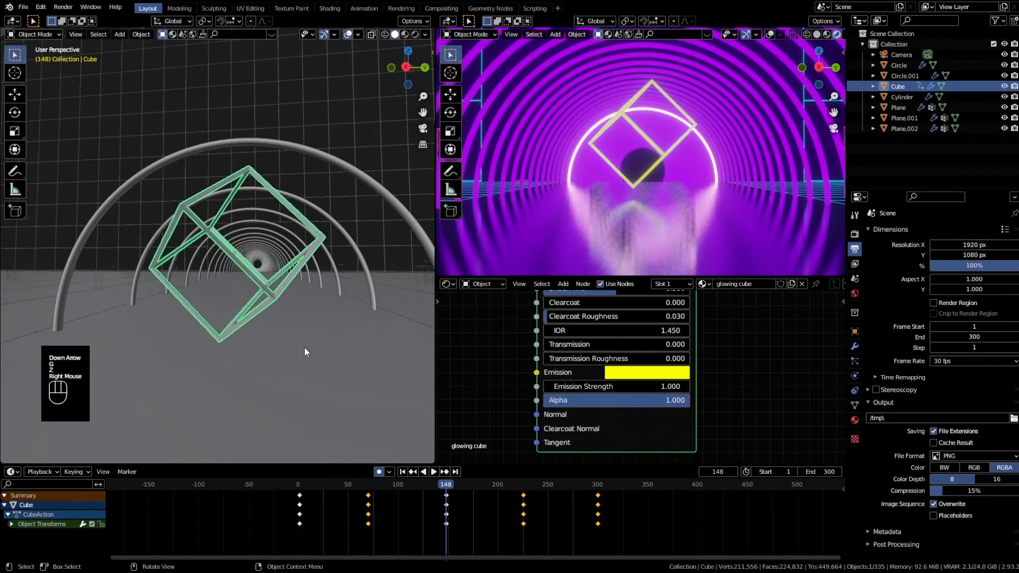
Key the cube raised slightly along the global Z axis at frame 148
key("g")
key("z")
left_click(310, 361)
left_click(358, 507)
Play the animation from the start and check the cube's bobbing spin within the whole camera frame
left_click(299, 485)
key("space")
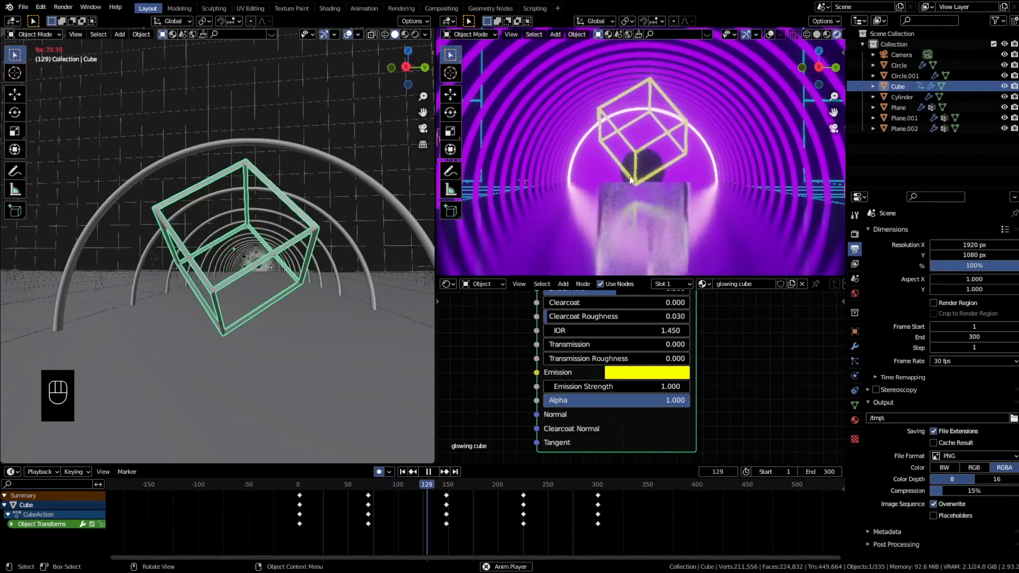
scroll(631, 214, "down", 4)
scroll(640, 212, "up", 2)
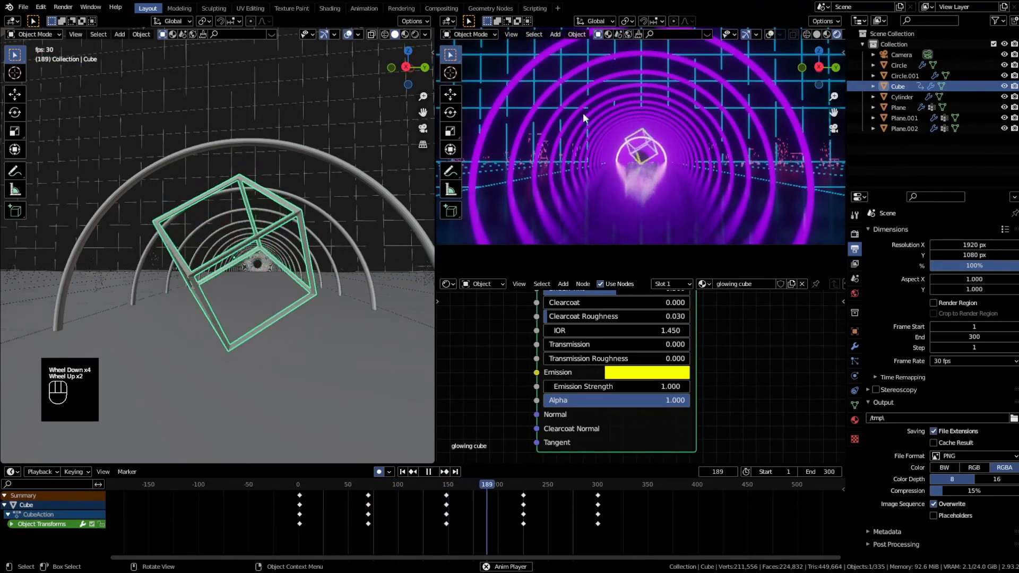
scroll(649, 205, "down", 1)
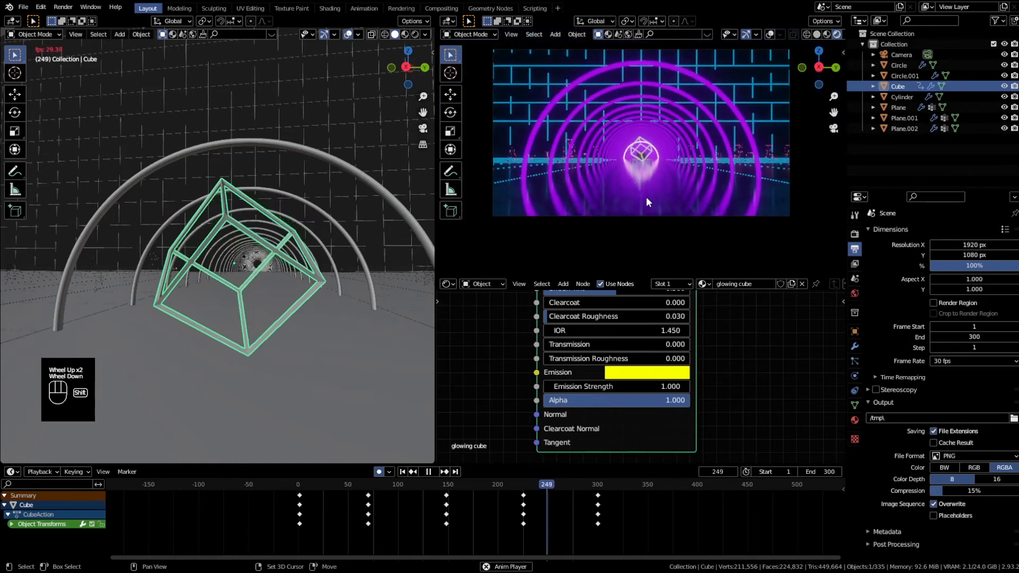
middle_click_drag(647, 200, 647, 224, "shift")
scroll(647, 224, "up", 1)
scroll(647, 224, "down", 1)
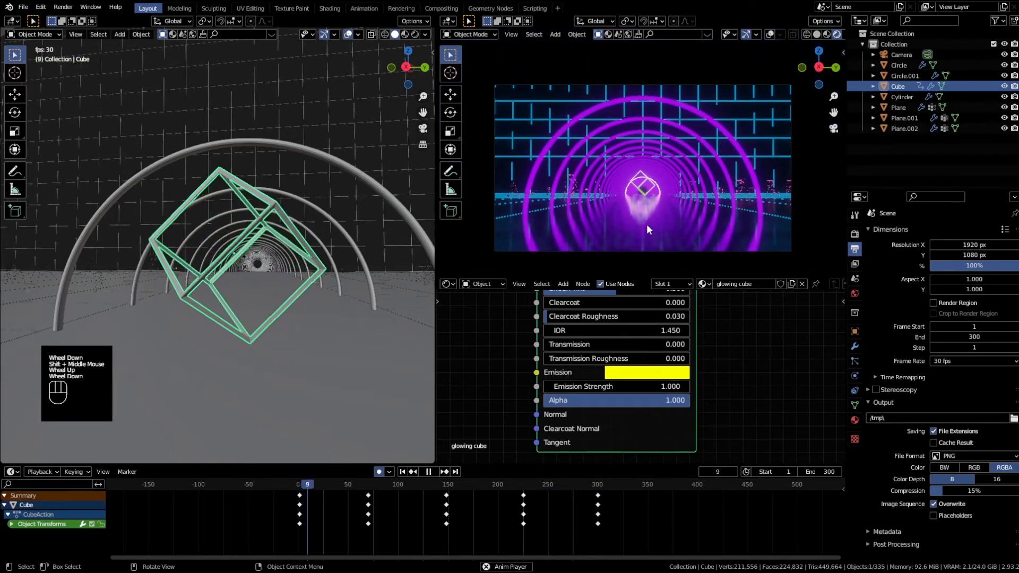
key("space")
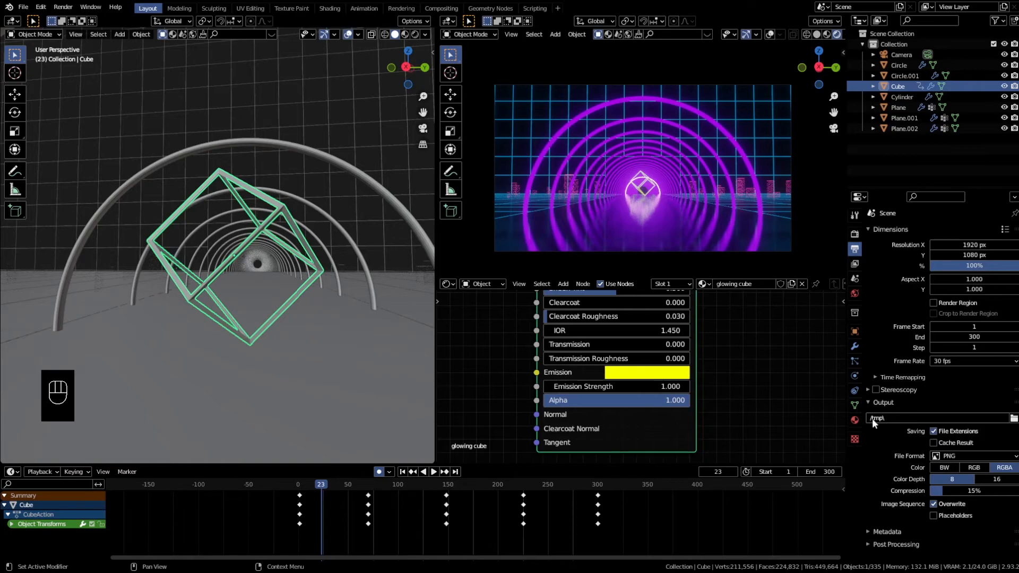
left_click(1007, 419)
left_click(1013, 418)
left_click(1012, 418)
scroll(654, 193, "up", 2)
scroll(662, 204, "down", 2)
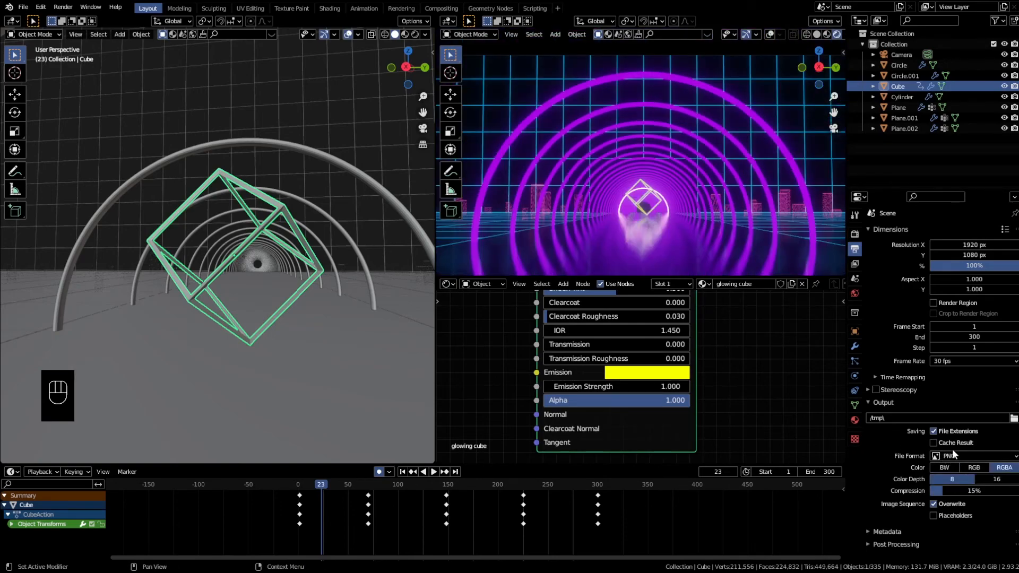
Set the render output's file format to FFmpeg Video
left_click(955, 455)
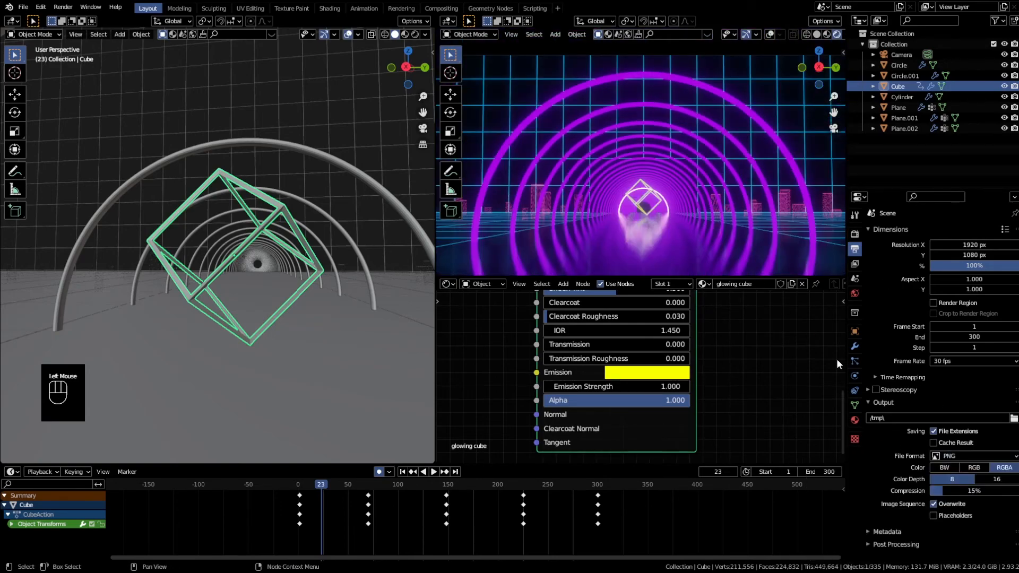
left_click(961, 456)
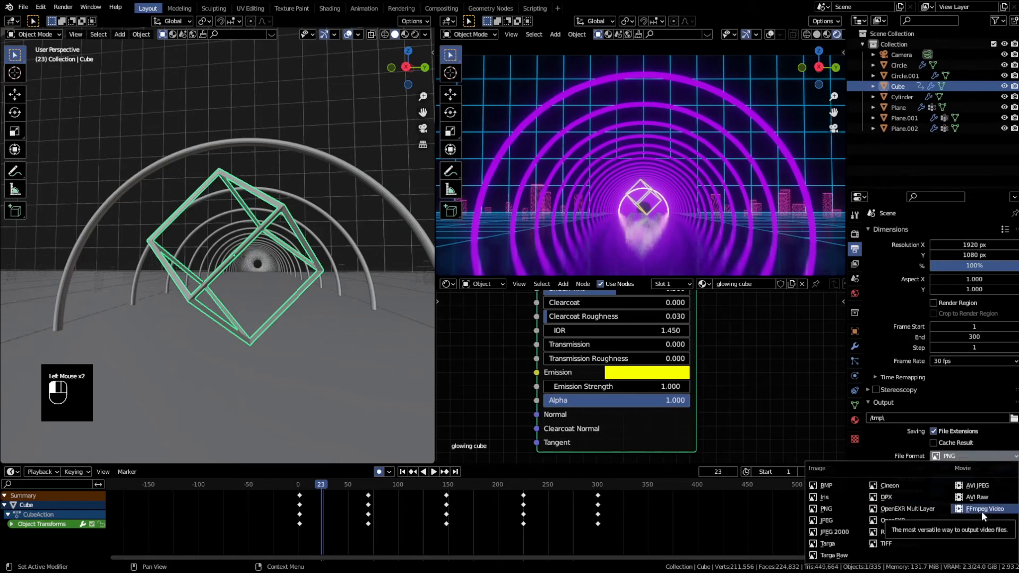
left_click(982, 511)
Set the video encoding to an MPEG-4 container with the H.264 codec
left_click(897, 483)
scroll(895, 470, "down", 2)
left_click(945, 415)
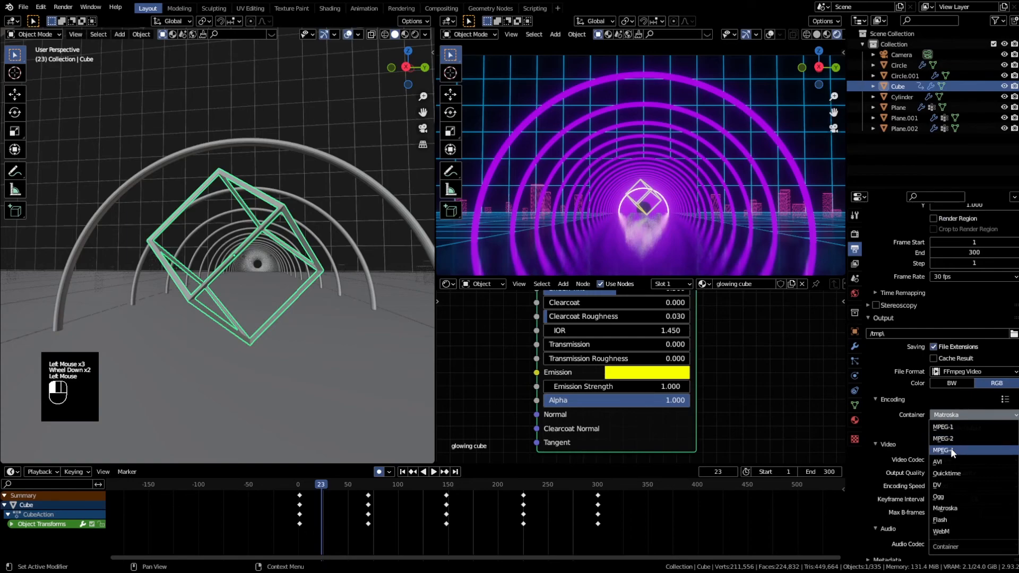
left_click(951, 449)
left_click(974, 460)
left_click(971, 461)
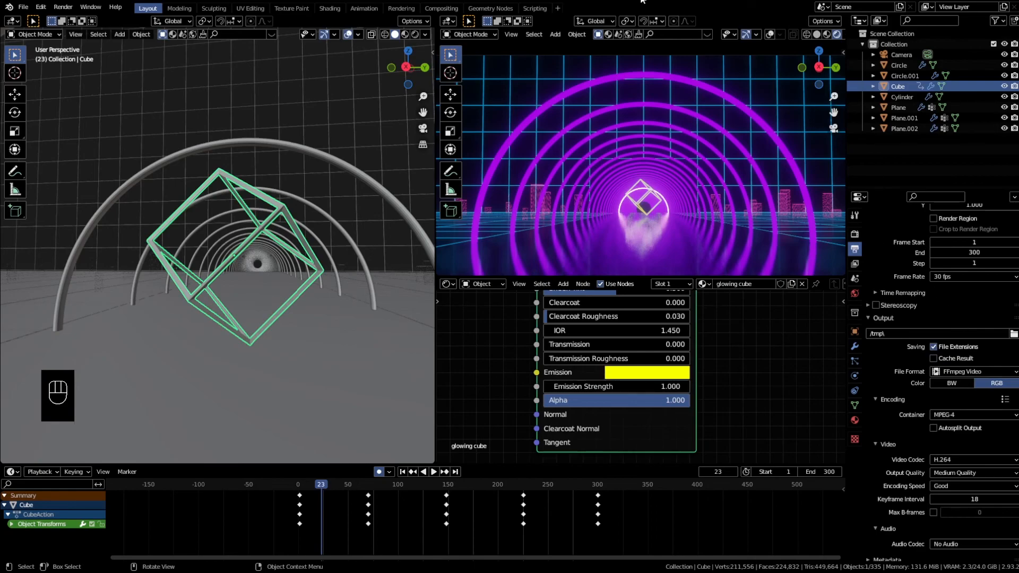
Start rendering the full animation to the video file
key("ctrl+F12")
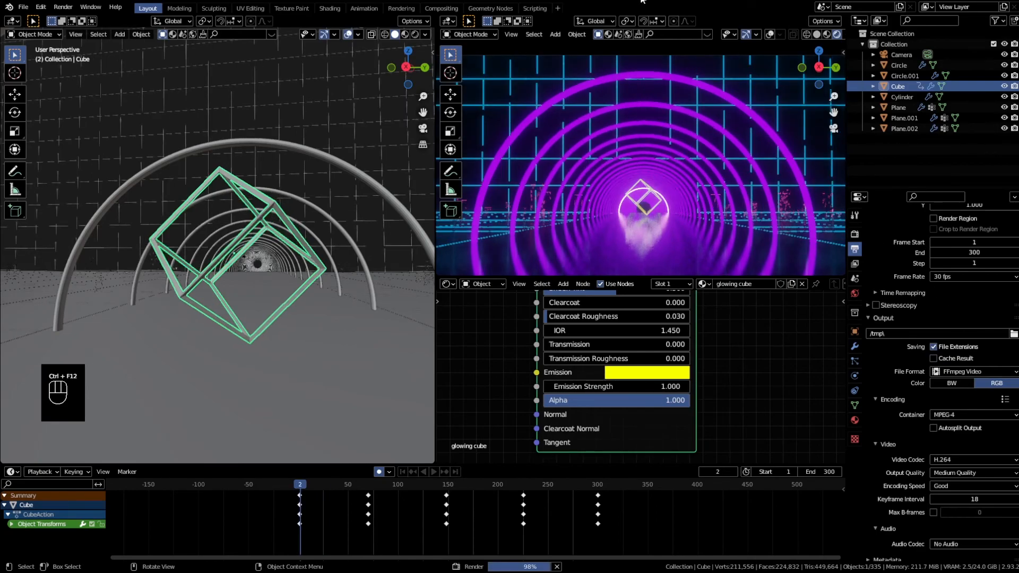